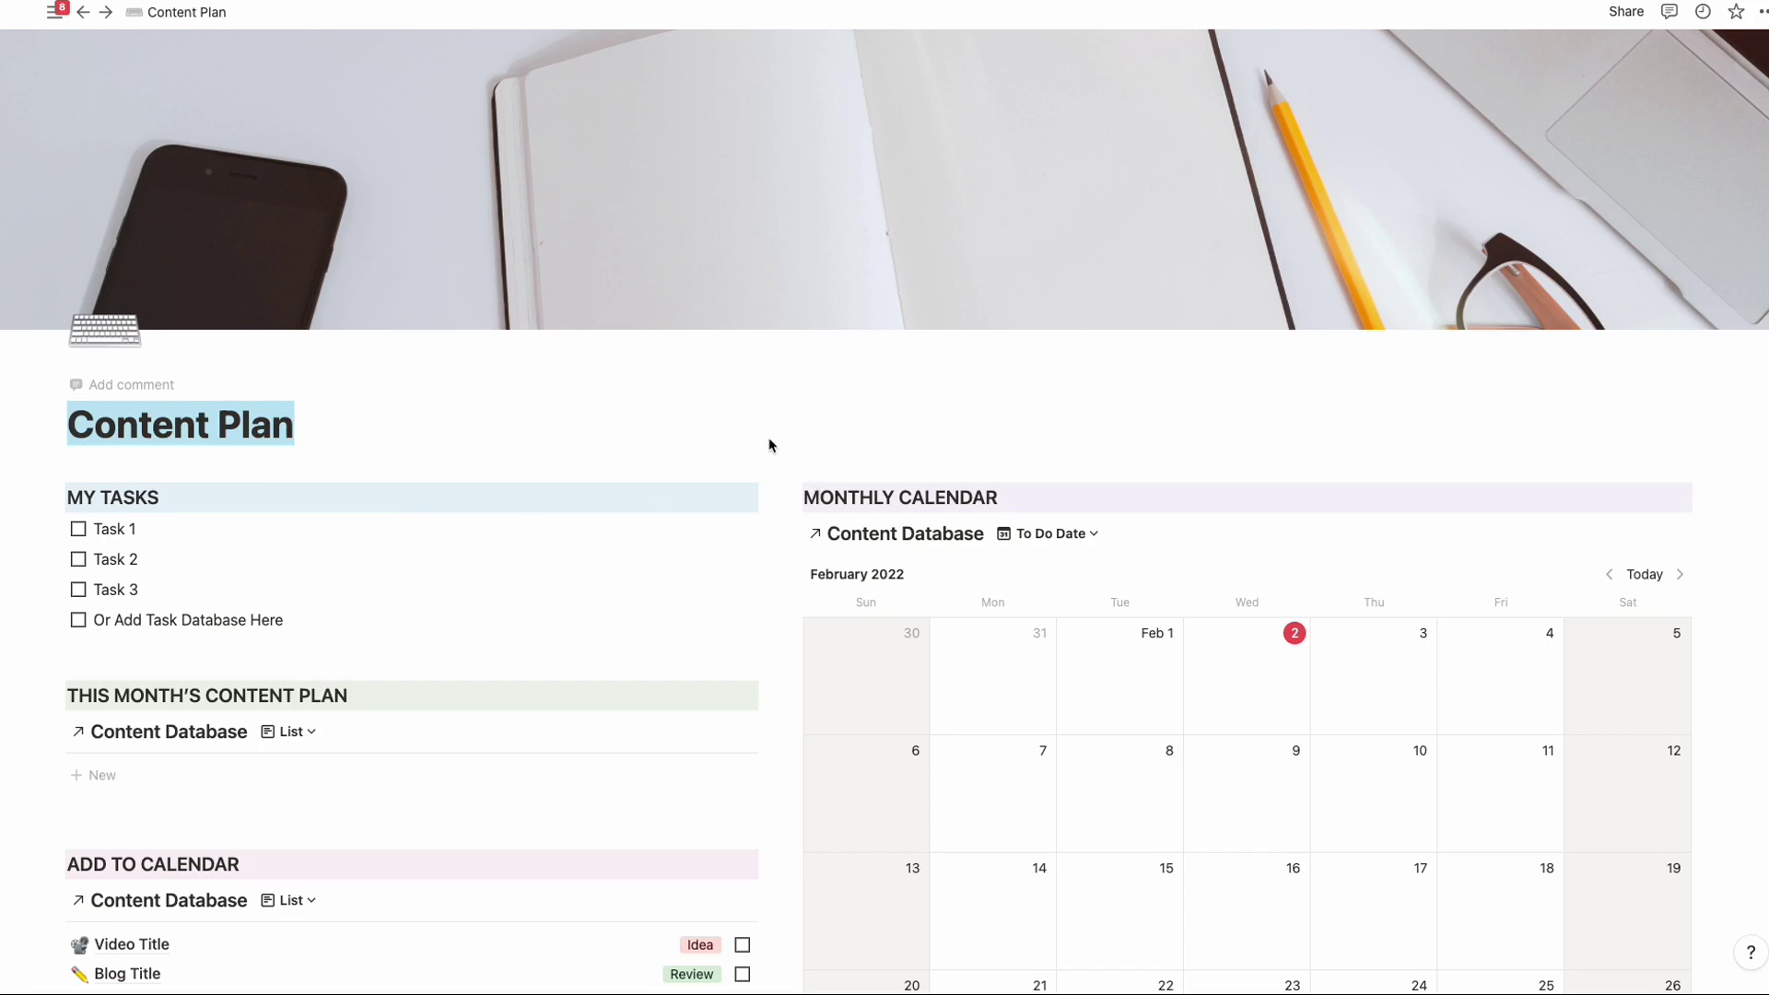
# Step: Replace the placeholder checkboxes under the MY TASKS heading with a linked view of the My Tasks database
pyautogui.scroll(-2, 771, 446)
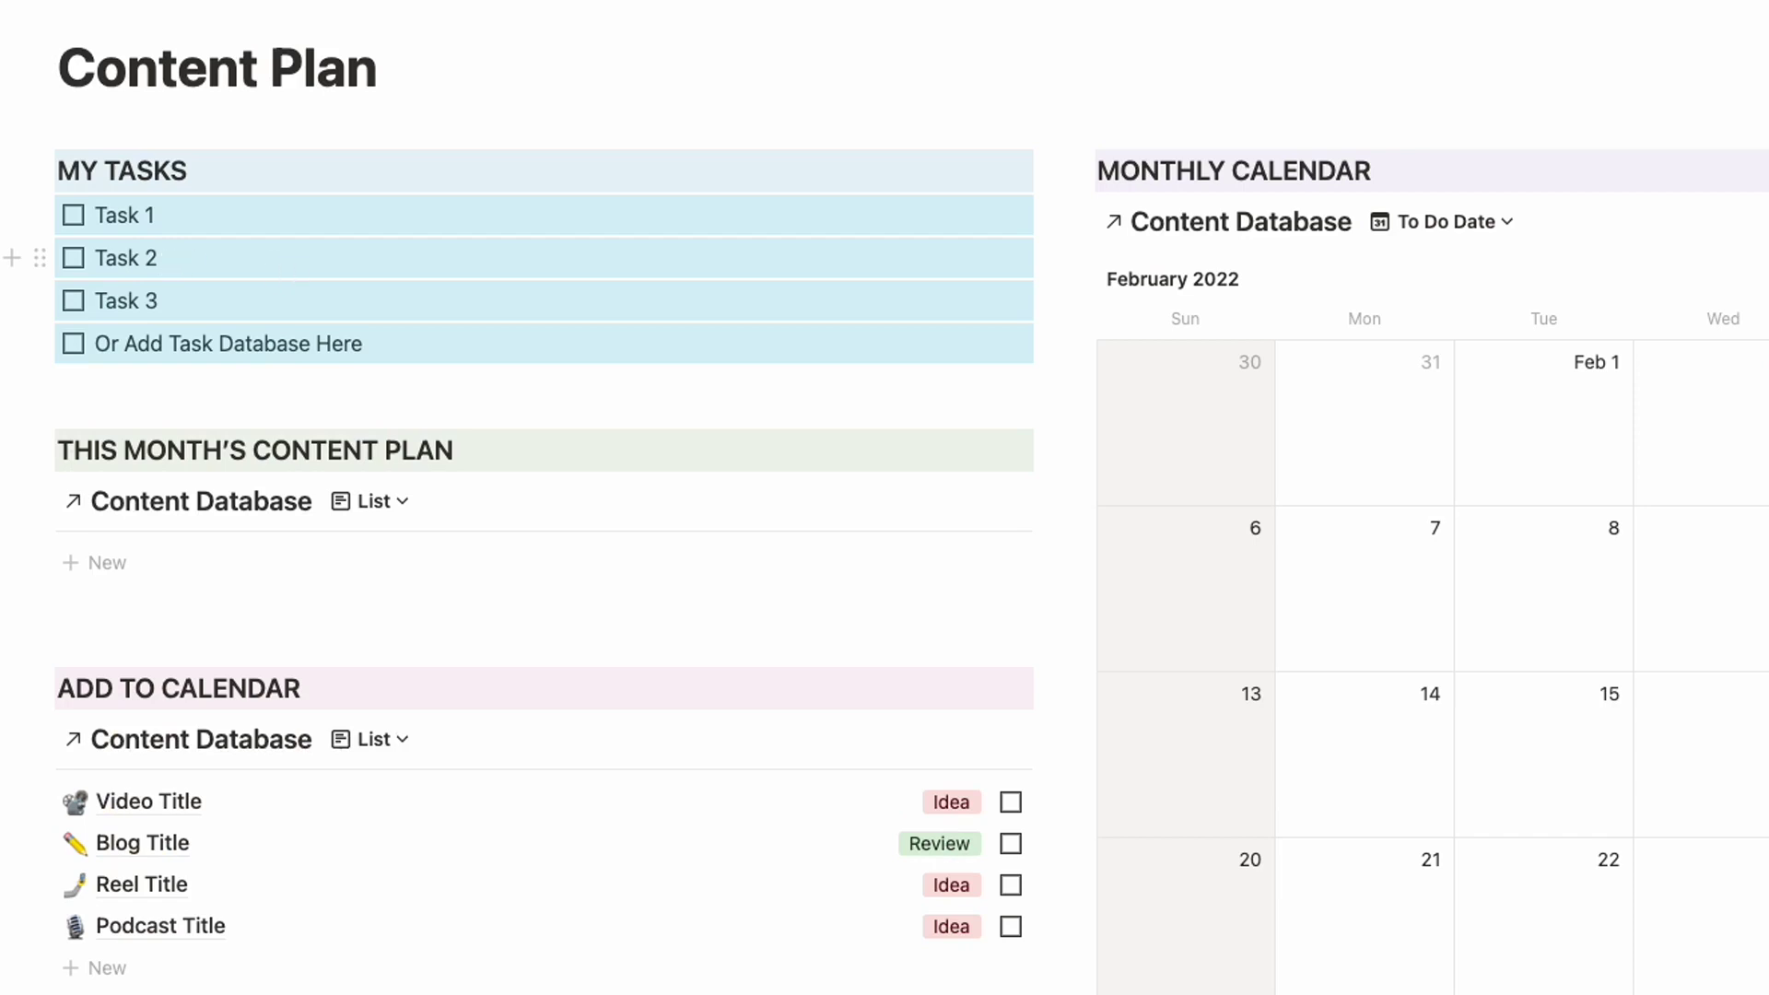
pyautogui.press('BackSpace')
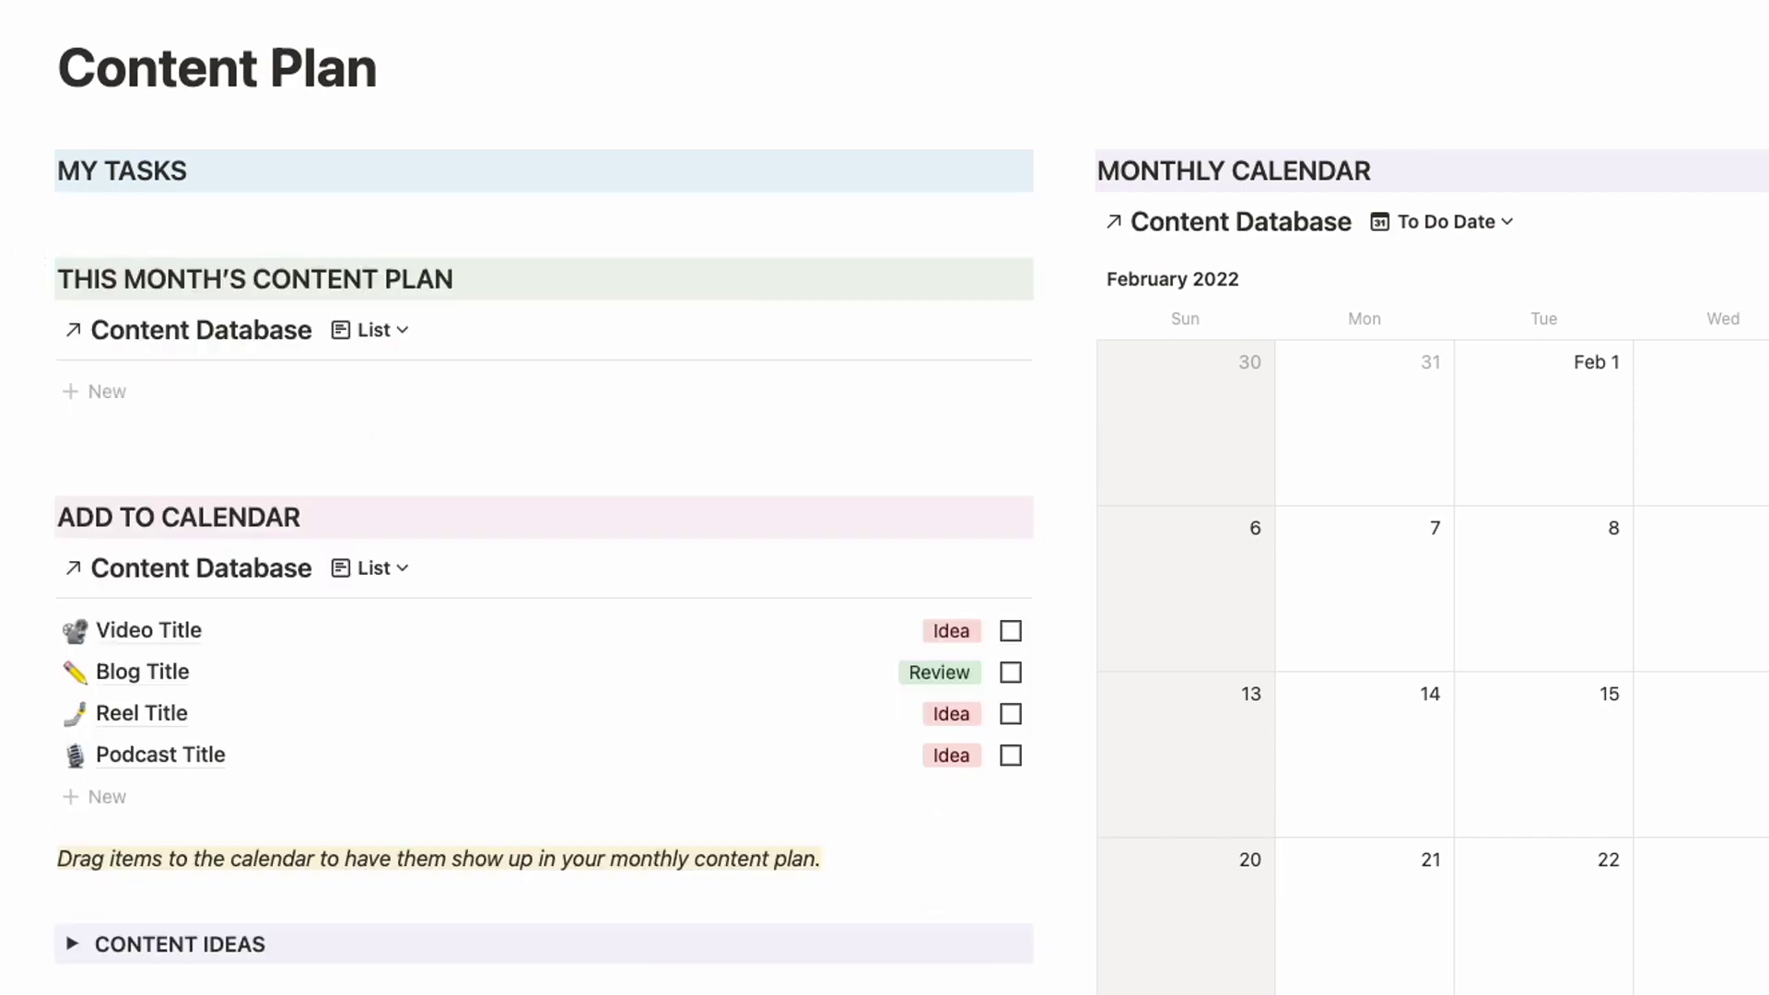
pyautogui.click(155, 211)
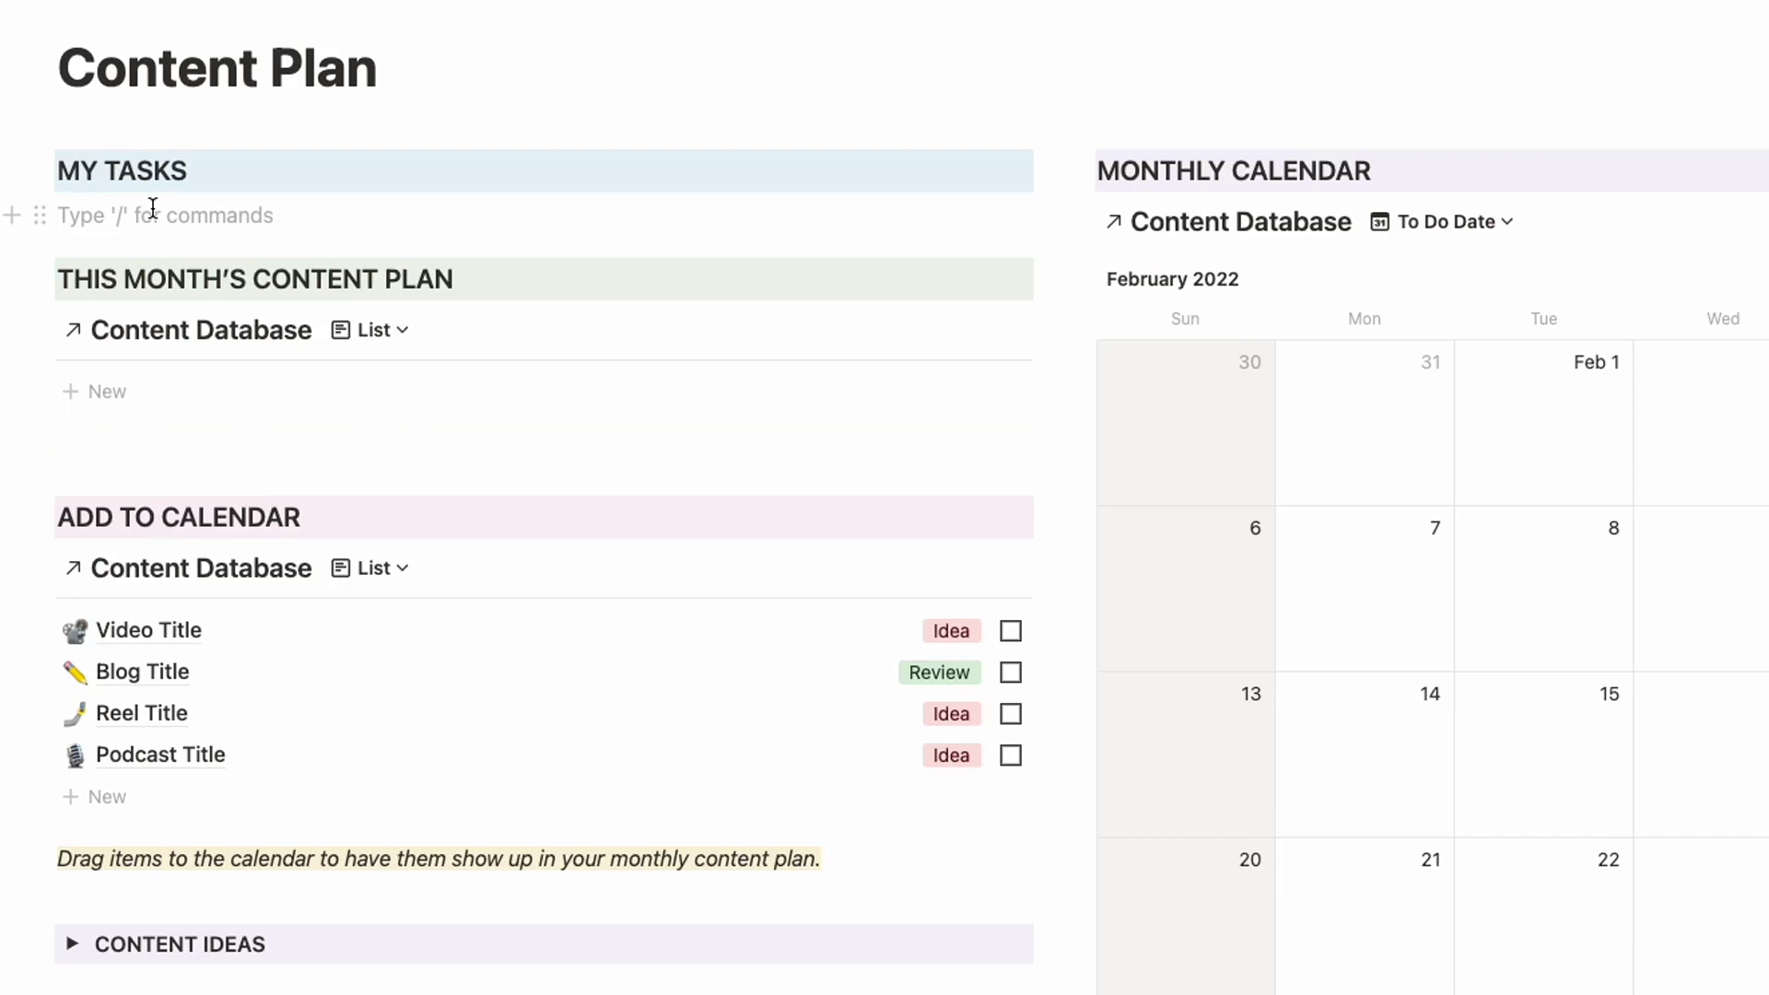
pyautogui.write('/linked')
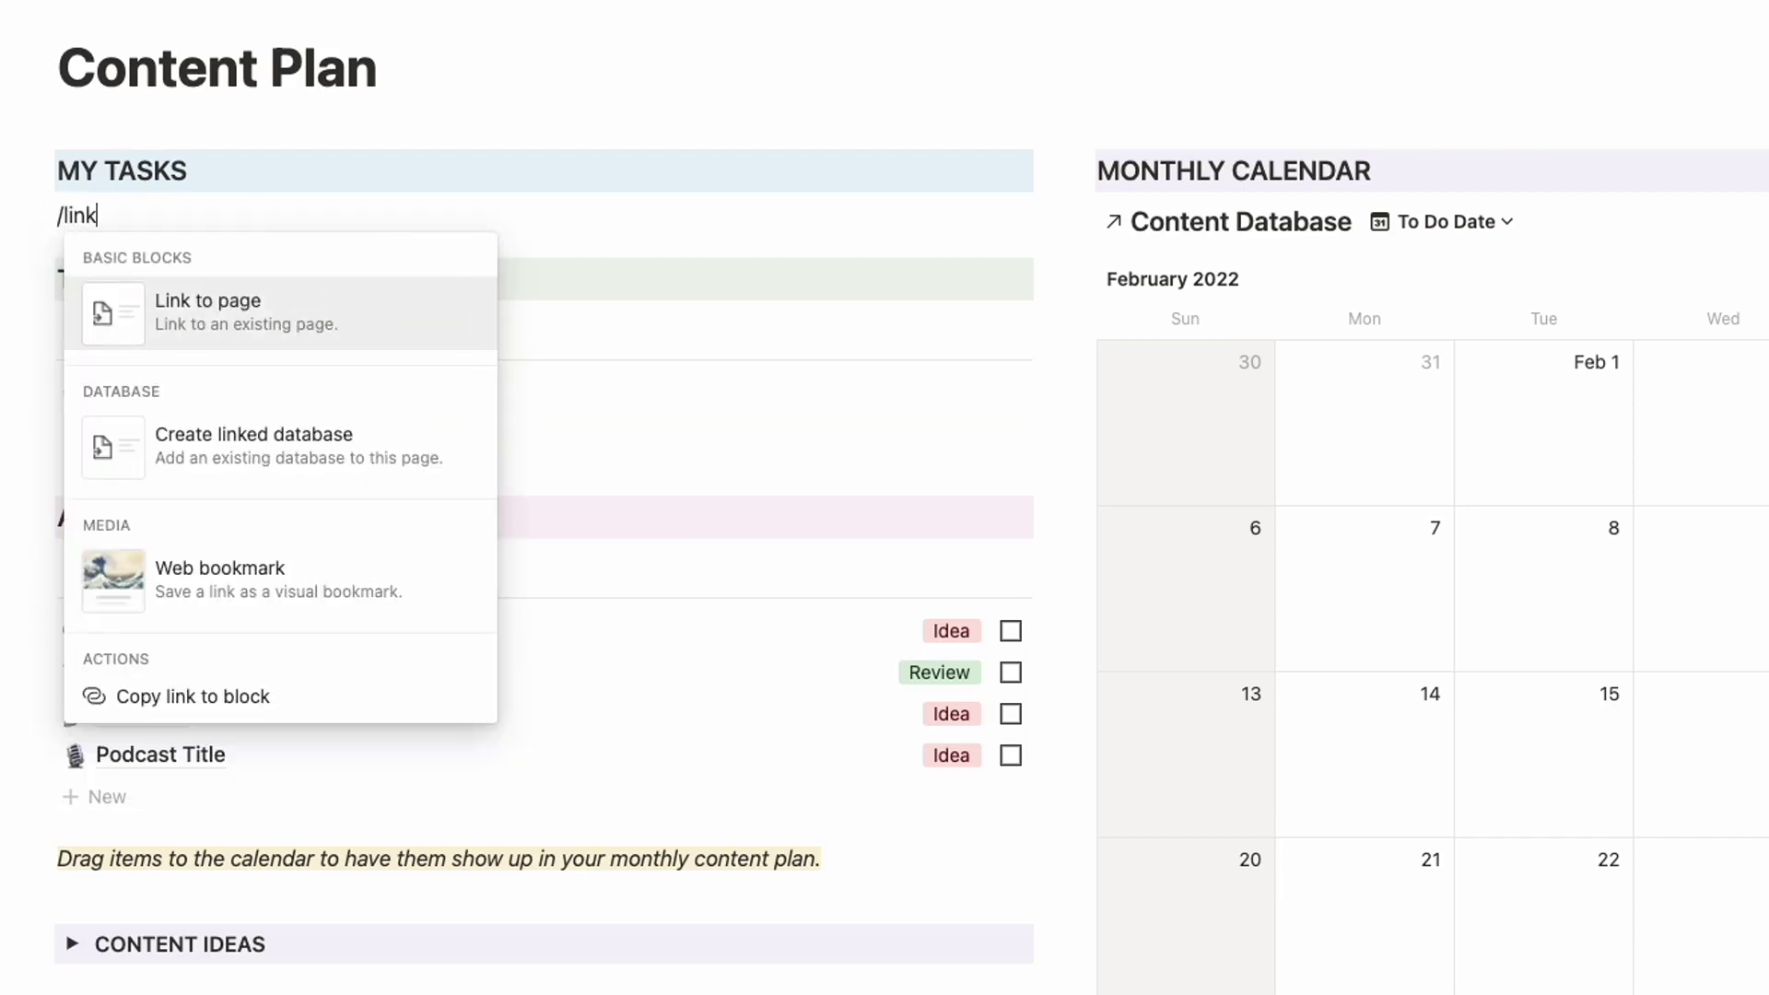
pyautogui.click(218, 313)
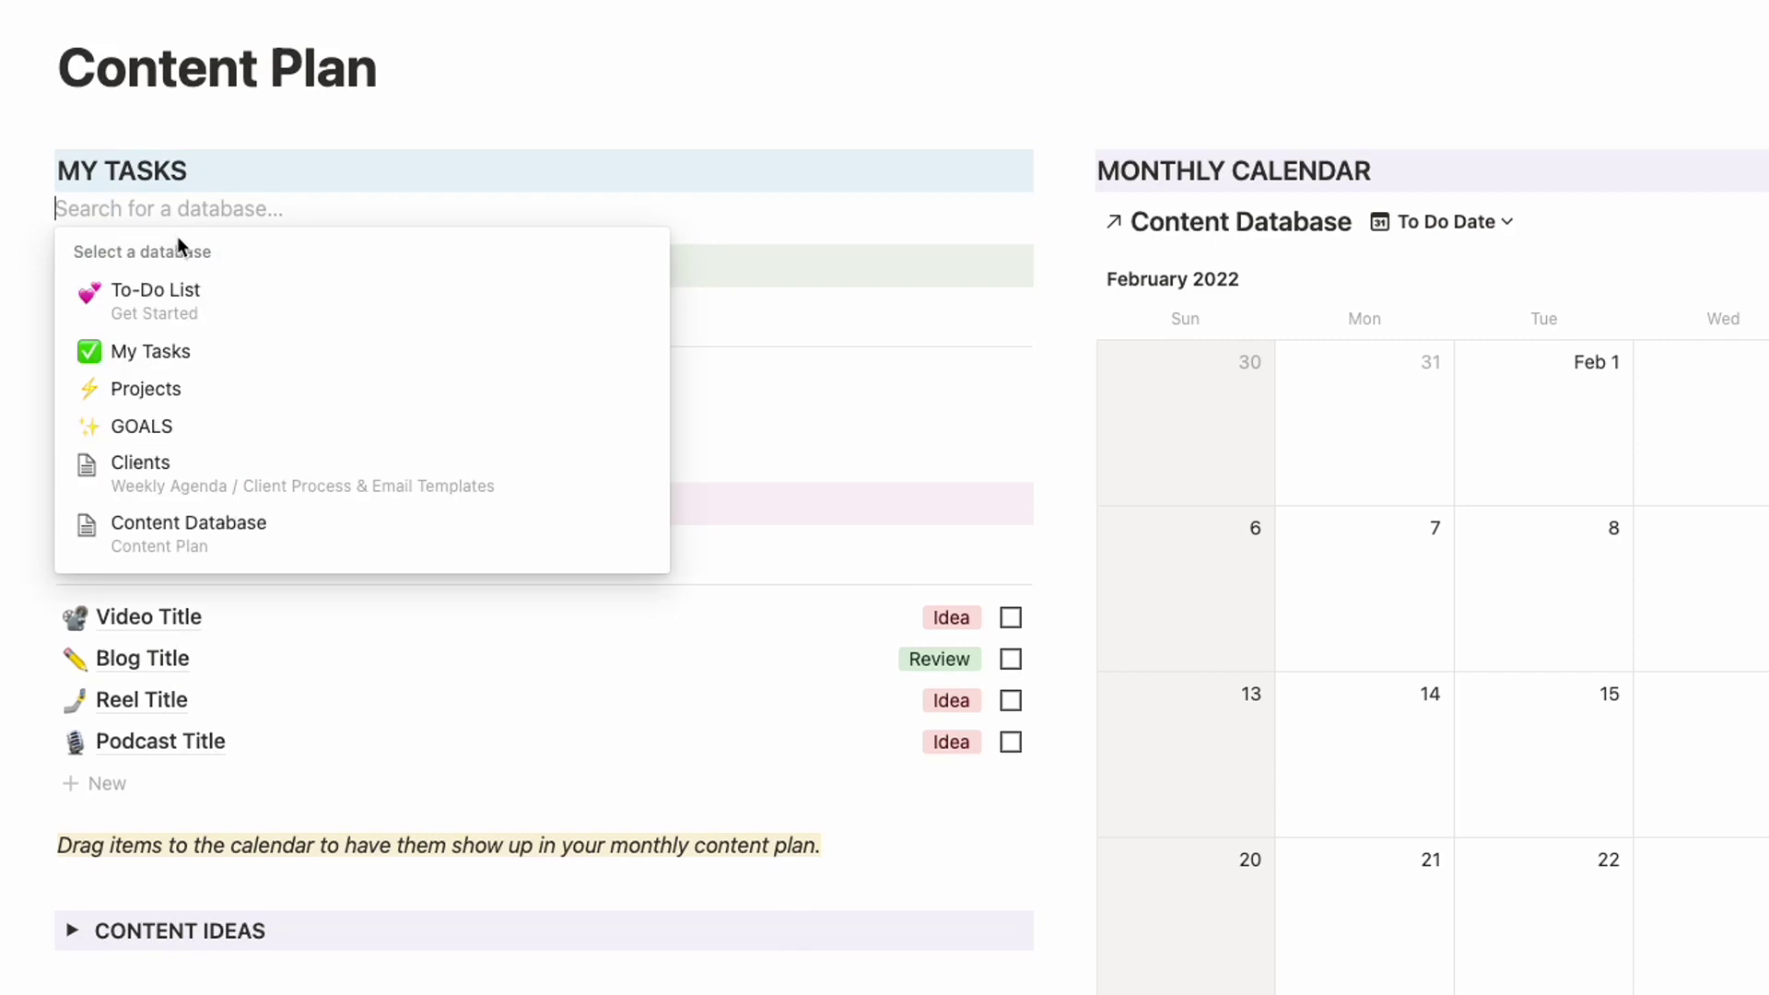
pyautogui.click(164, 362)
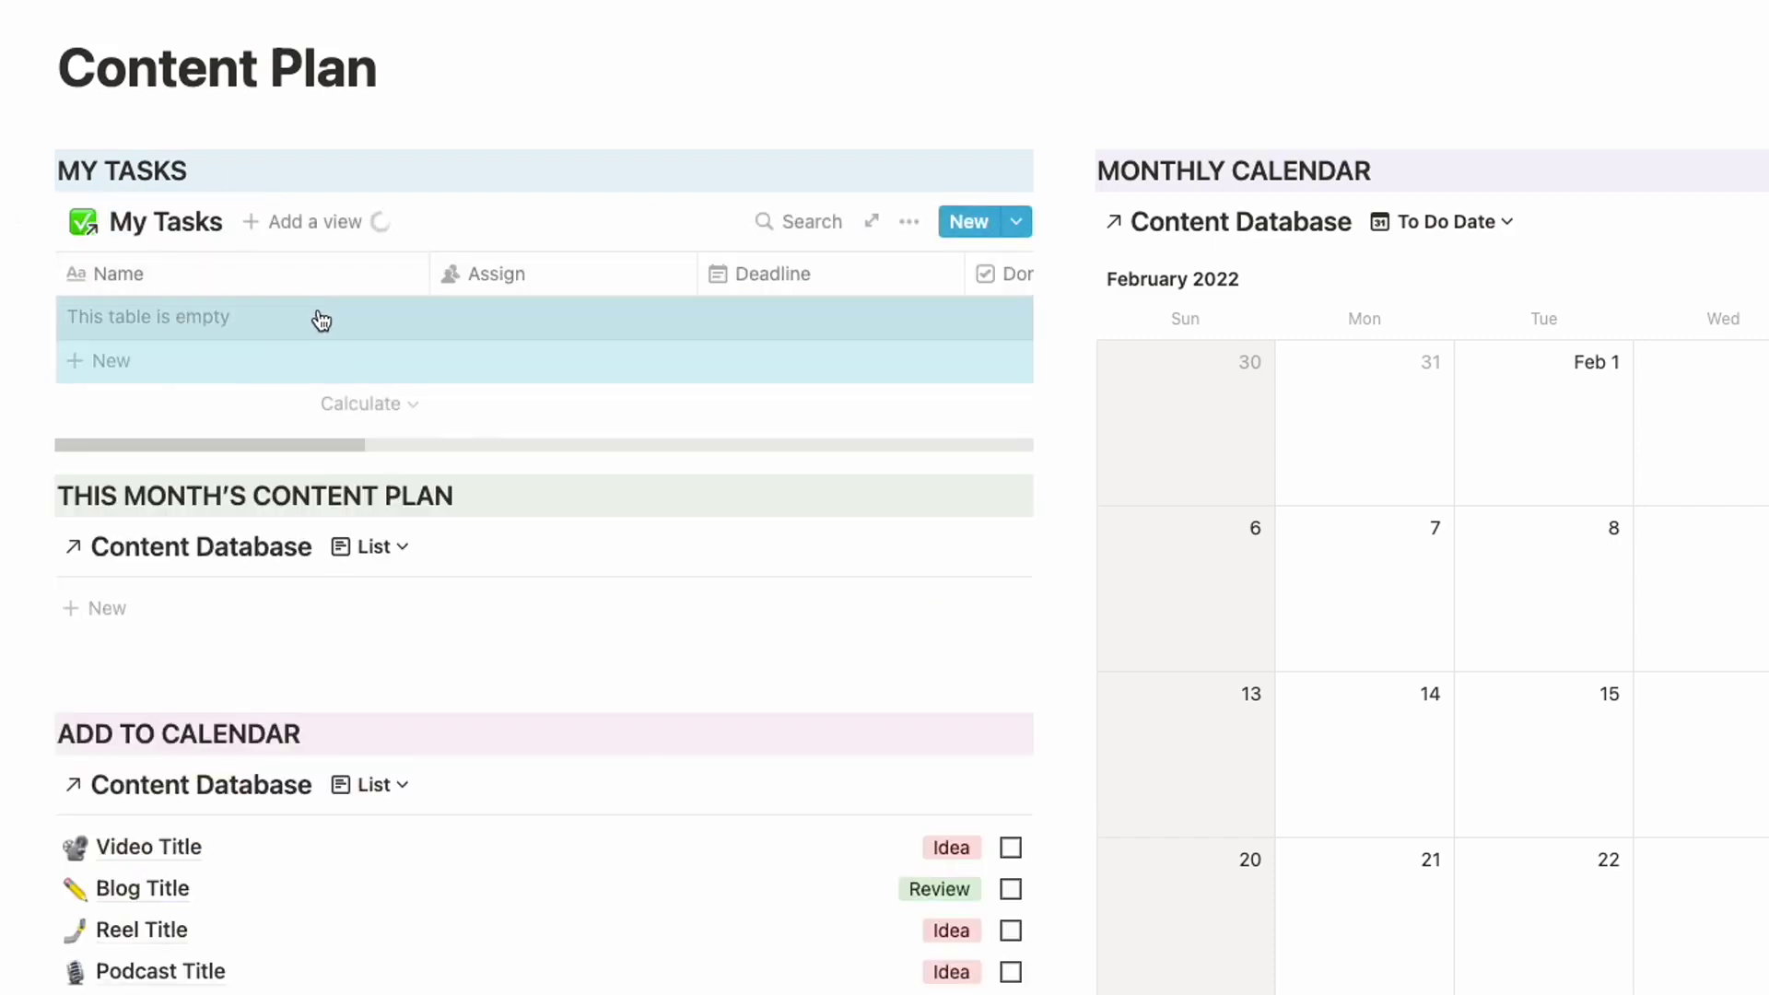
# Step: Add a List view to the linked My Tasks database
pyautogui.click(285, 224)
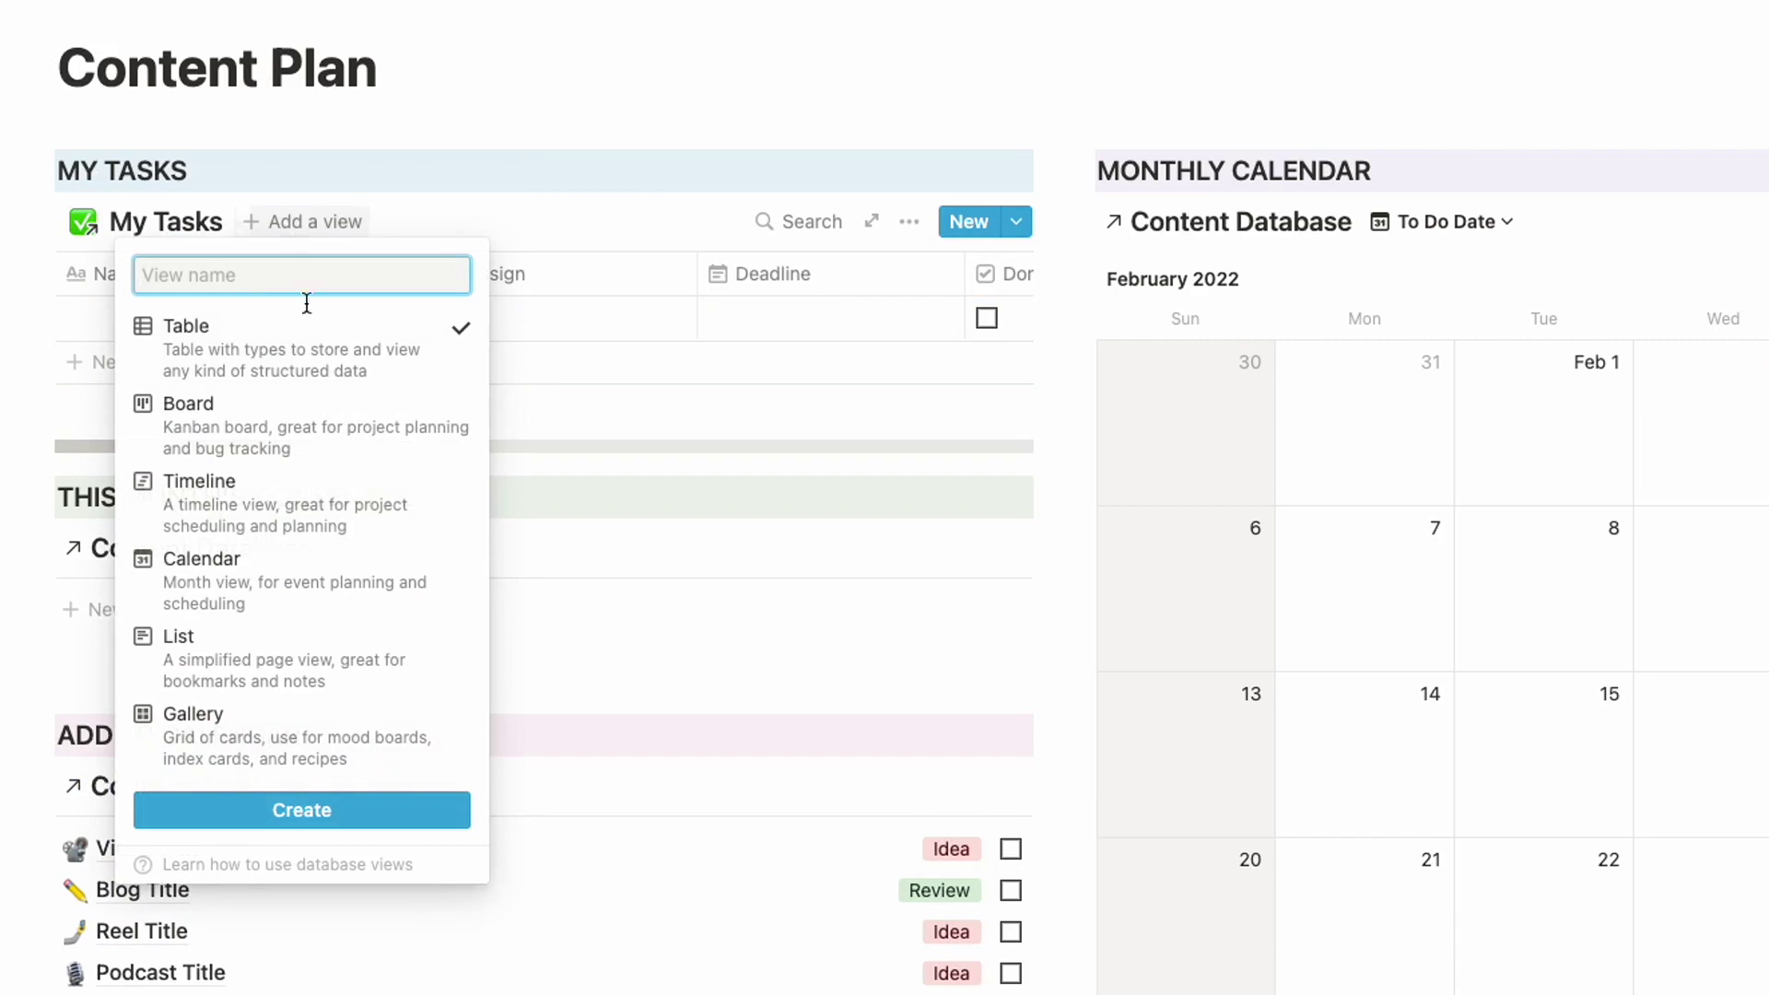
pyautogui.click(298, 633)
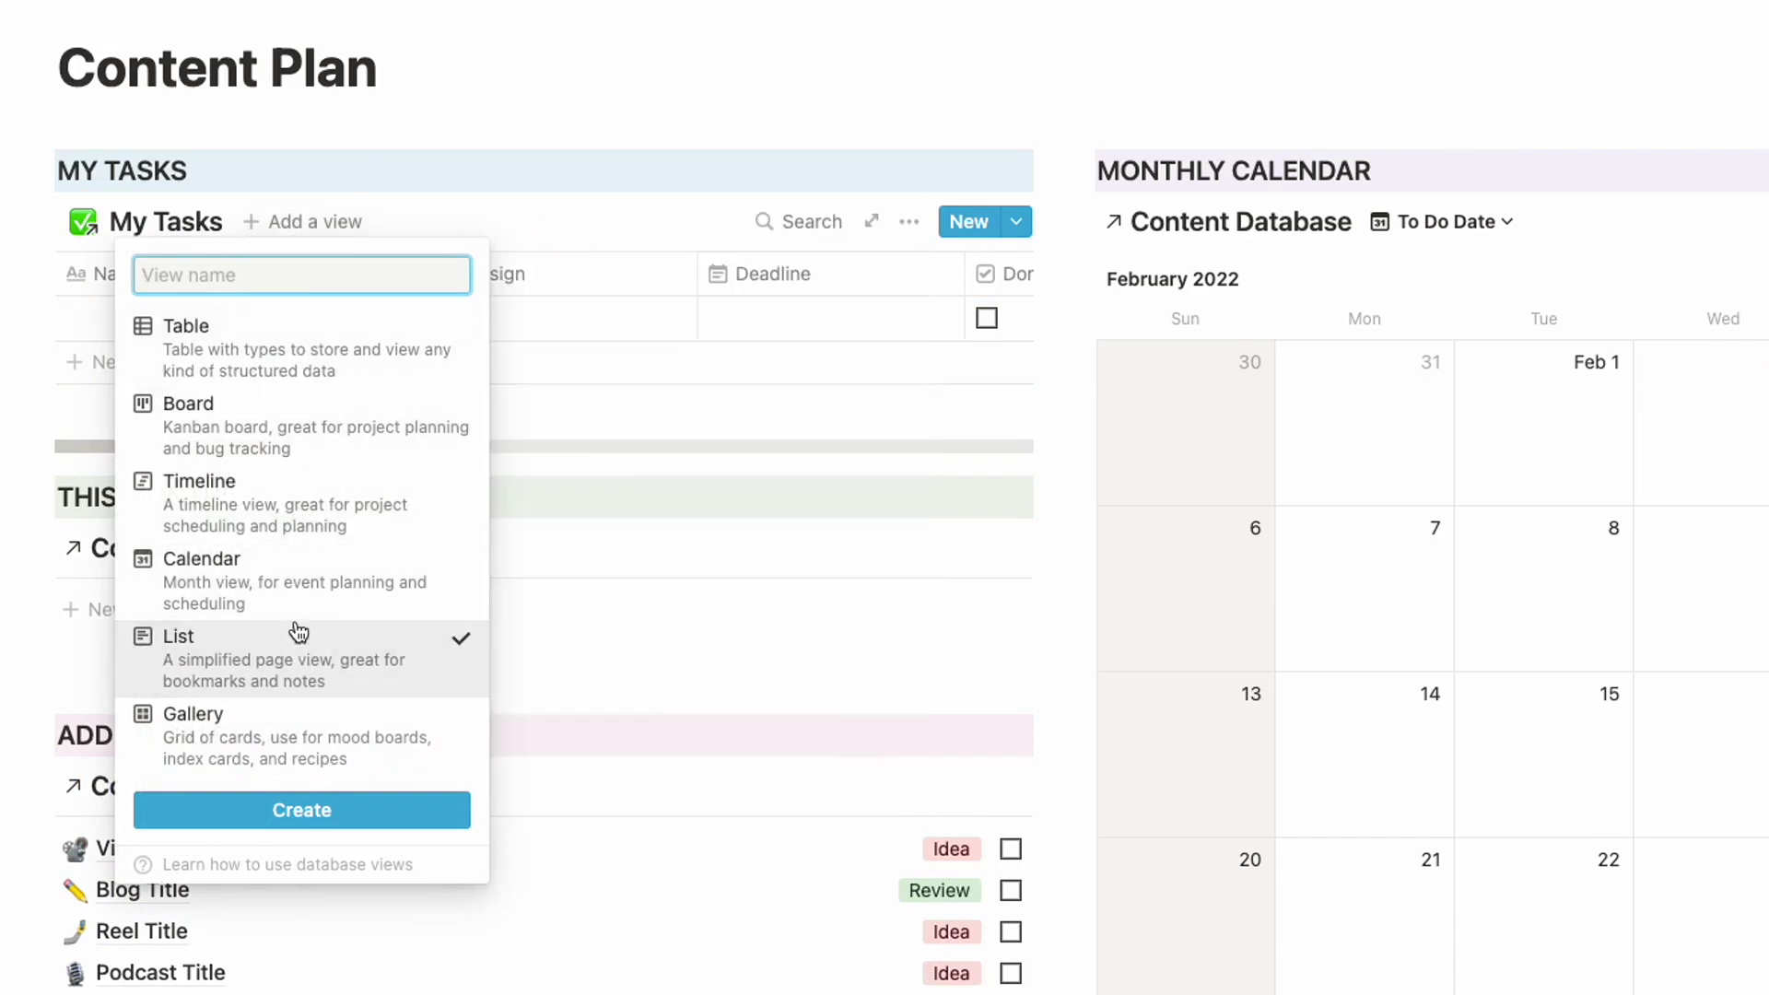
pyautogui.click(307, 819)
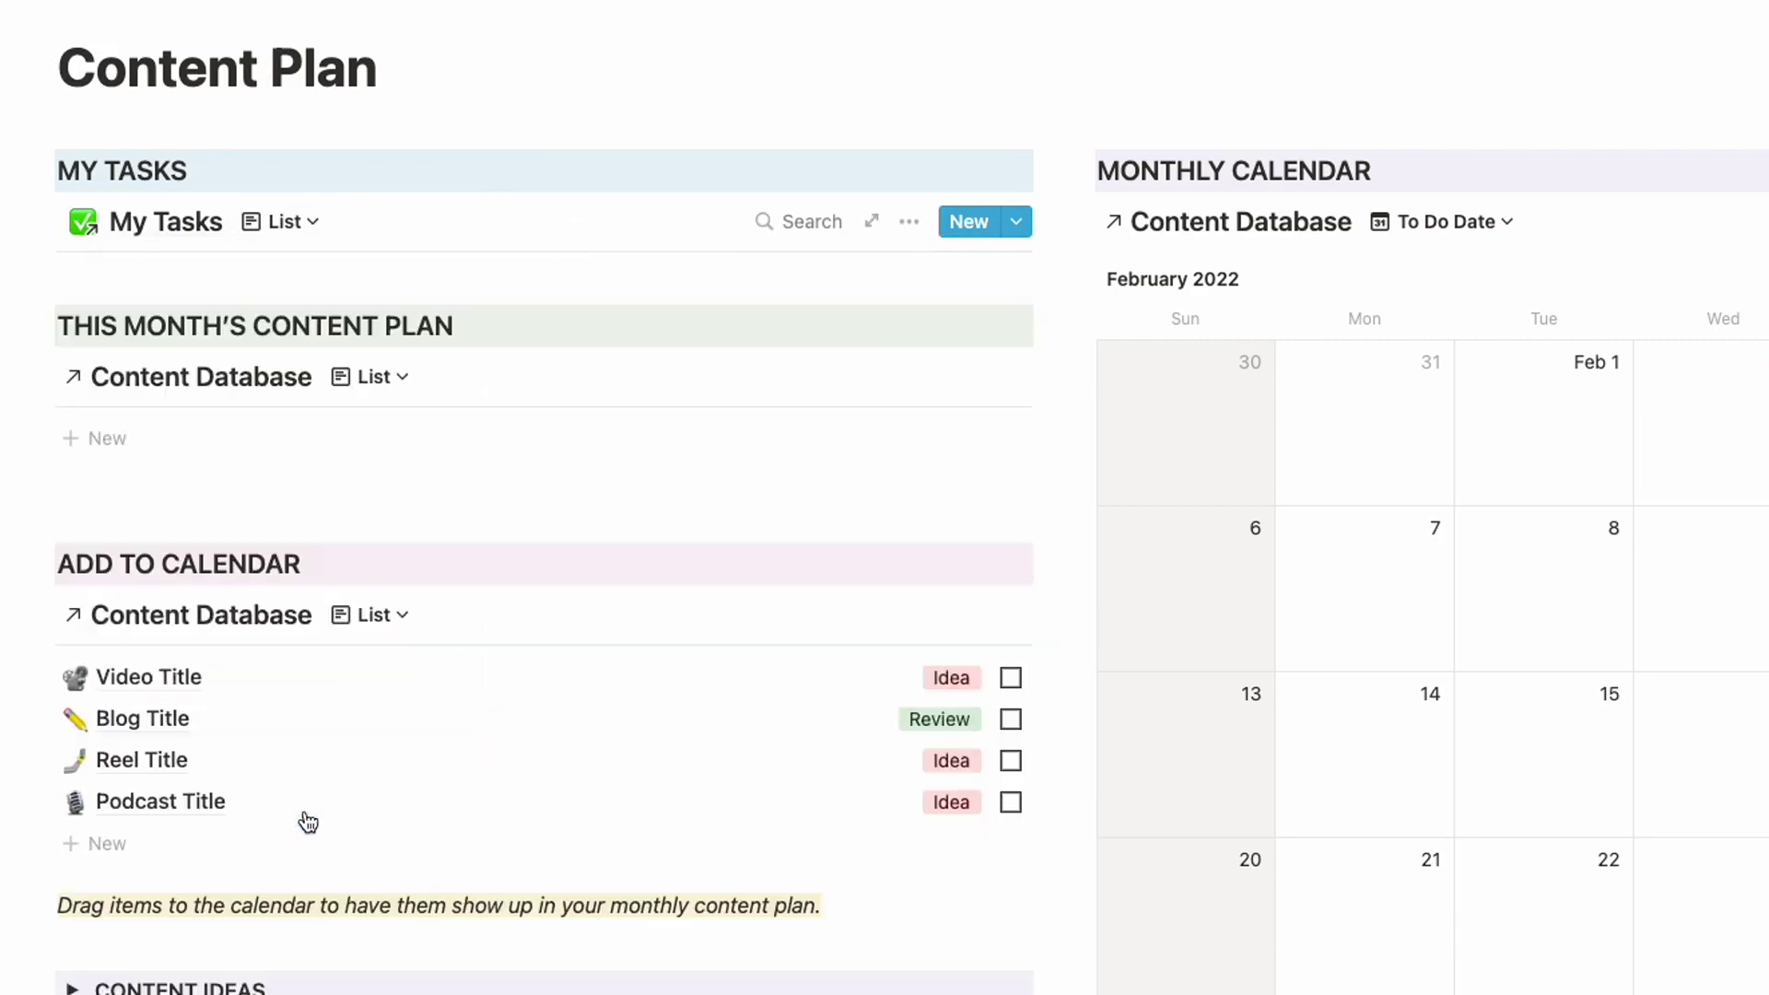
# Step: Filter the My Tasks list to show only tasks where Assign contains the account owner
pyautogui.click(907, 225)
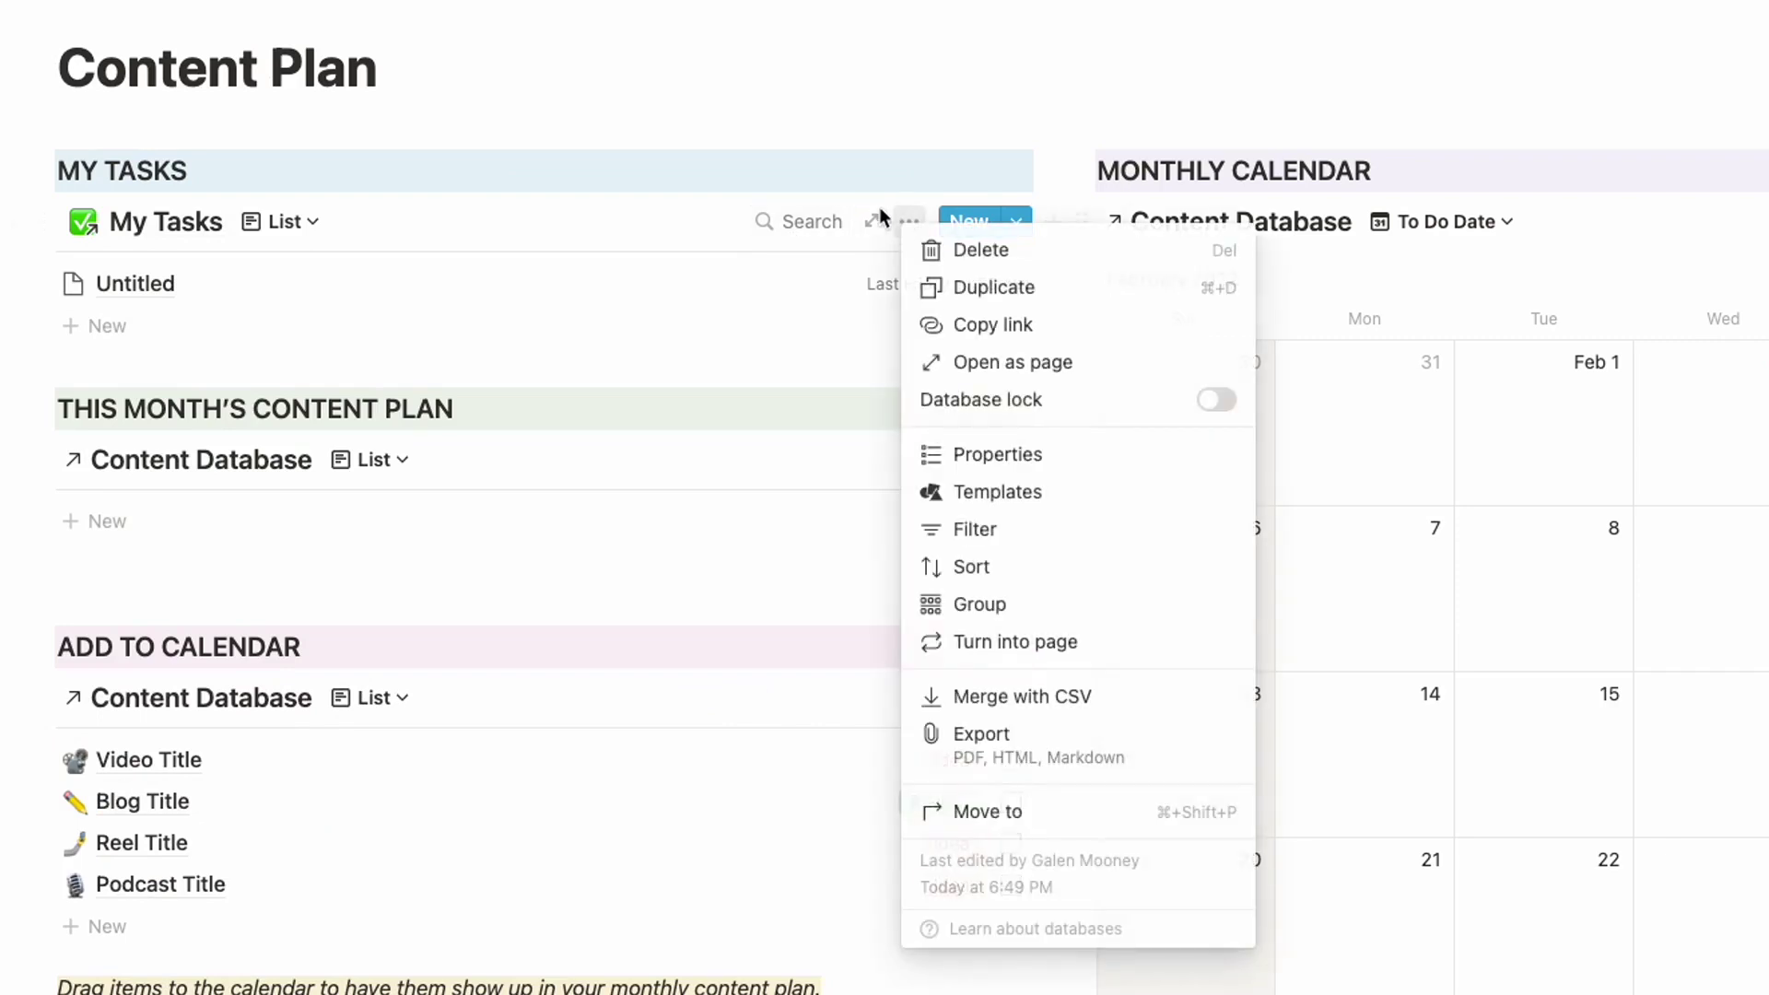
pyautogui.click(1018, 532)
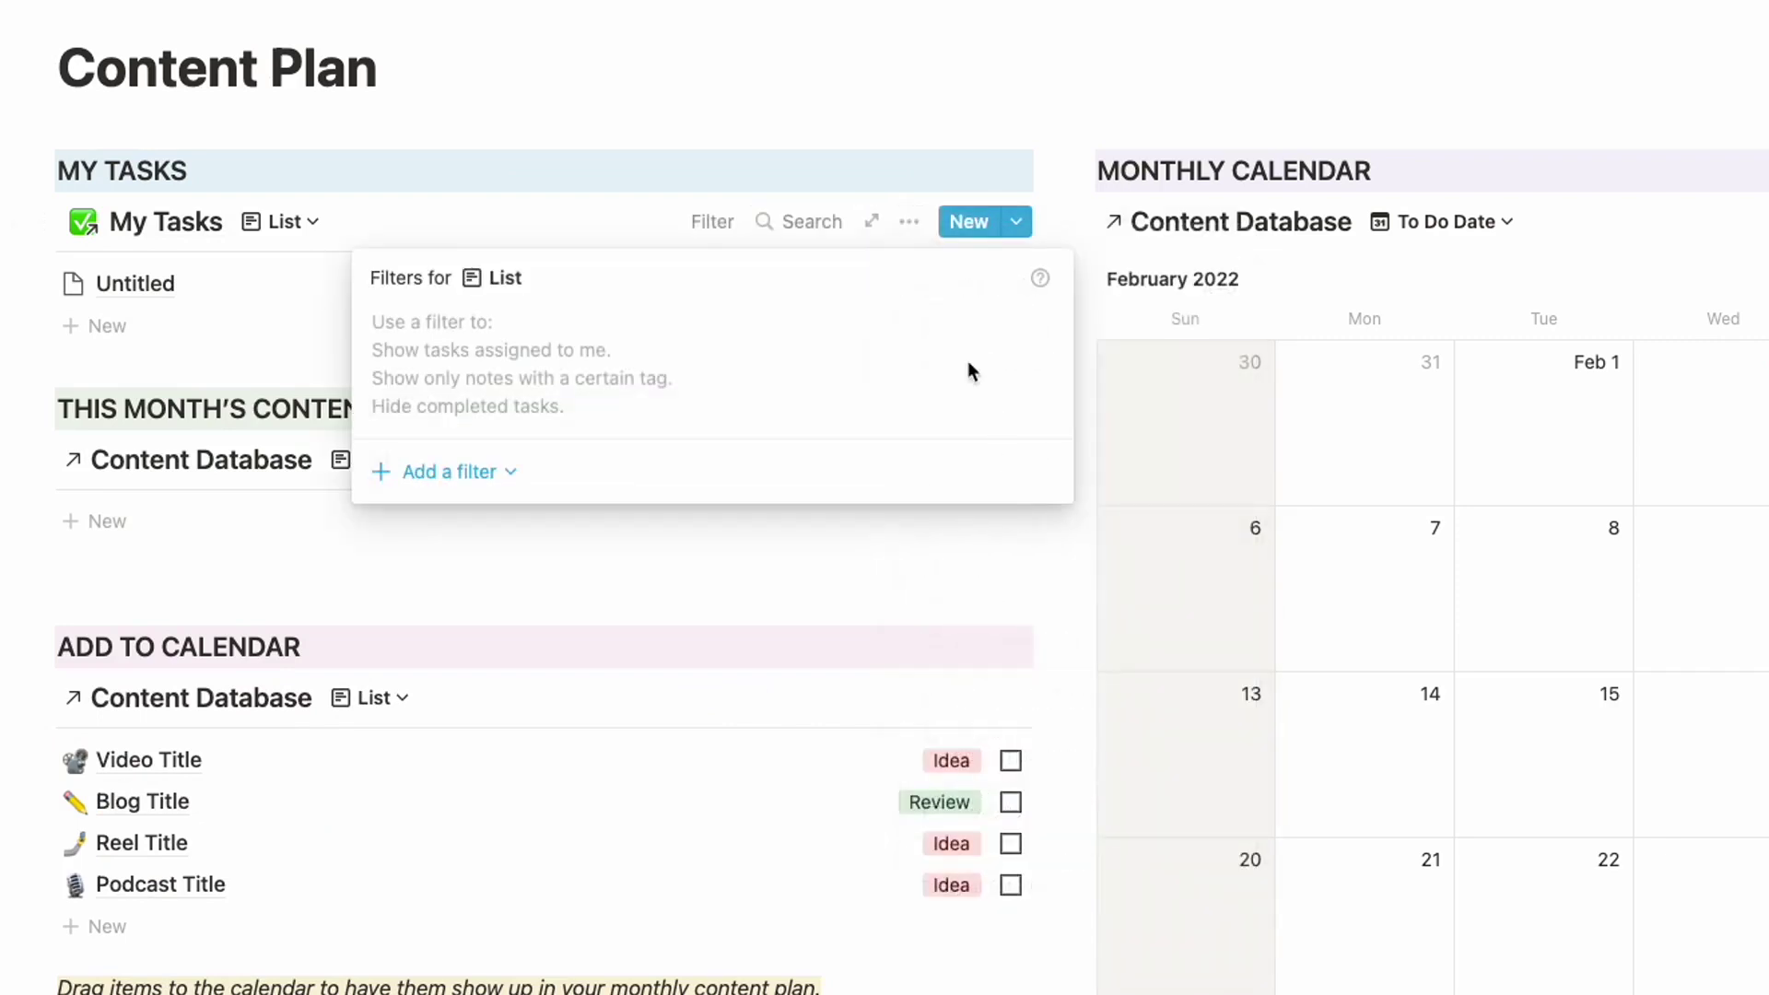
pyautogui.click(500, 475)
pyautogui.click(507, 516)
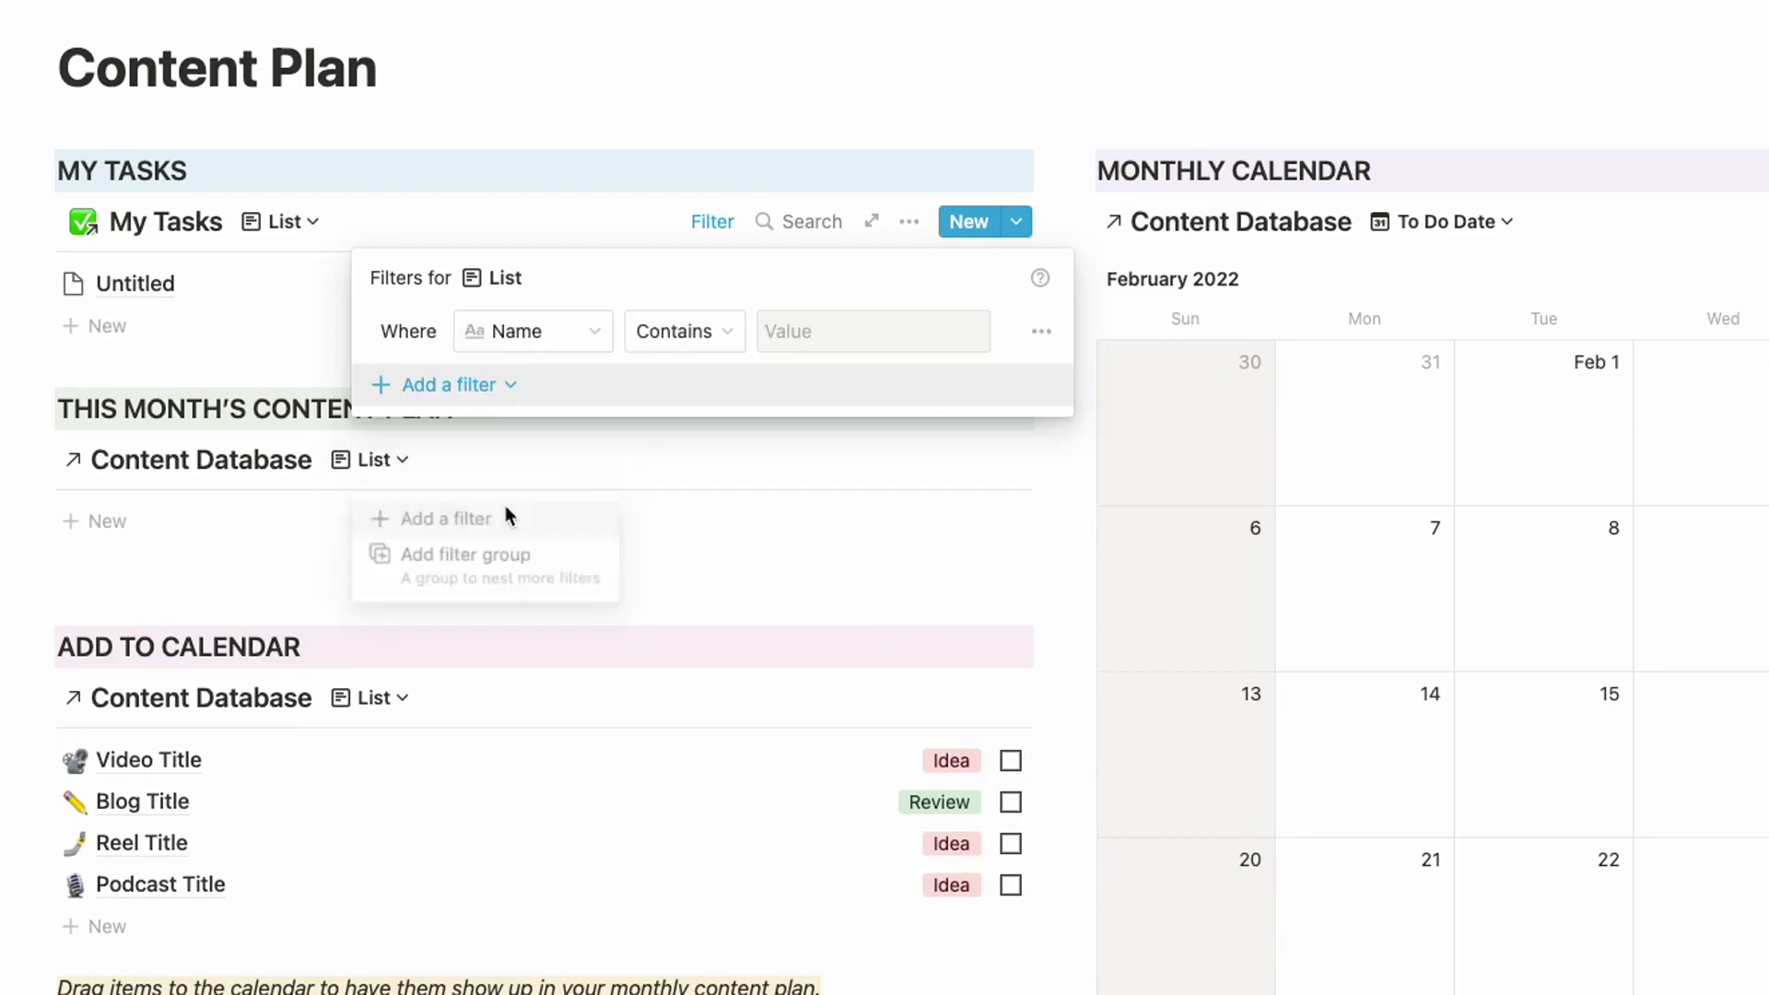
pyautogui.click(542, 333)
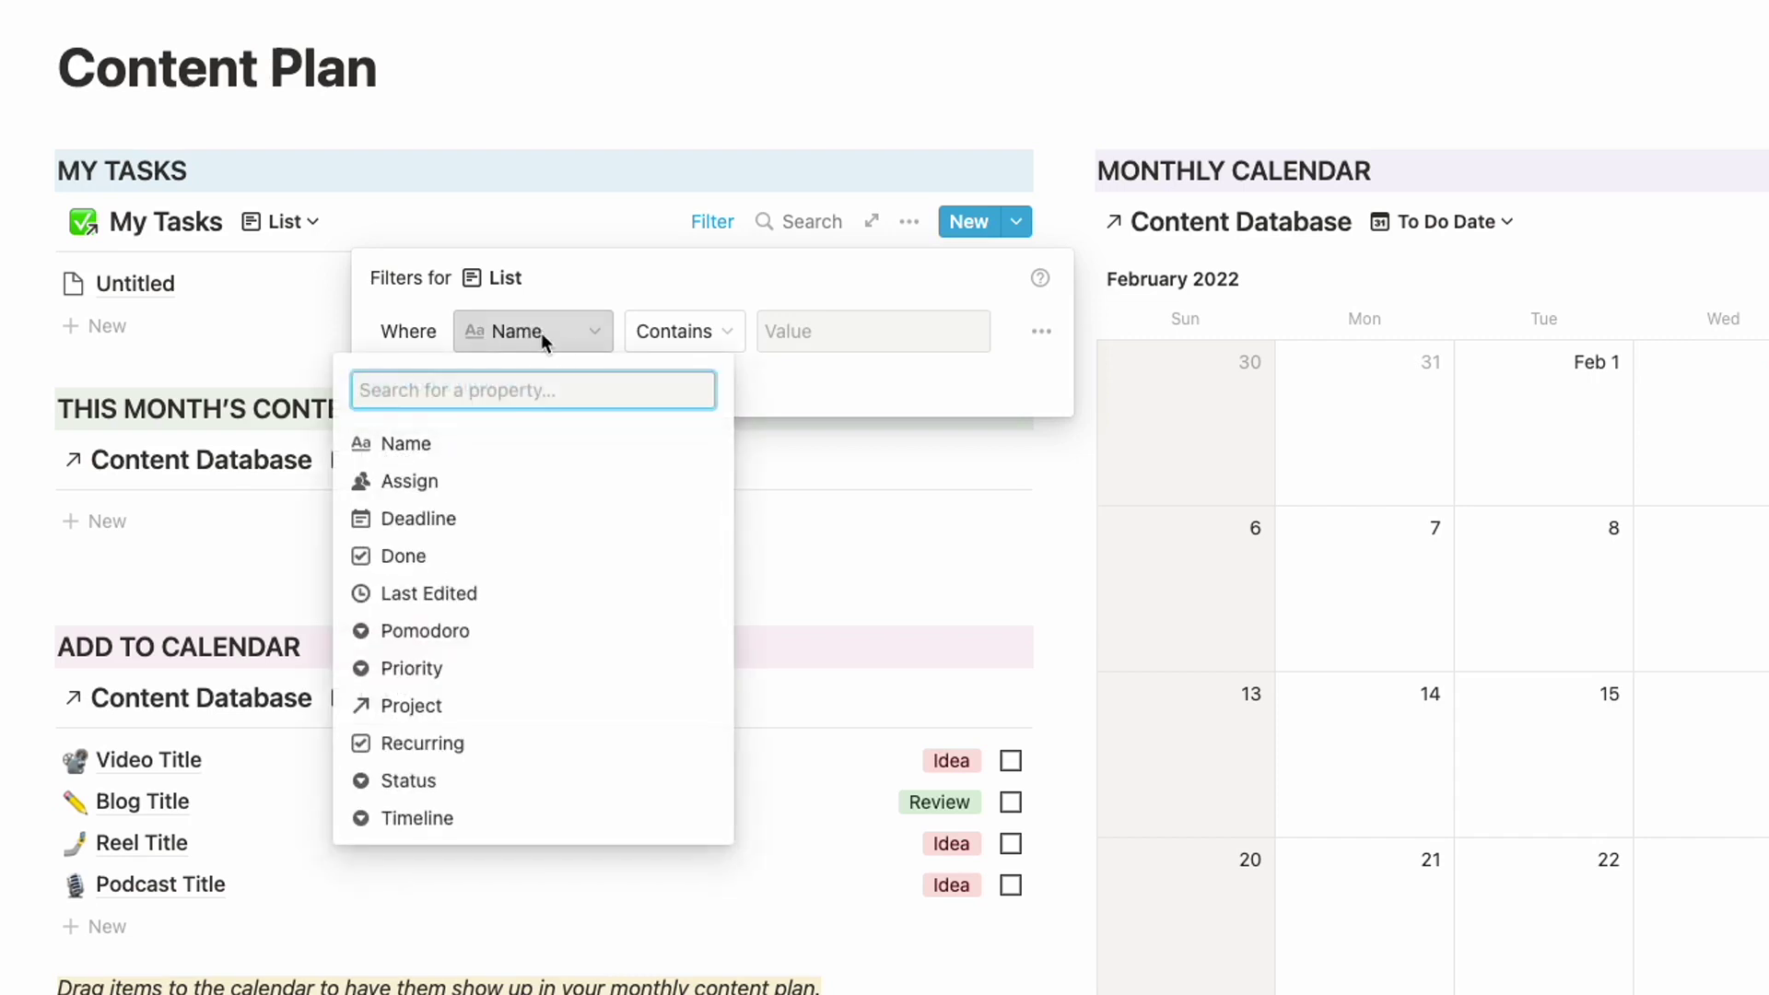
pyautogui.click(466, 490)
pyautogui.click(820, 332)
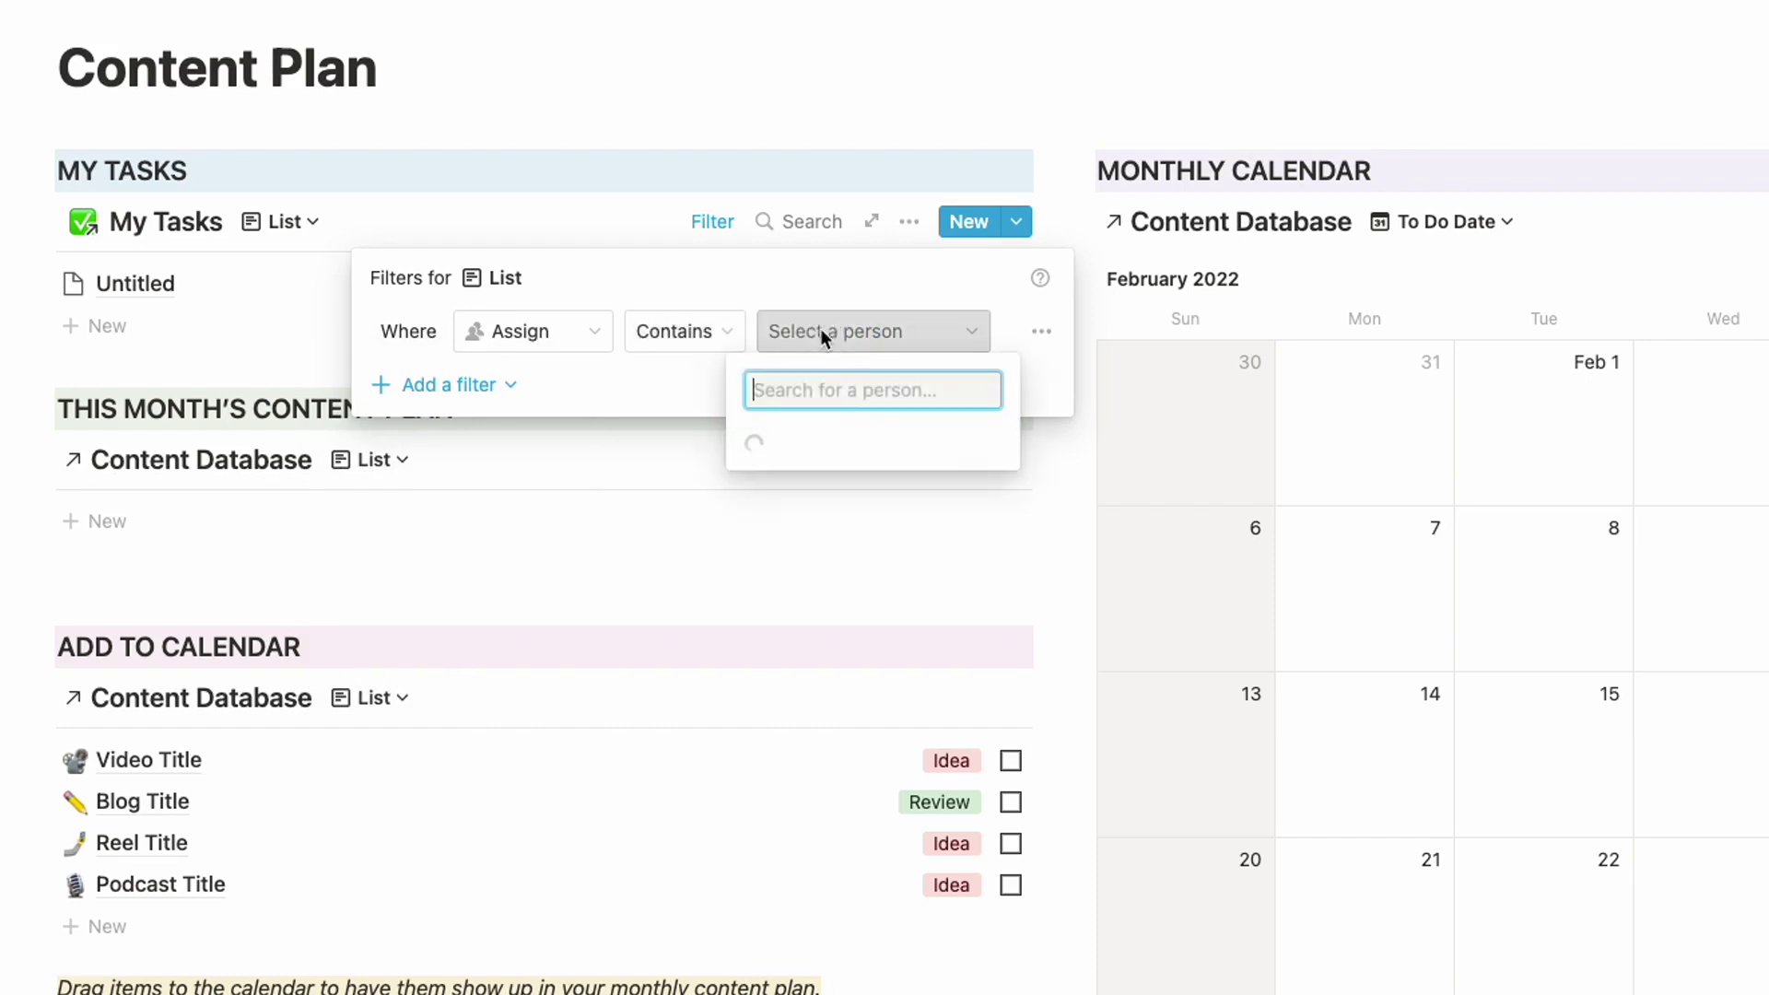
pyautogui.click(809, 493)
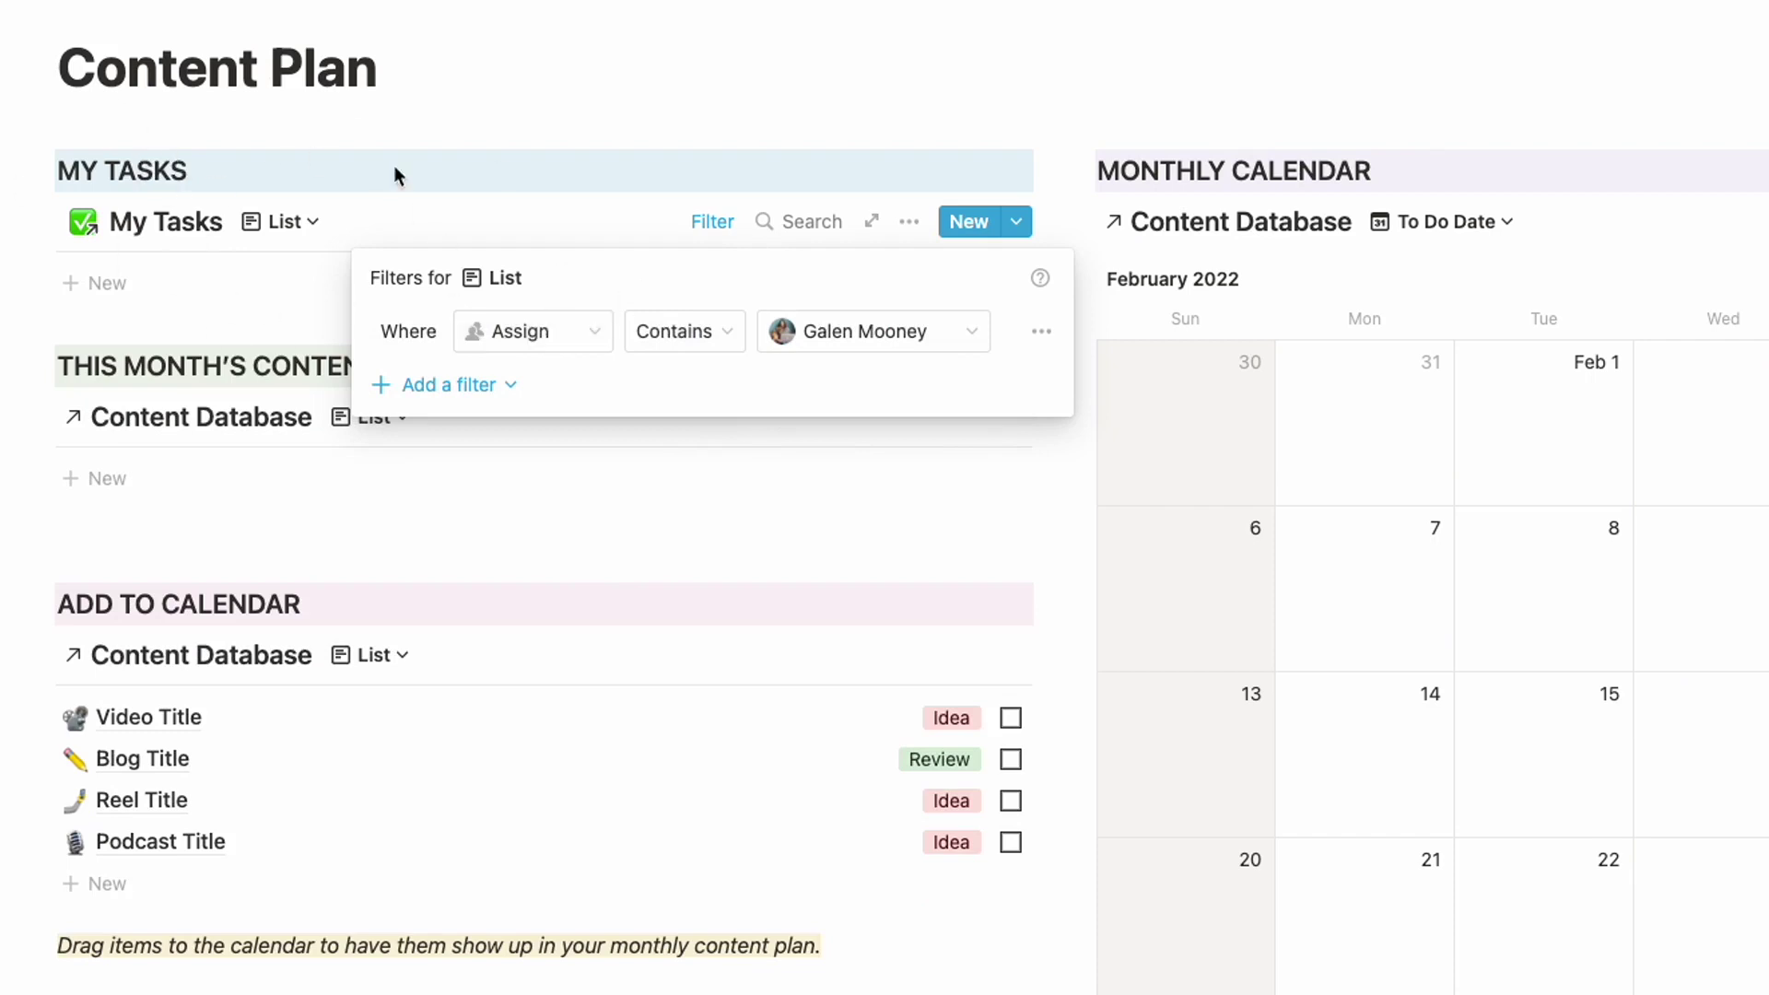
# Step: Add a second filter to the My Tasks list requiring Done to be Unchecked
pyautogui.click(487, 391)
pyautogui.click(489, 429)
pyautogui.click(537, 392)
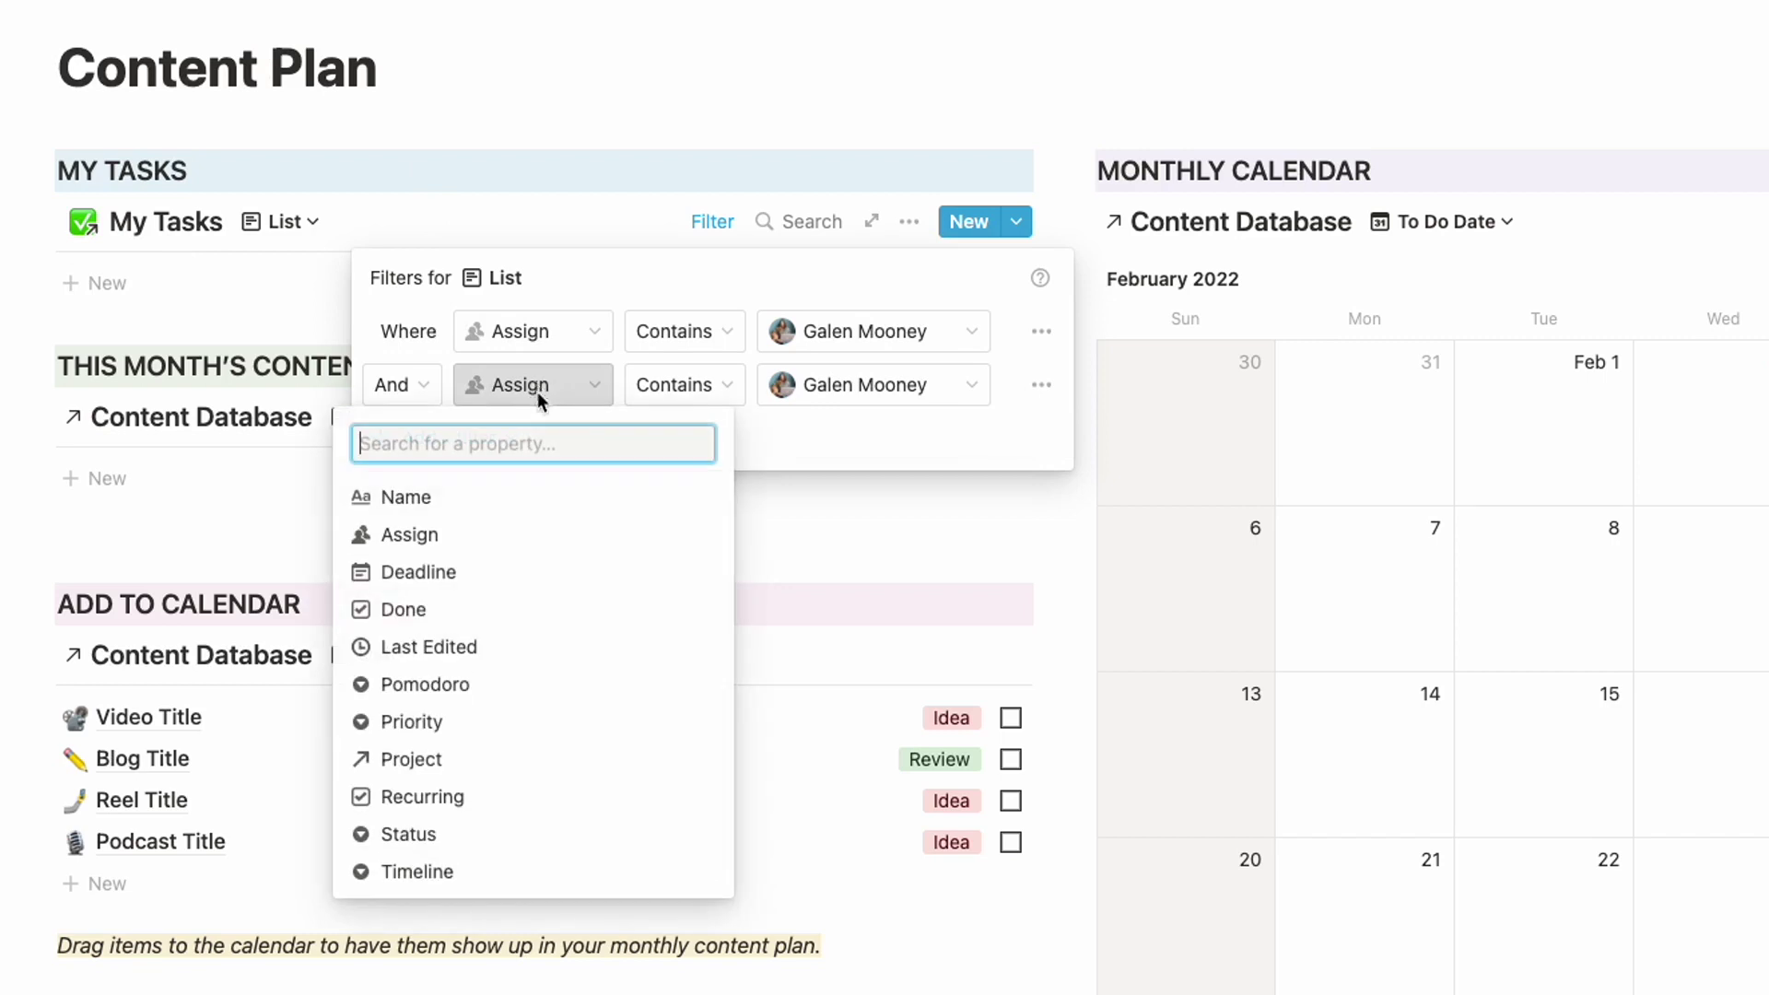
pyautogui.click(481, 609)
pyautogui.click(726, 396)
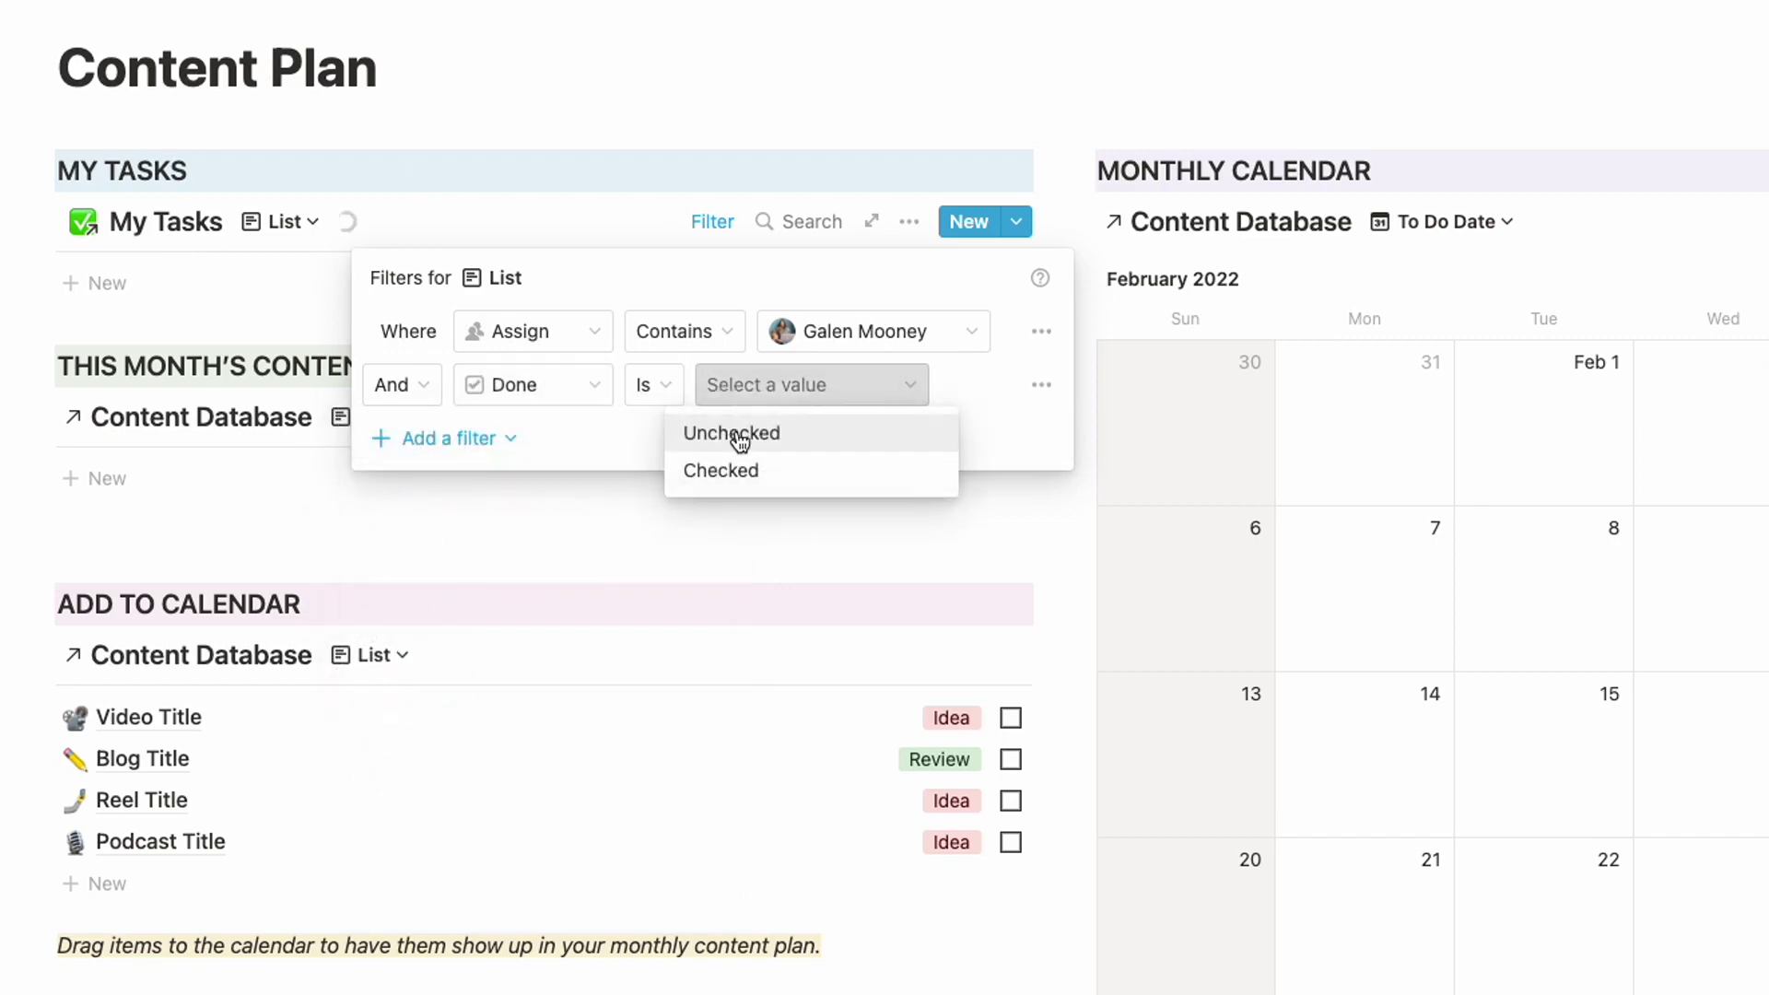
pyautogui.click(734, 434)
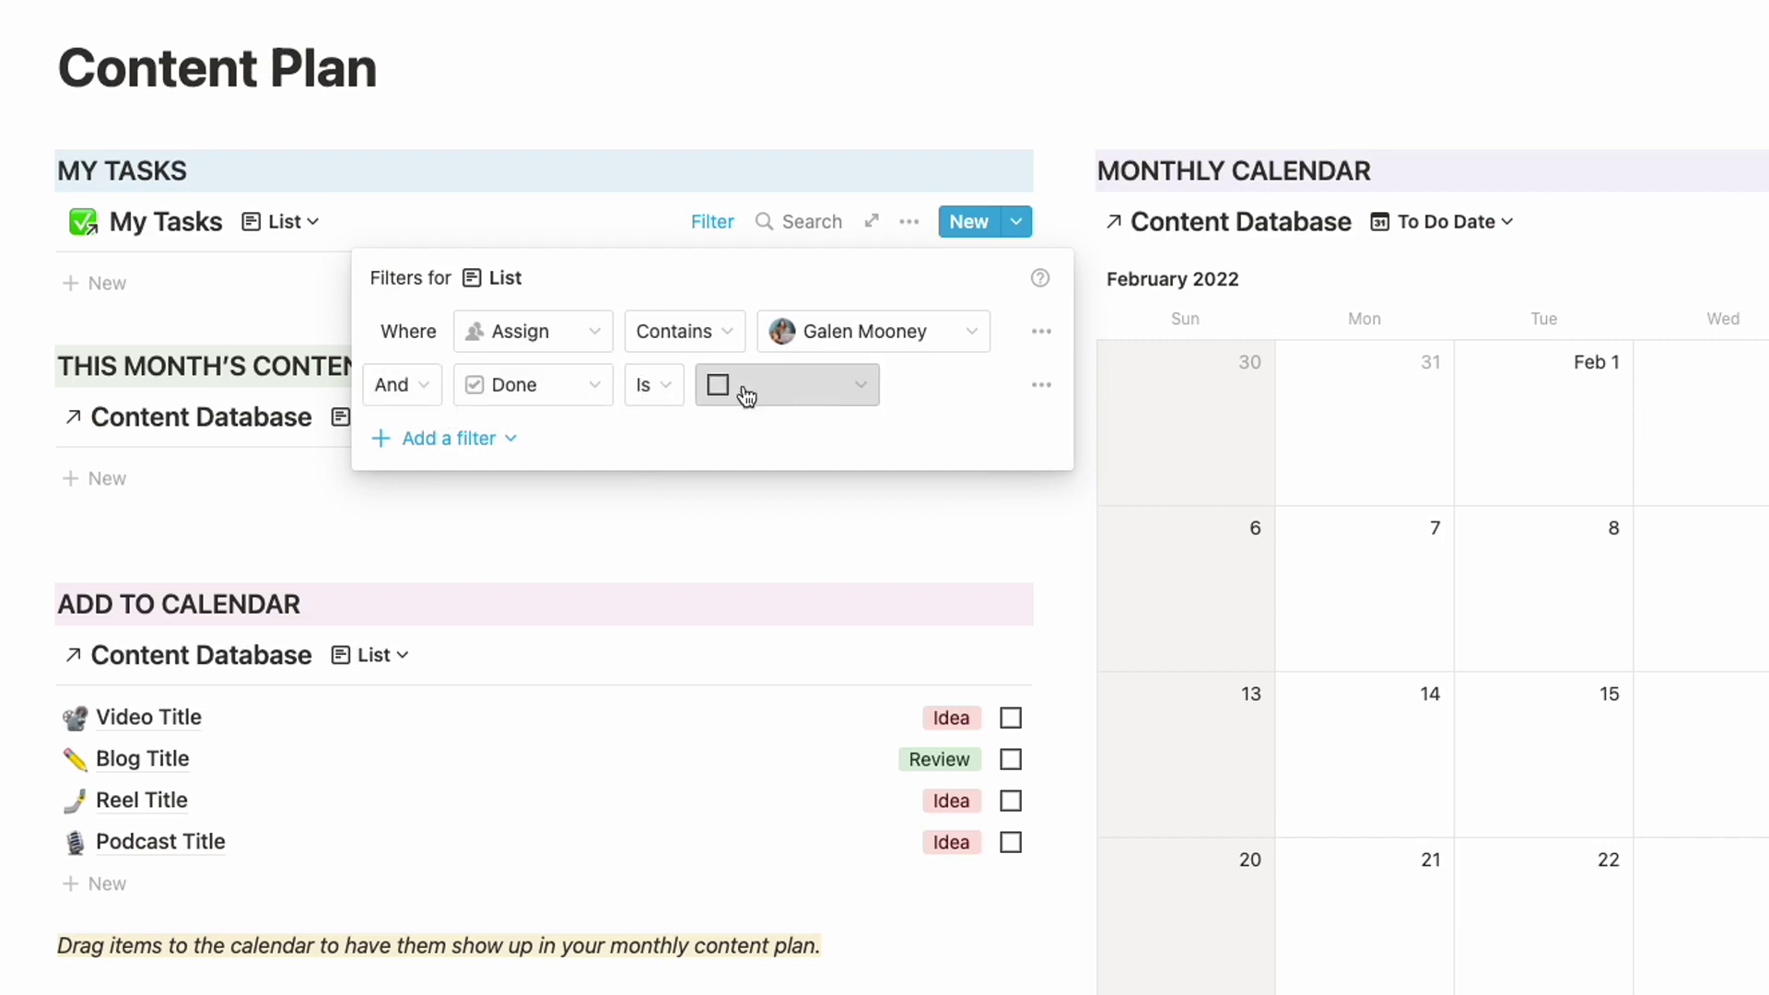
pyautogui.click(771, 92)
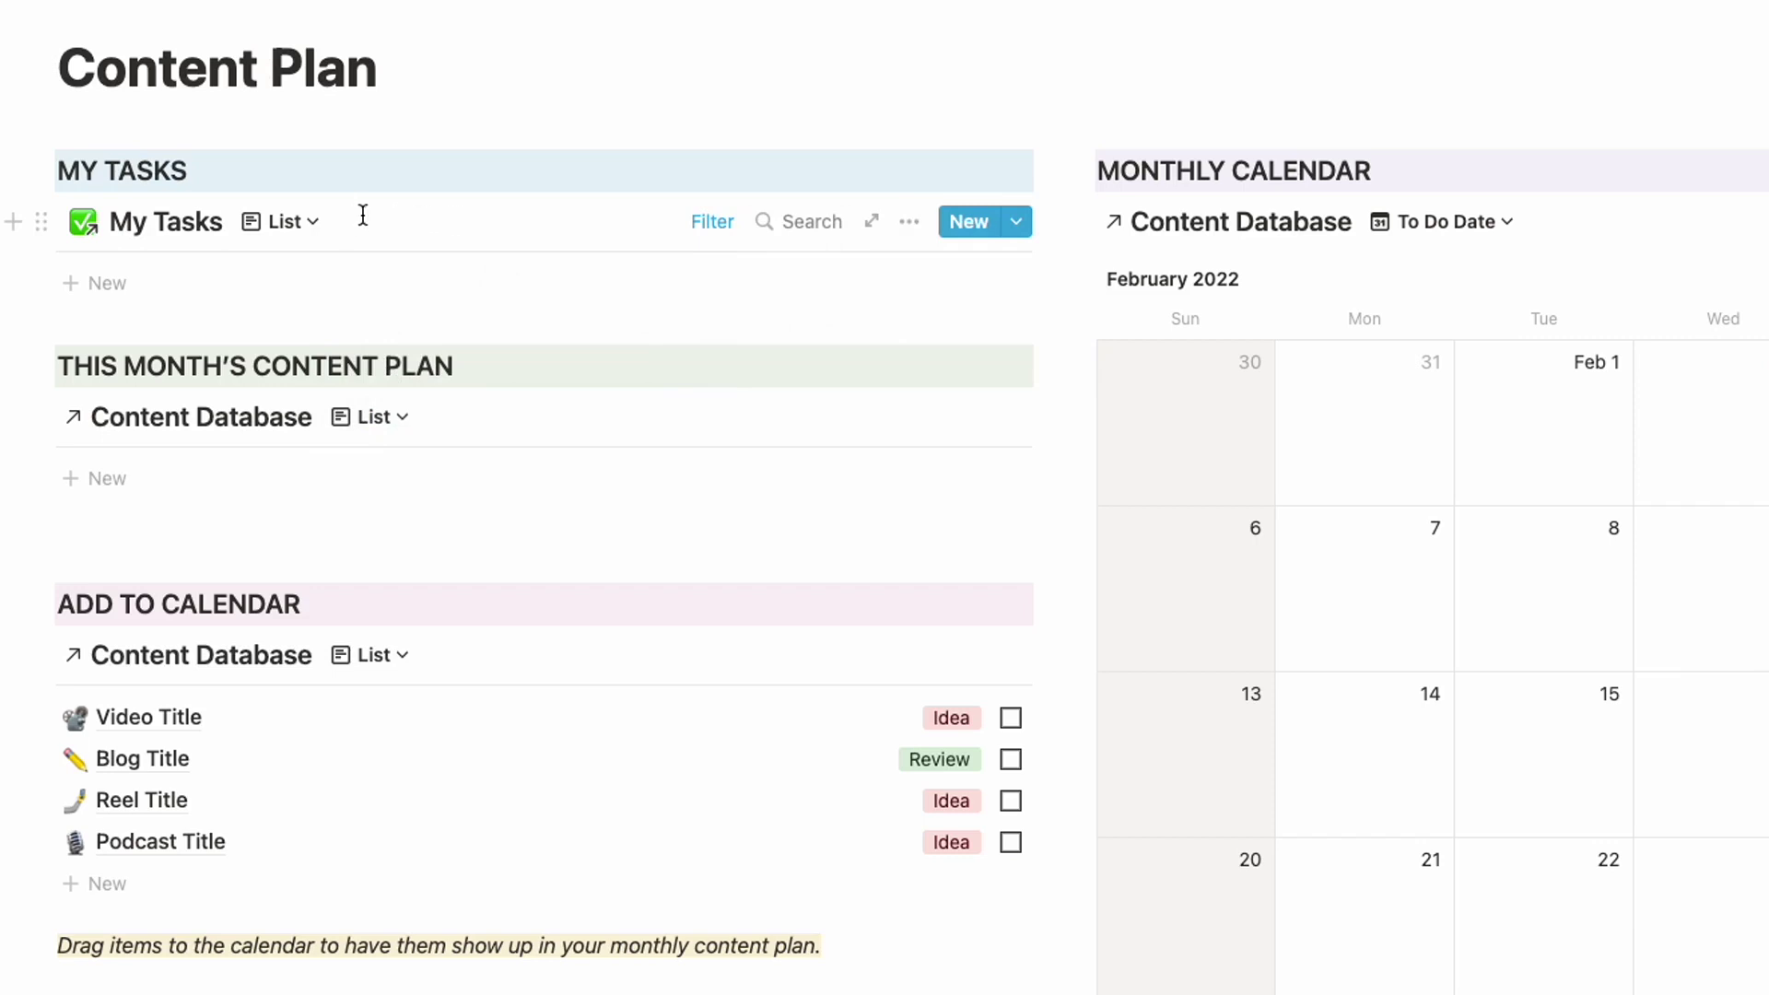
# Step: Add a third filter to the My Tasks list requiring Timeline to be TODAY
pyautogui.click(711, 222)
pyautogui.click(437, 437)
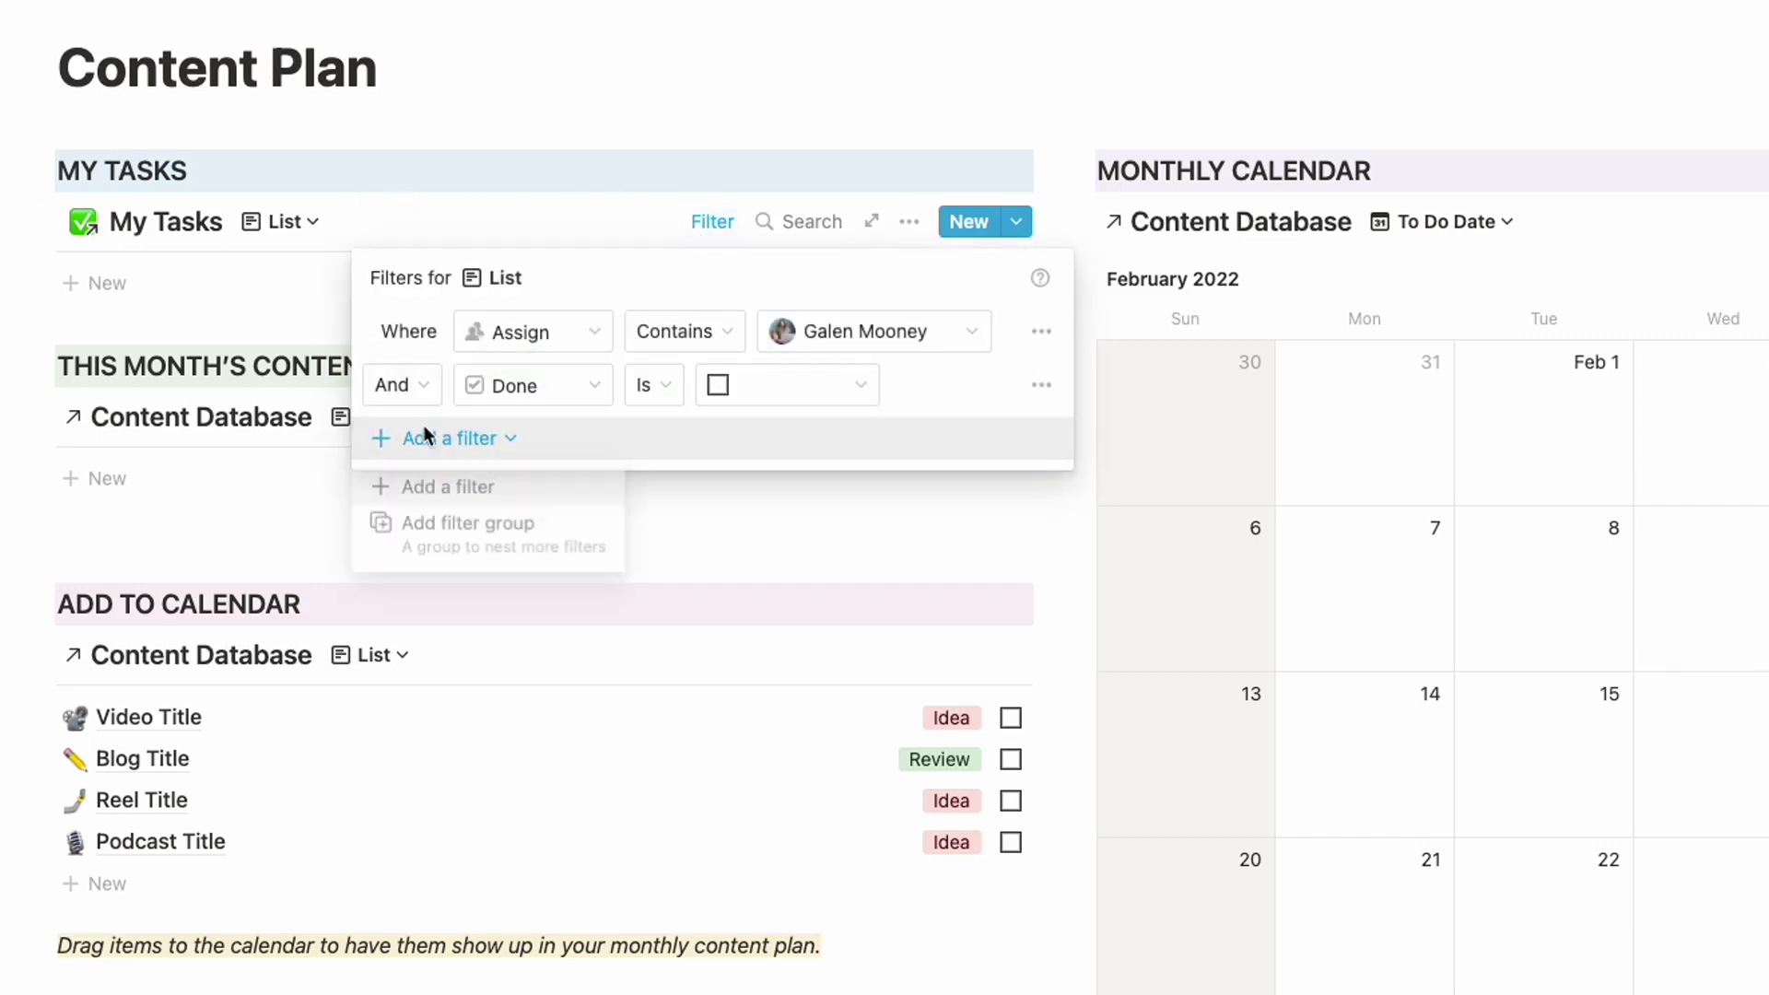
pyautogui.click(485, 486)
pyautogui.click(534, 439)
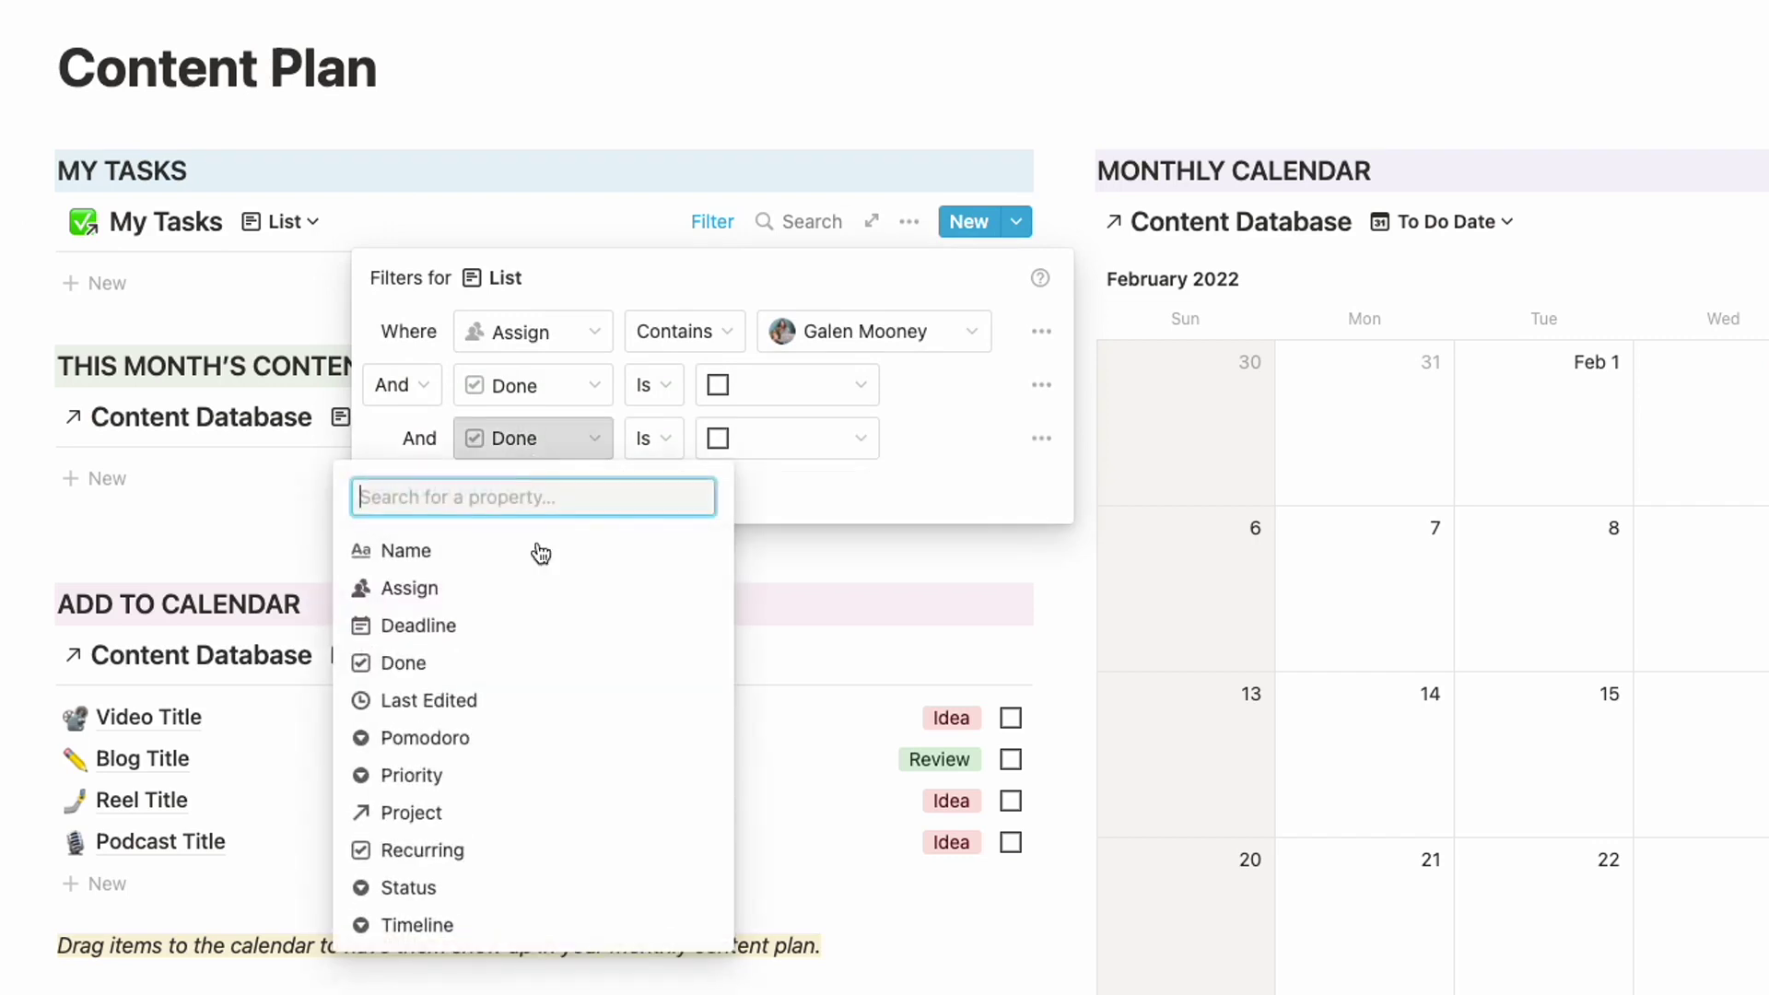
pyautogui.click(456, 924)
pyautogui.click(727, 446)
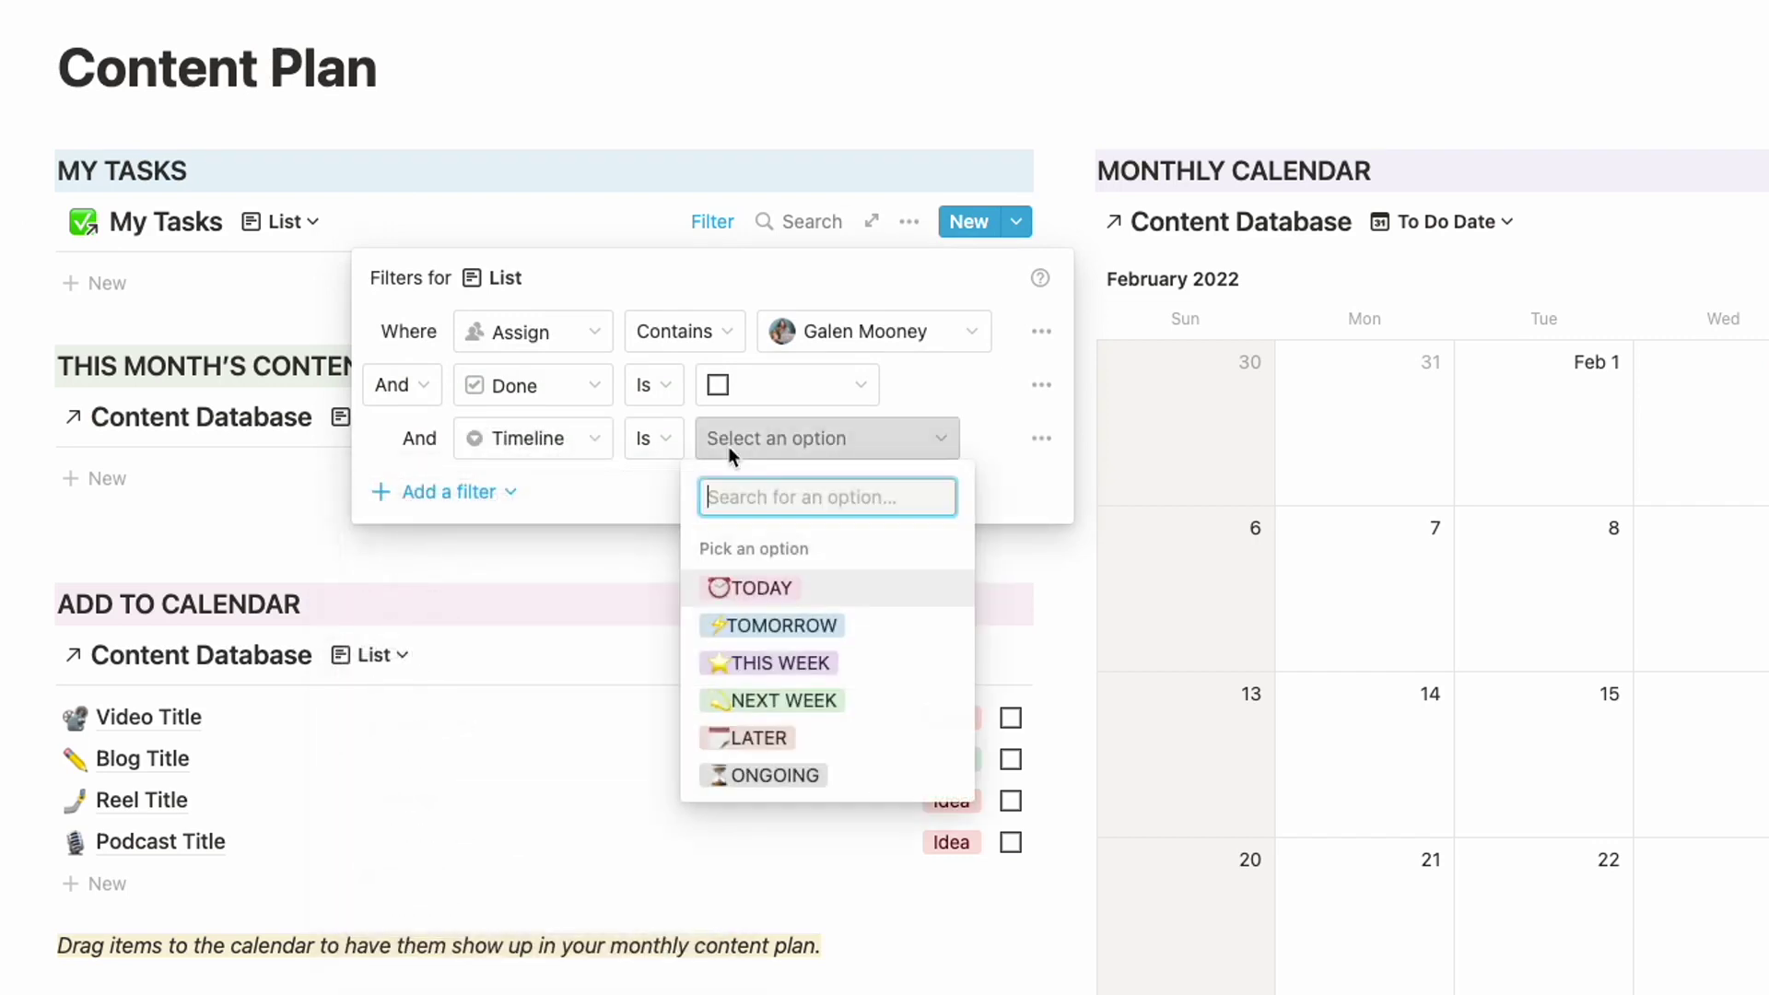
pyautogui.click(765, 594)
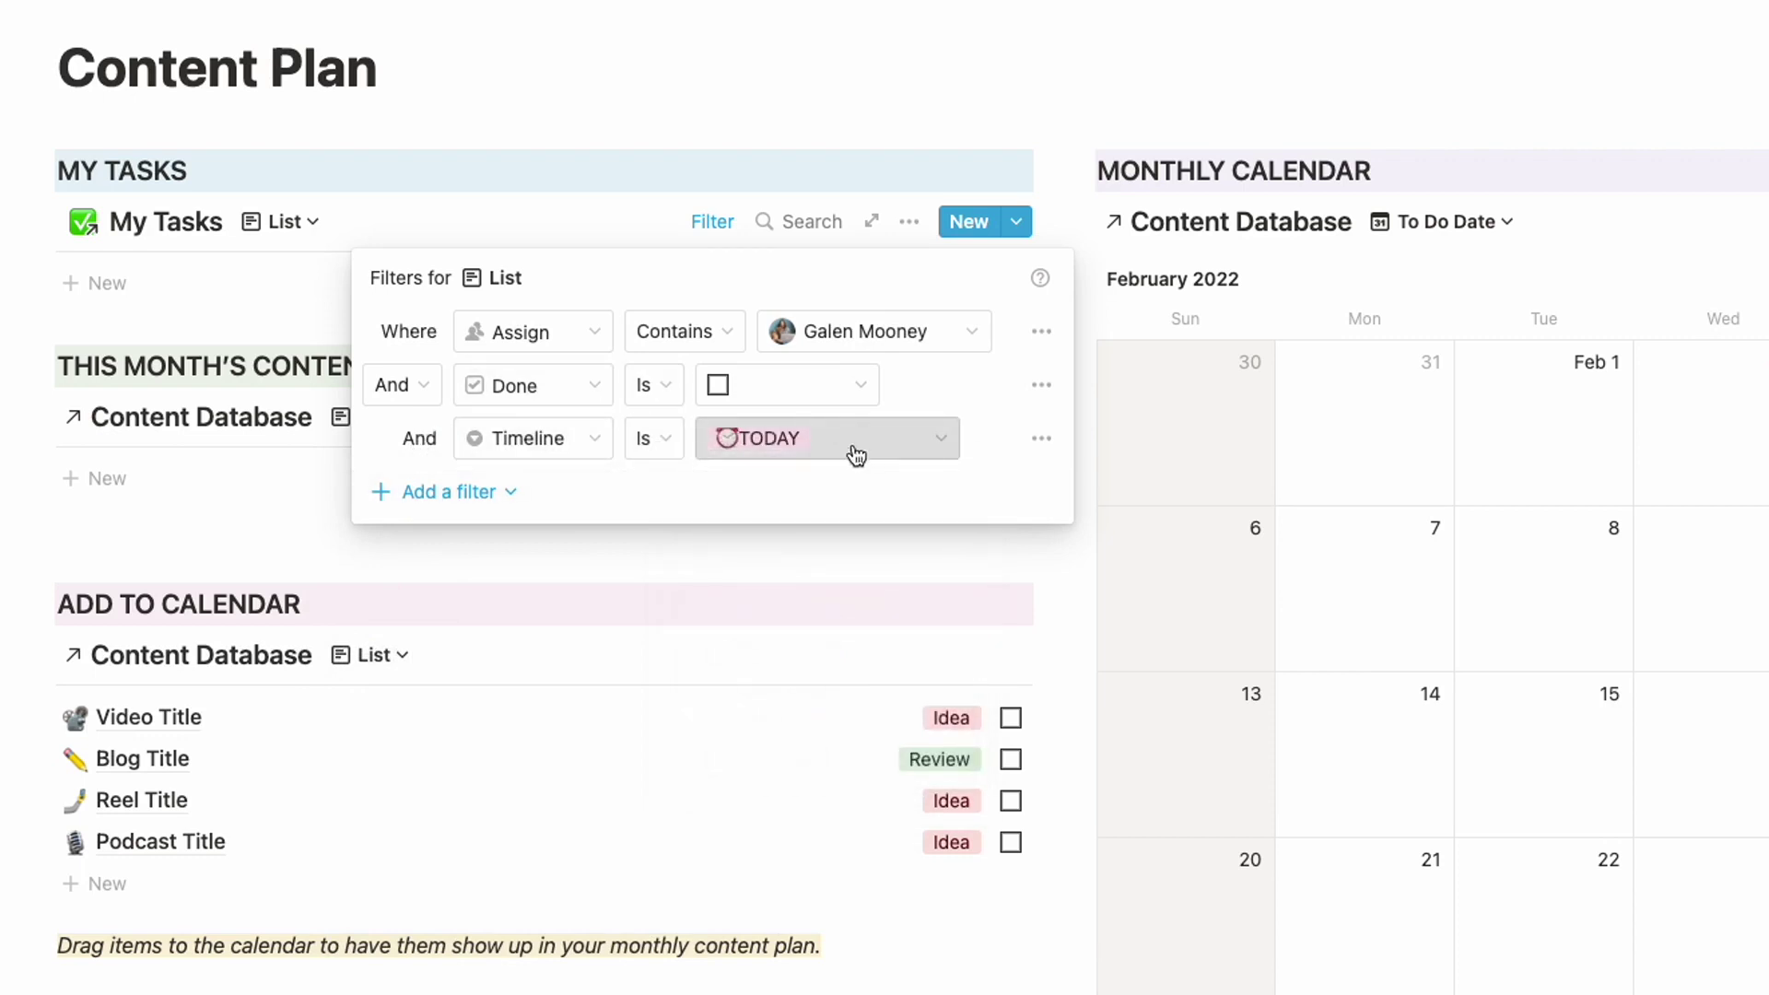
pyautogui.click(677, 87)
# Step: Rename the MY TASKS heading to "MY TASKS FOR TODAY"
pyautogui.tripleClick(205, 168)
pyautogui.write('T')
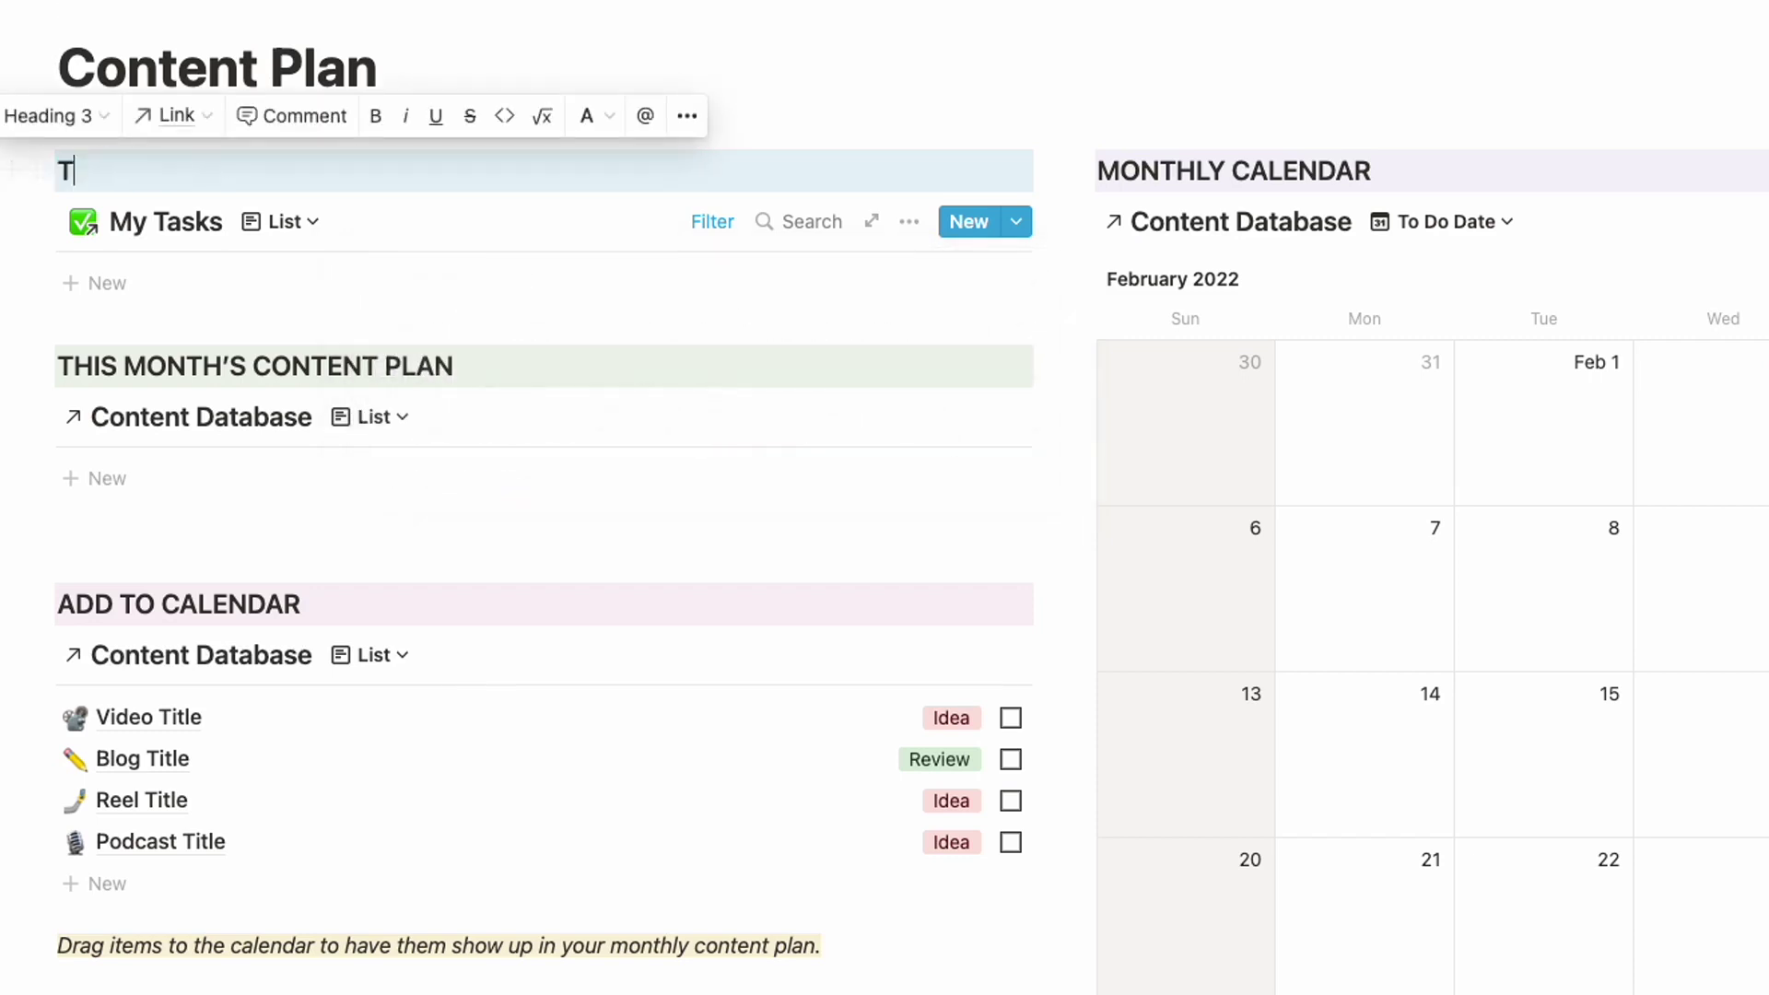
pyautogui.write('ODA')
pyautogui.press('BackSpace')
pyautogui.press('BackSpace')
pyautogui.press('BackSpace')
pyautogui.press('BackSpace')
pyautogui.write('MY TASKS FOR TODAY')
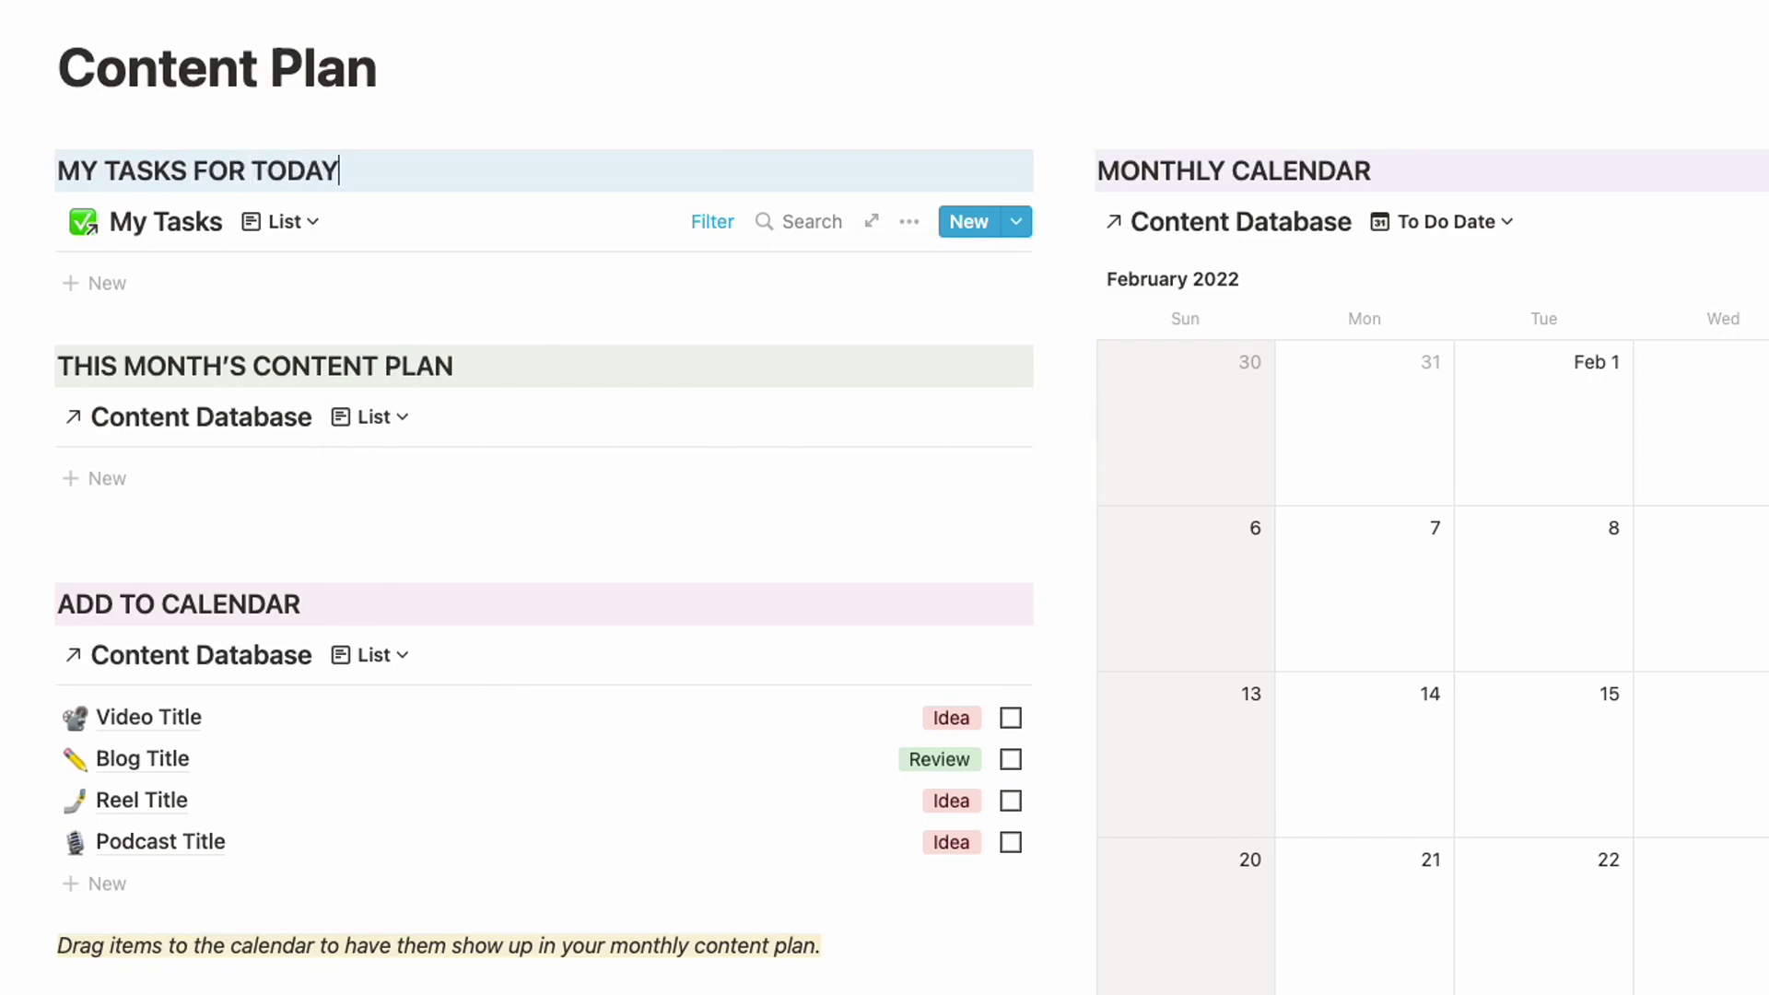
# Step: Delete the Table view from the linked My Tasks database, keeping the List view
pyautogui.click(281, 221)
pyautogui.click(481, 320)
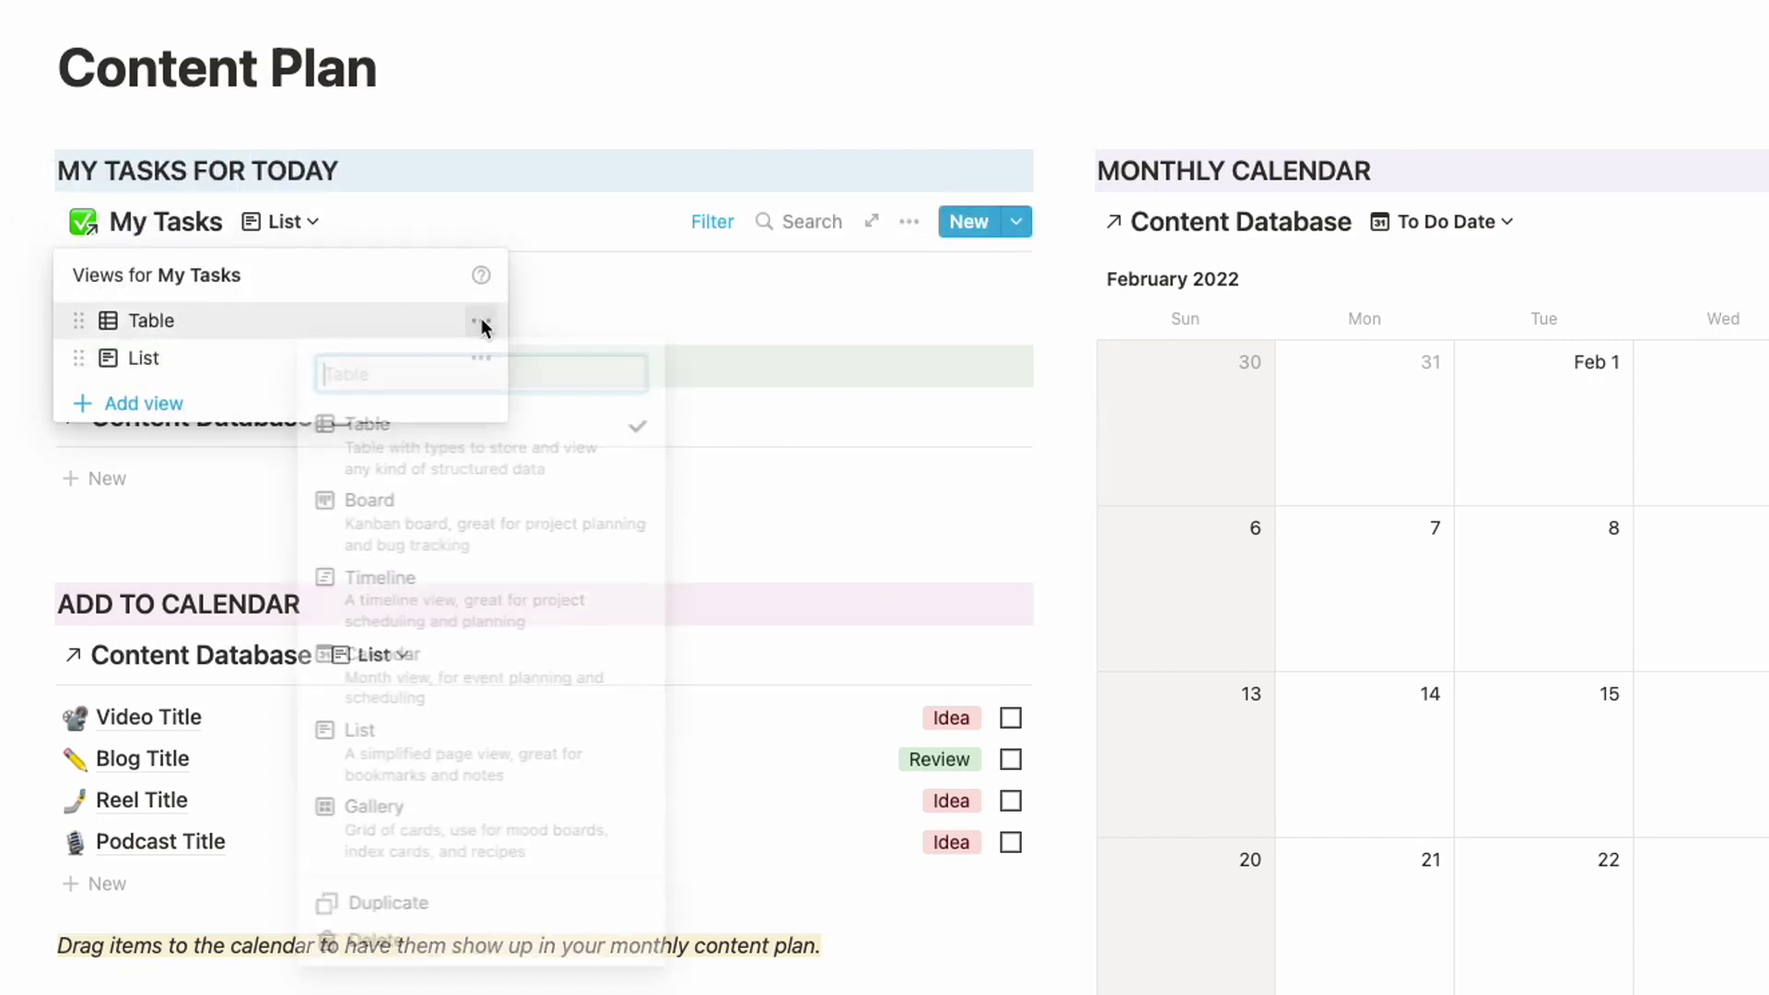
pyautogui.click(440, 946)
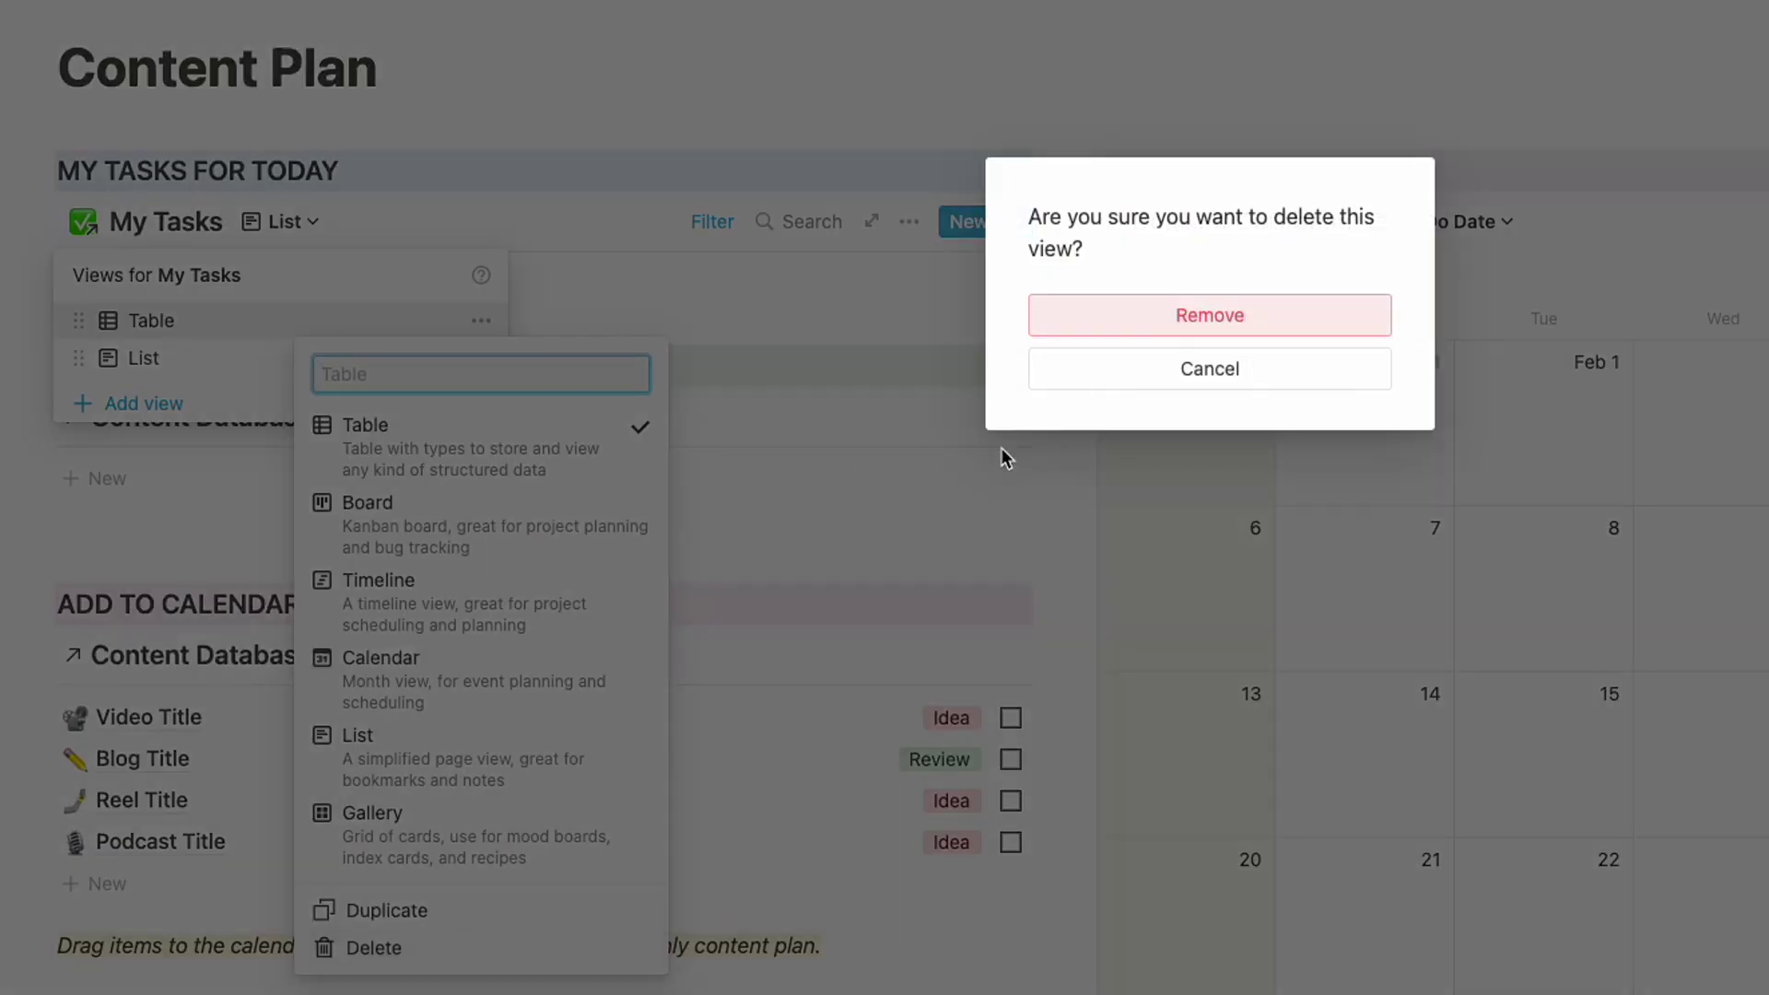
pyautogui.click(1124, 326)
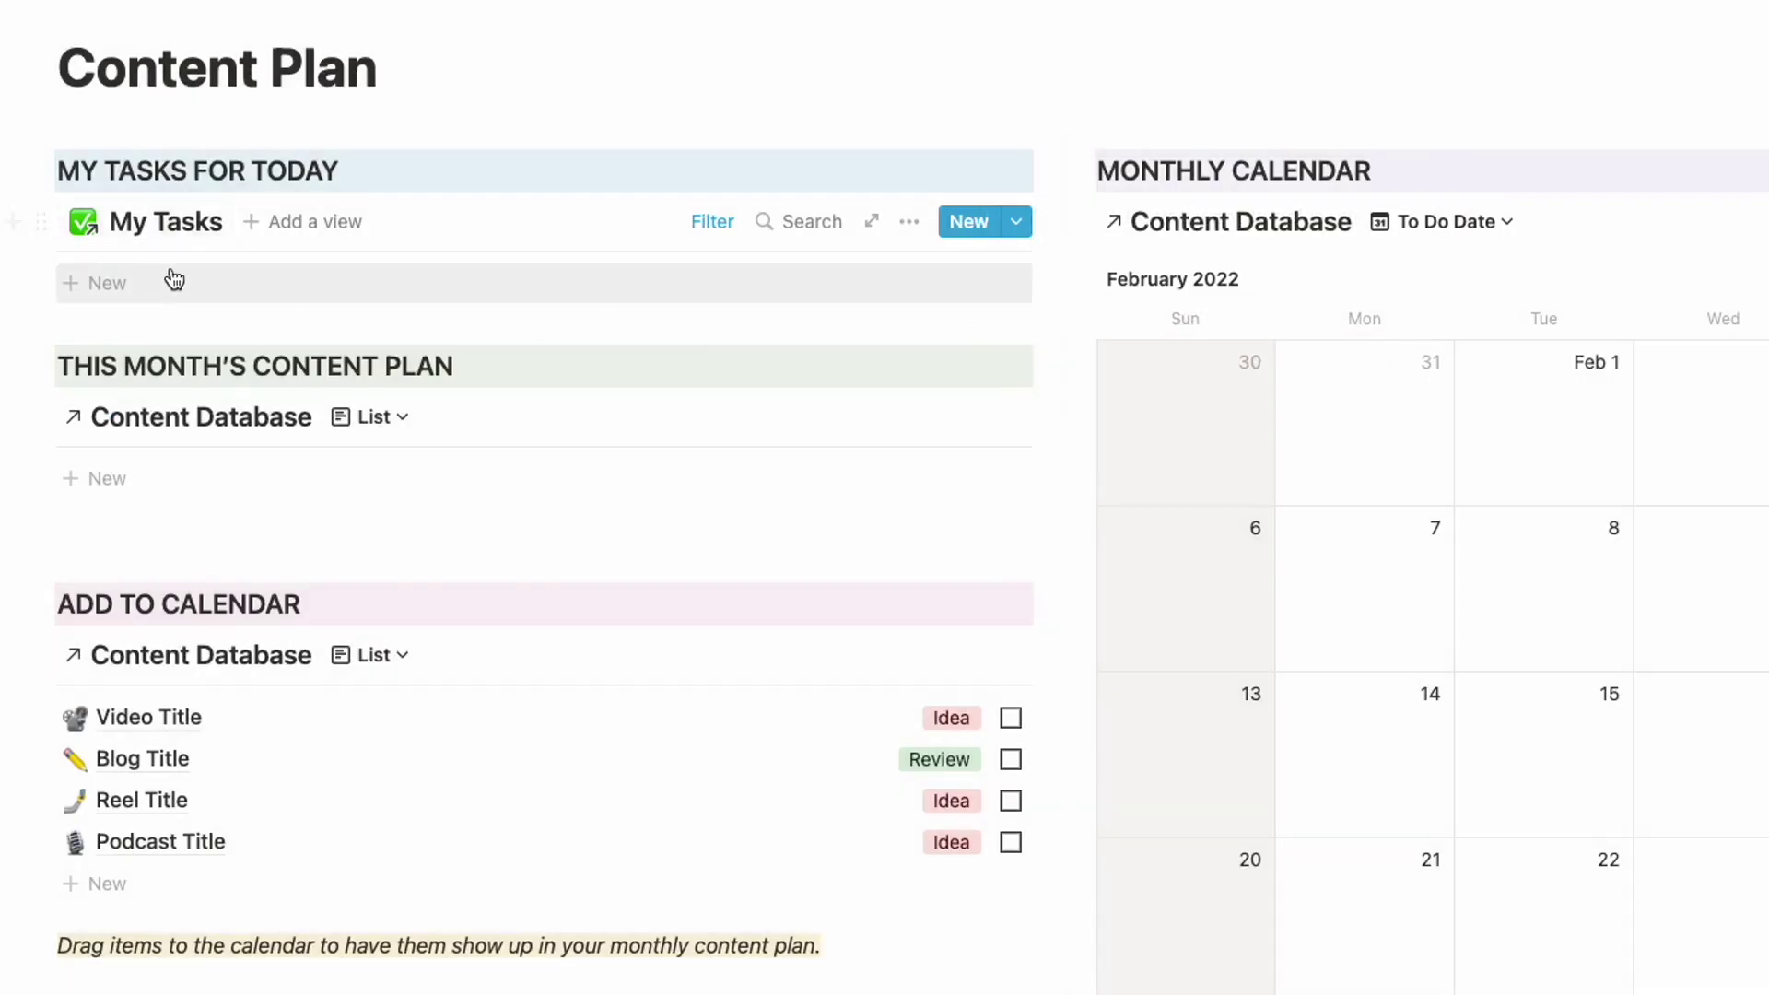
pyautogui.click(42, 221)
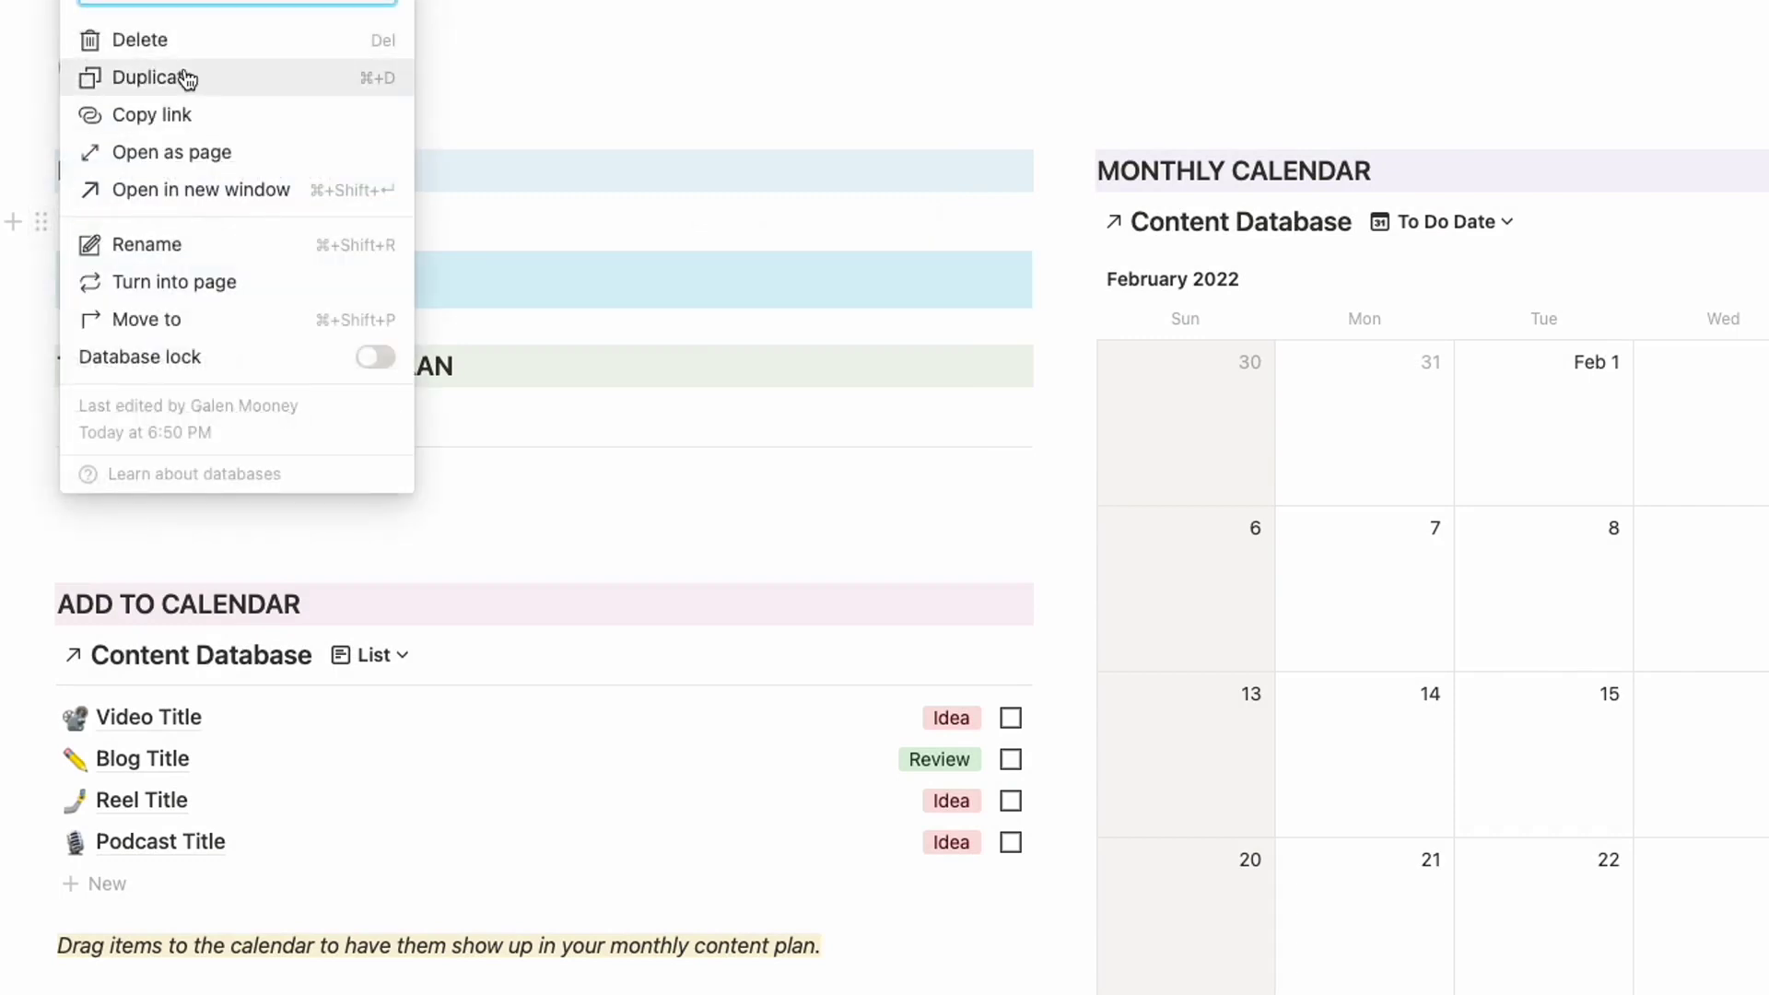
pyautogui.click(747, 118)
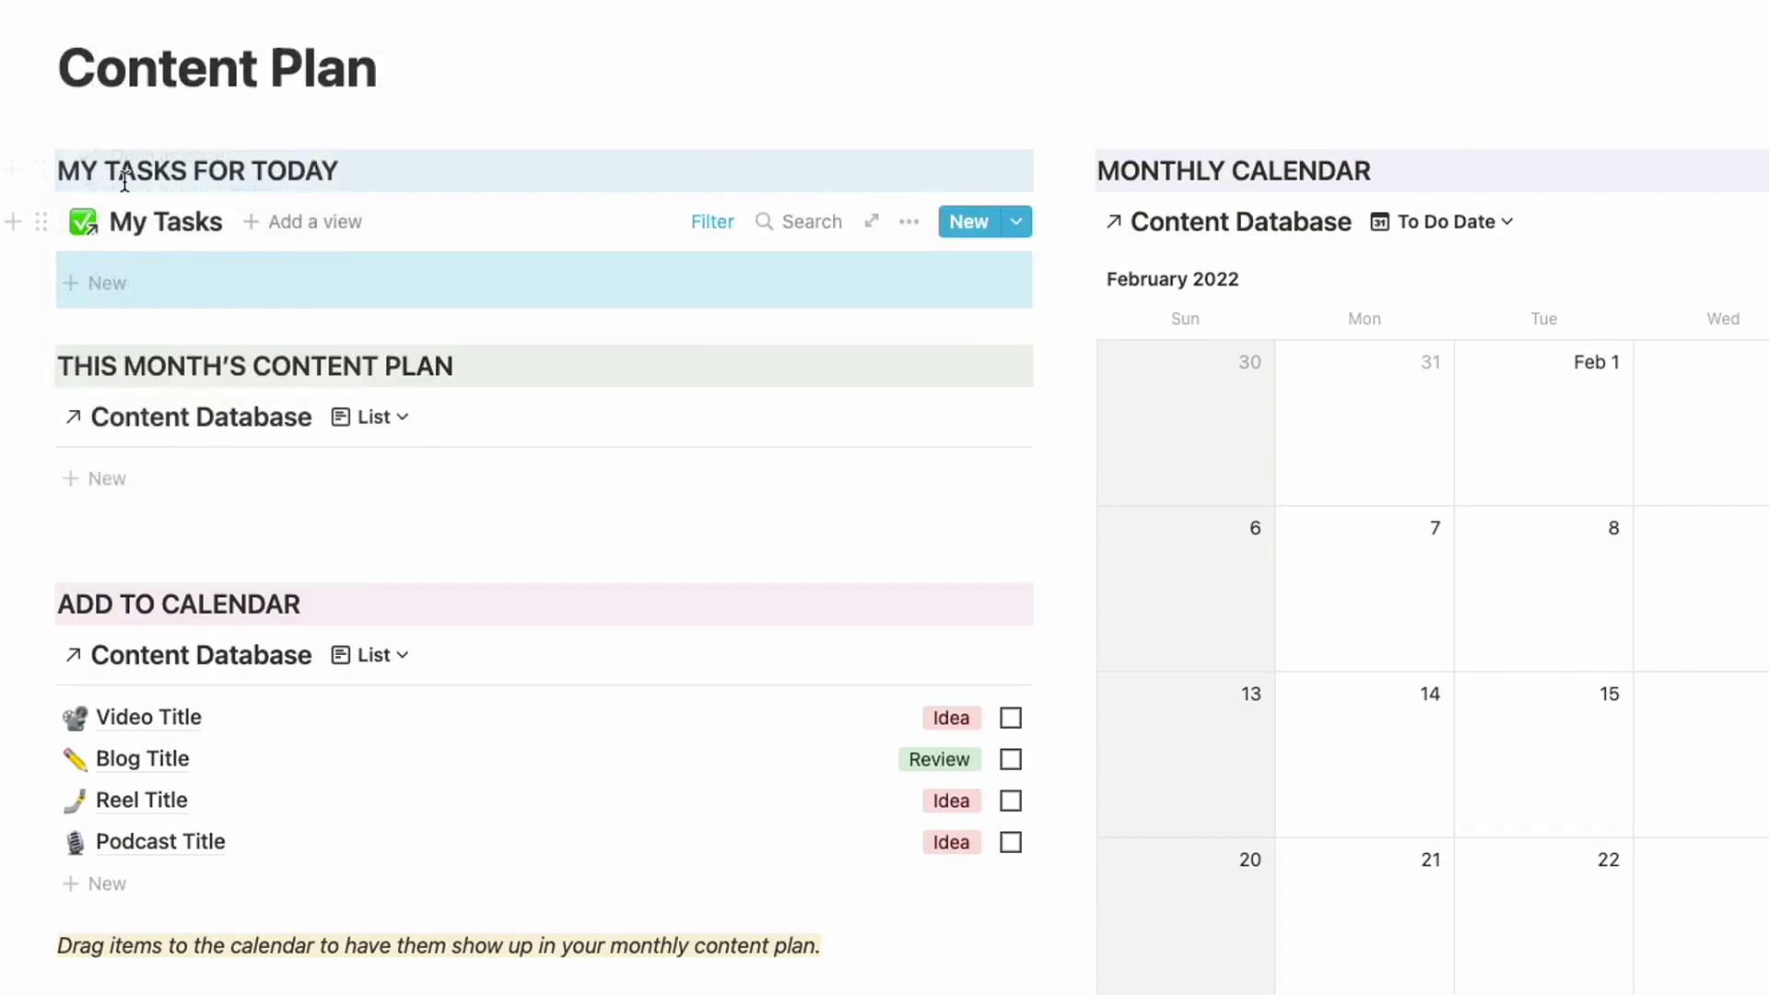
pyautogui.click(61, 171)
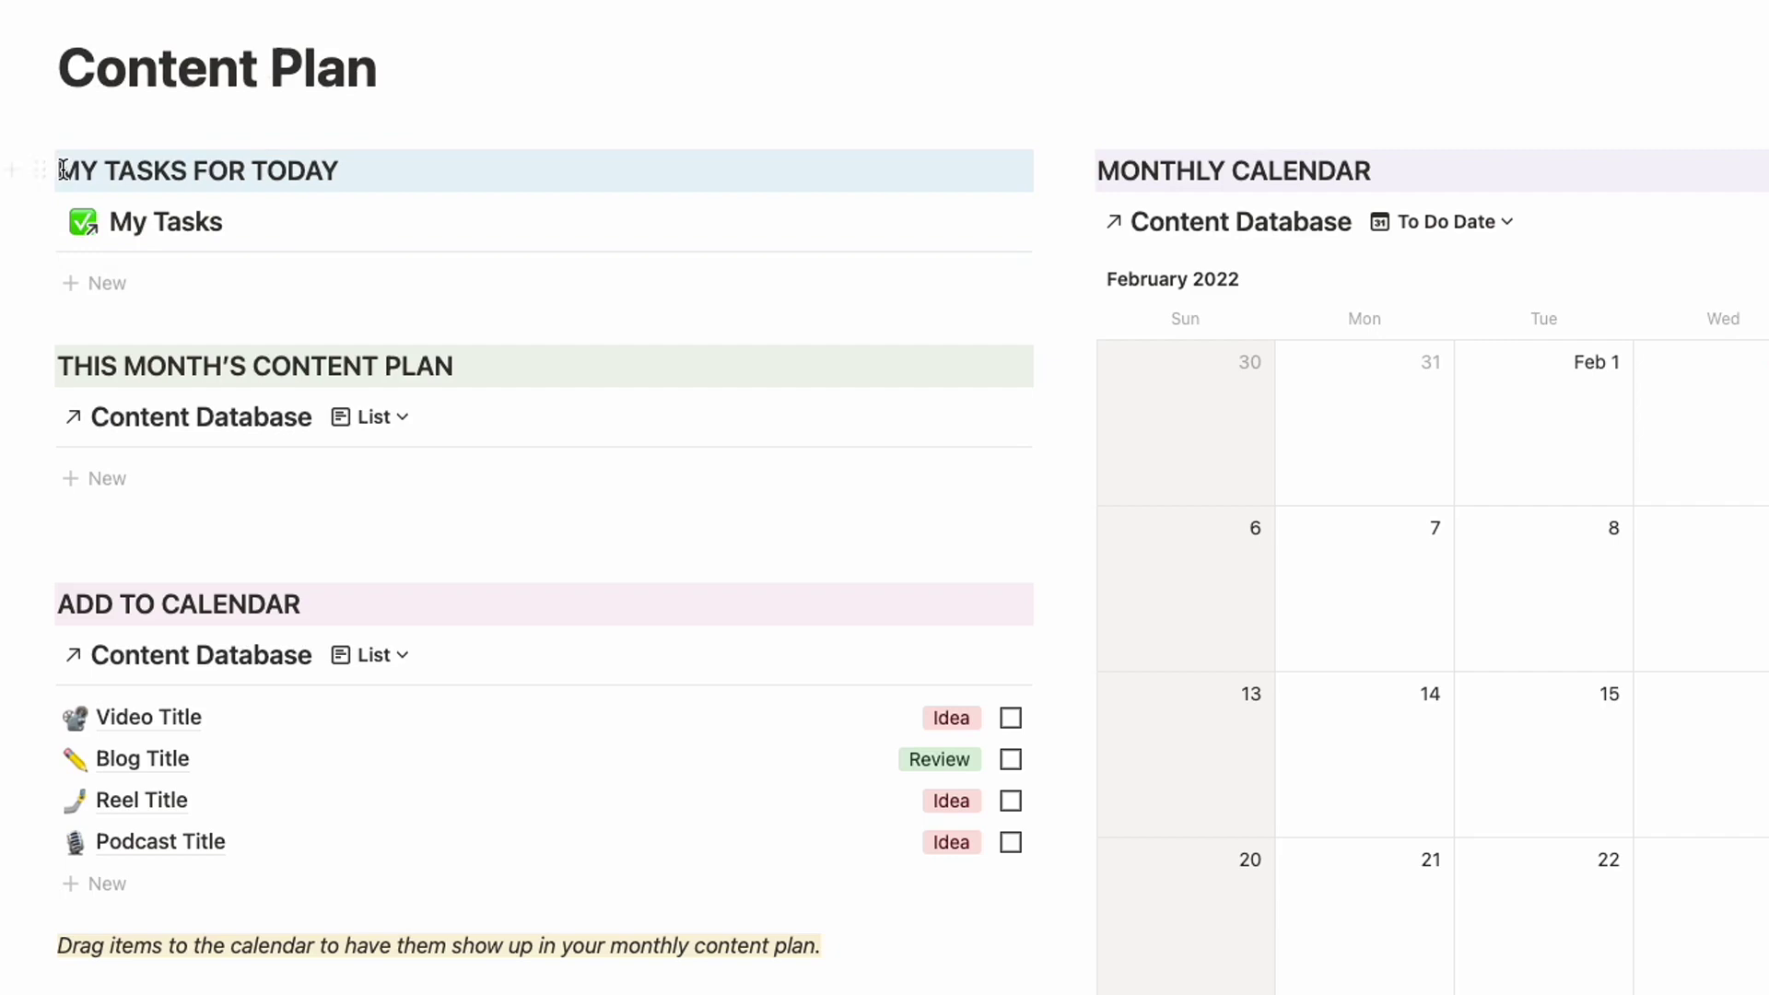
pyautogui.moveTo(61, 169); pyautogui.dragTo(338, 171)
pyautogui.press('Escape')
pyautogui.hotkey('shift', 'Down')
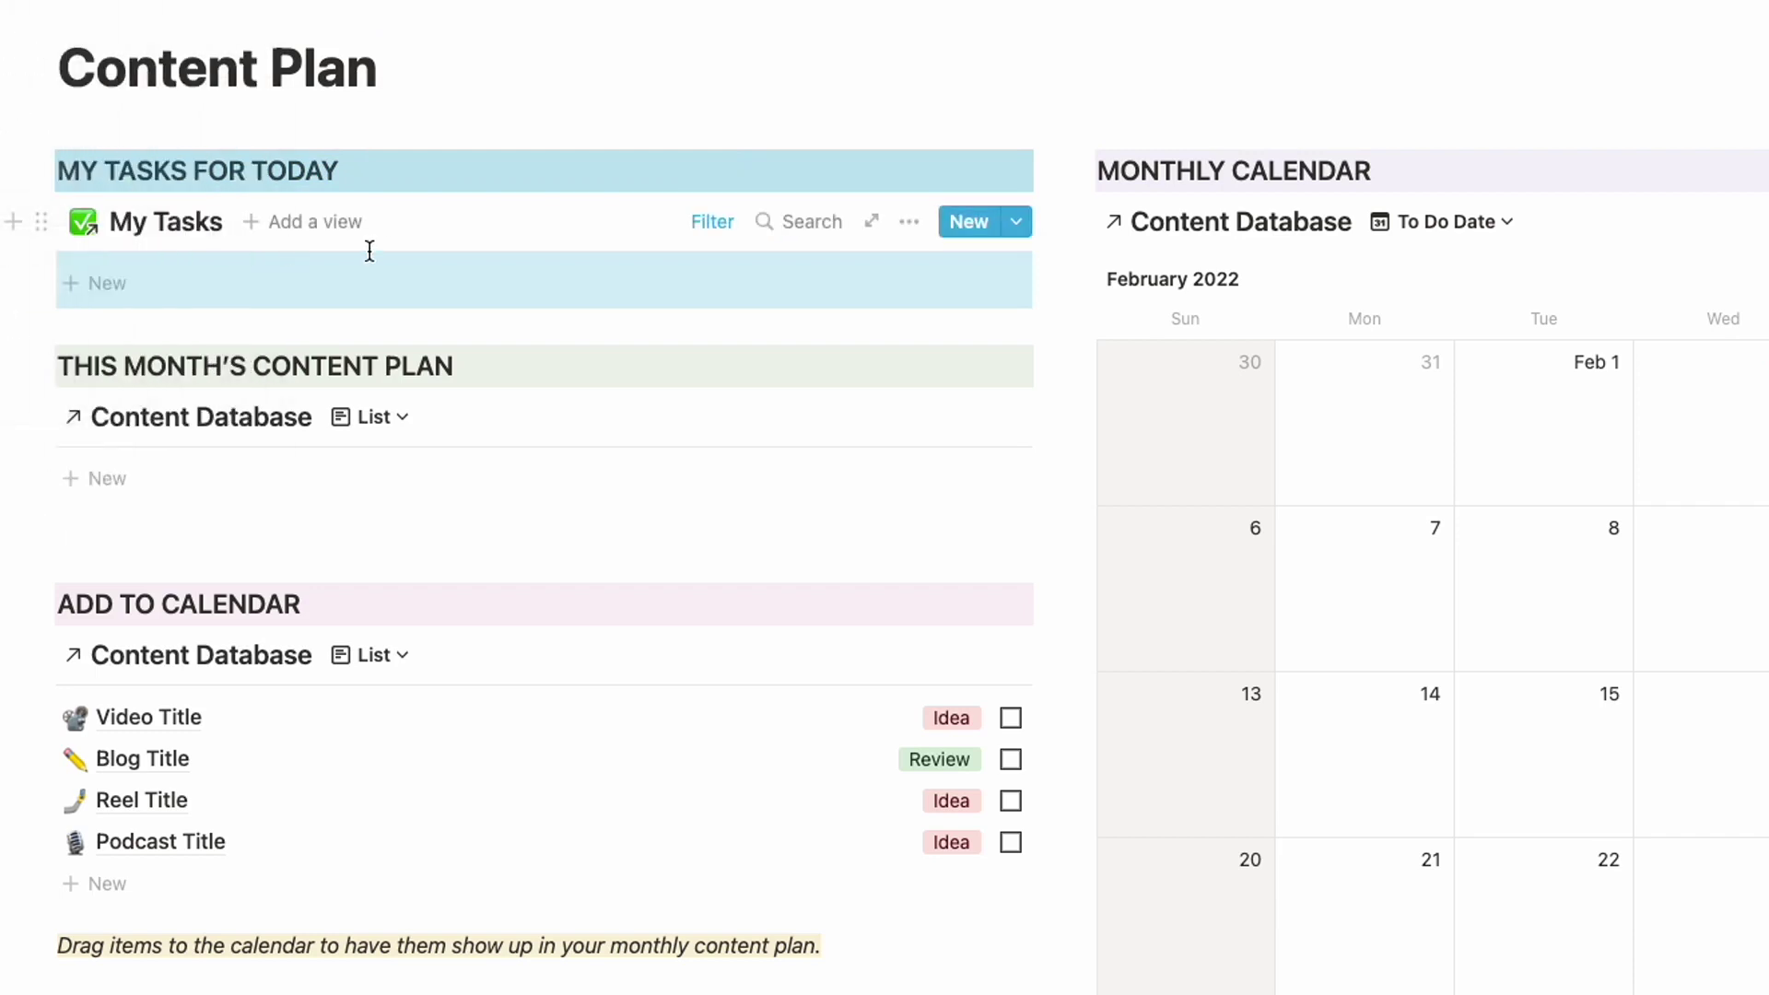
pyautogui.click(265, 320)
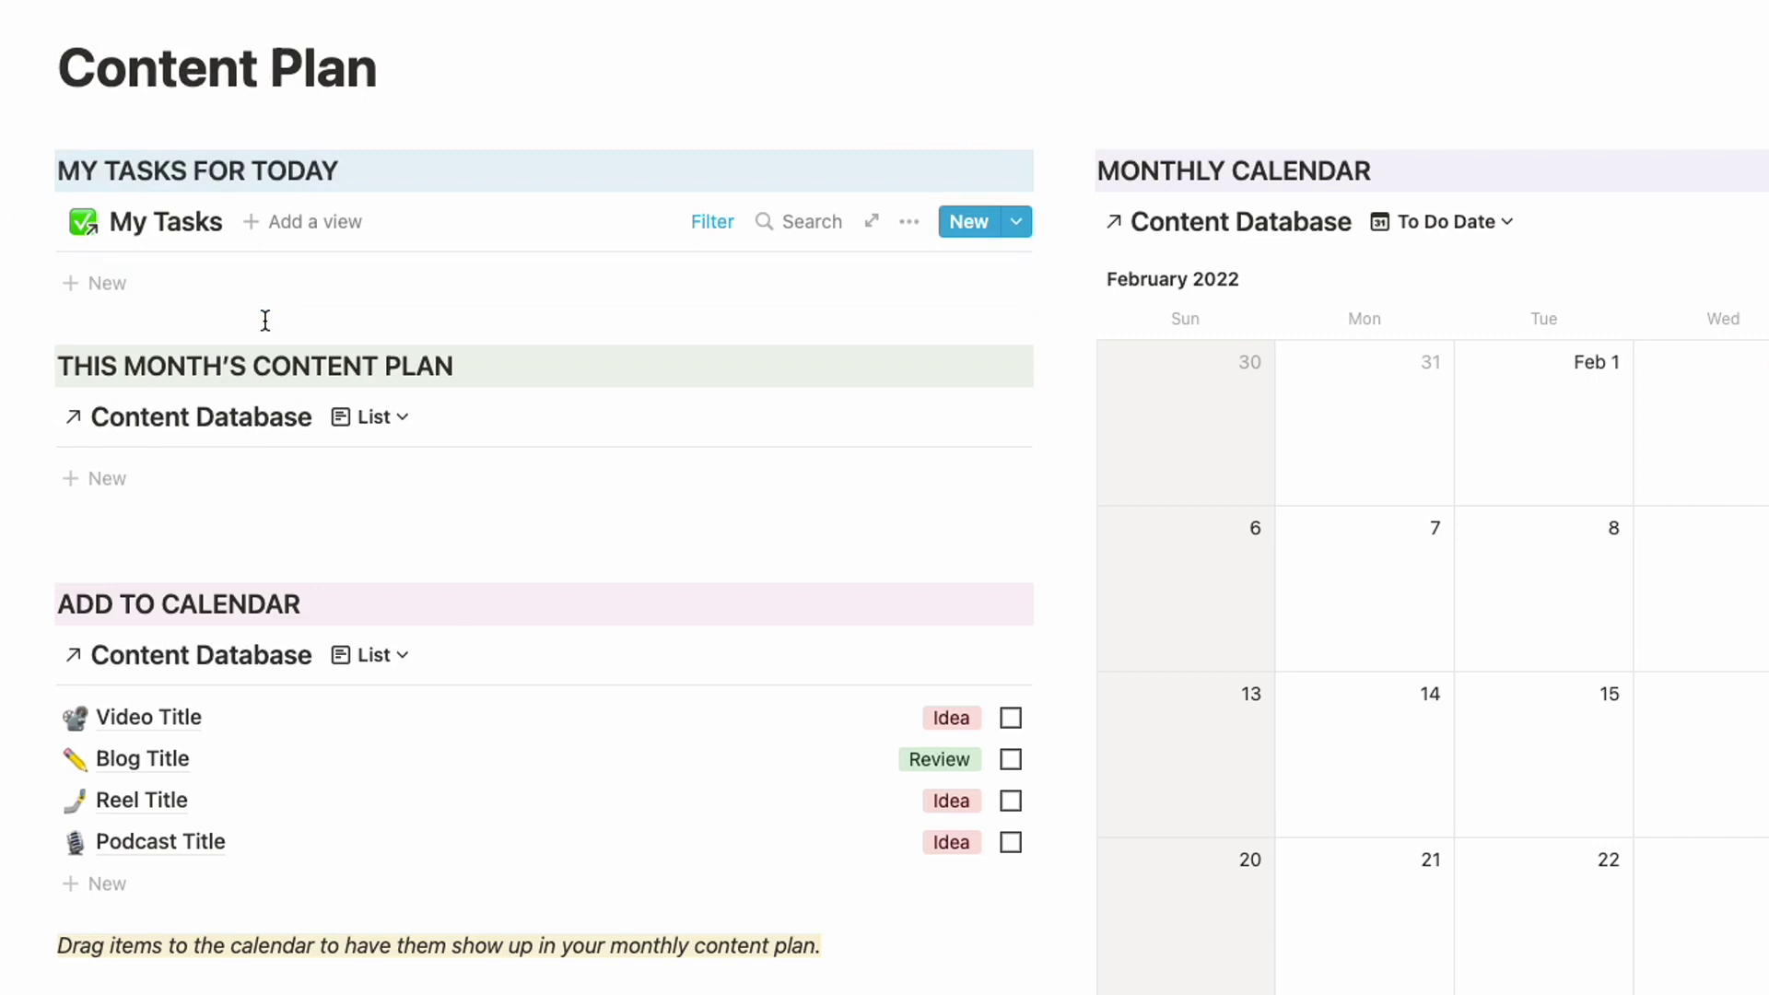
# Step: Insert blank space between the My Tasks list and the THIS MONTH'S CONTENT PLAN heading
pyautogui.moveTo(59, 369); pyautogui.dragTo(79, 372)
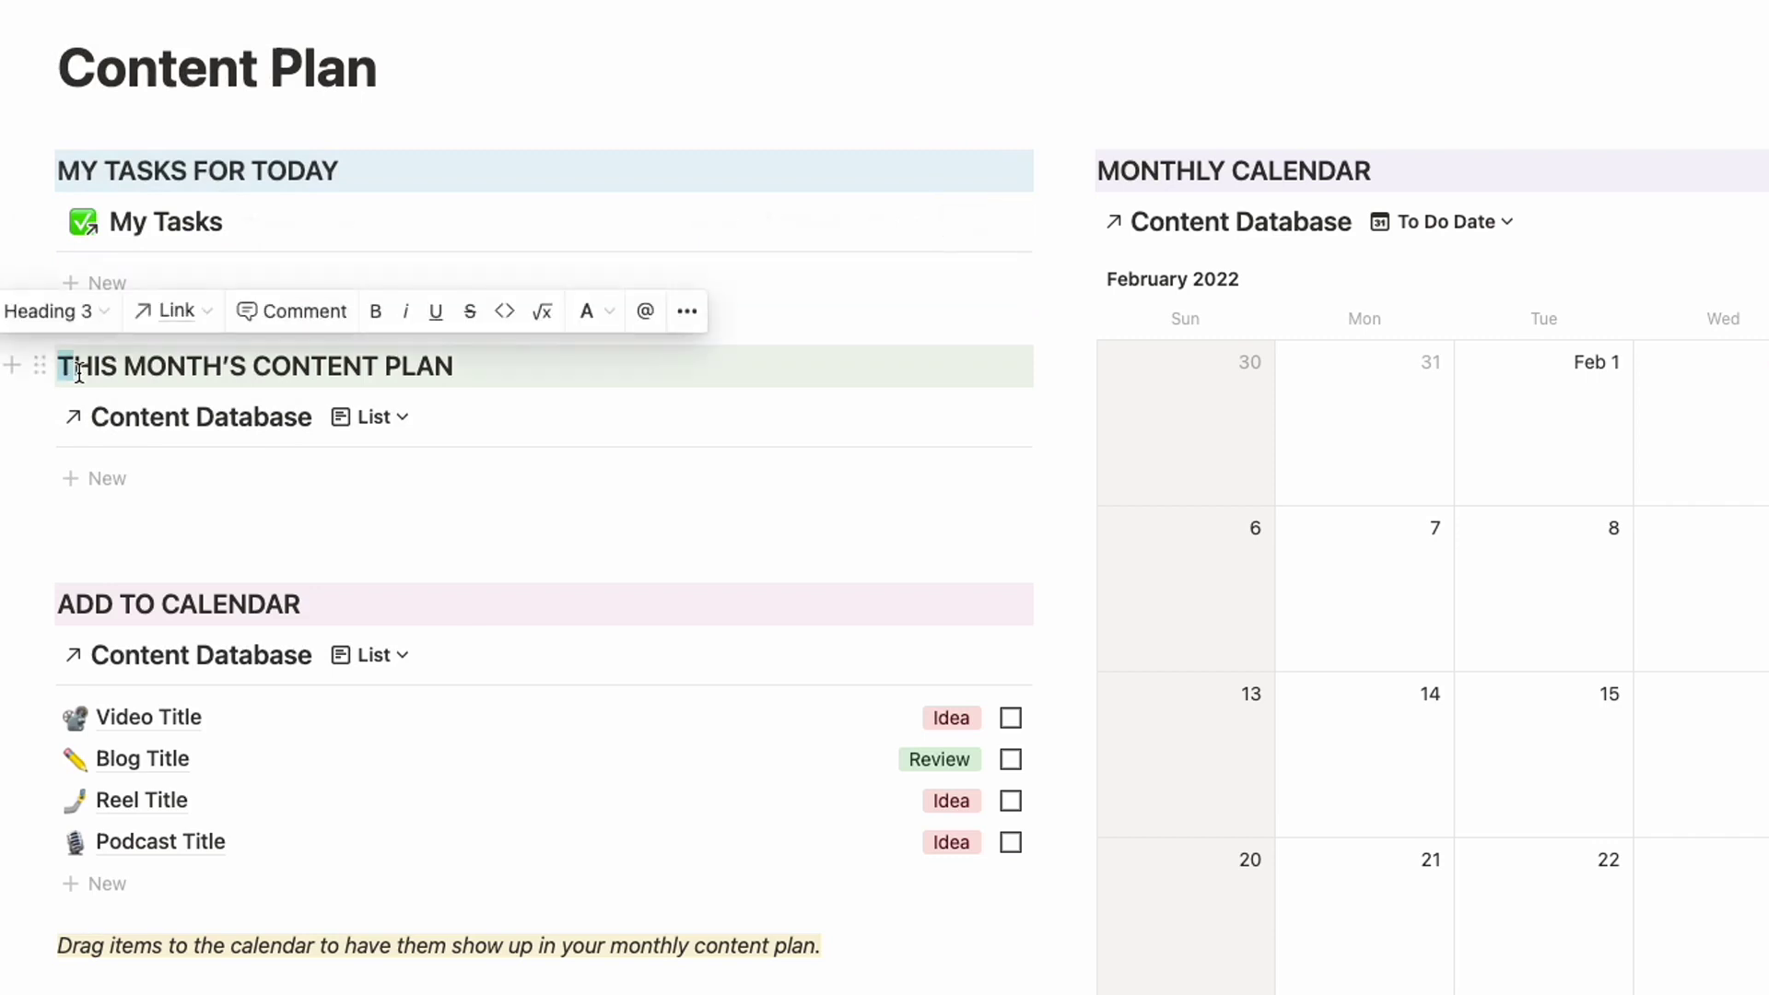
pyautogui.press('Left')
pyautogui.press('Return')
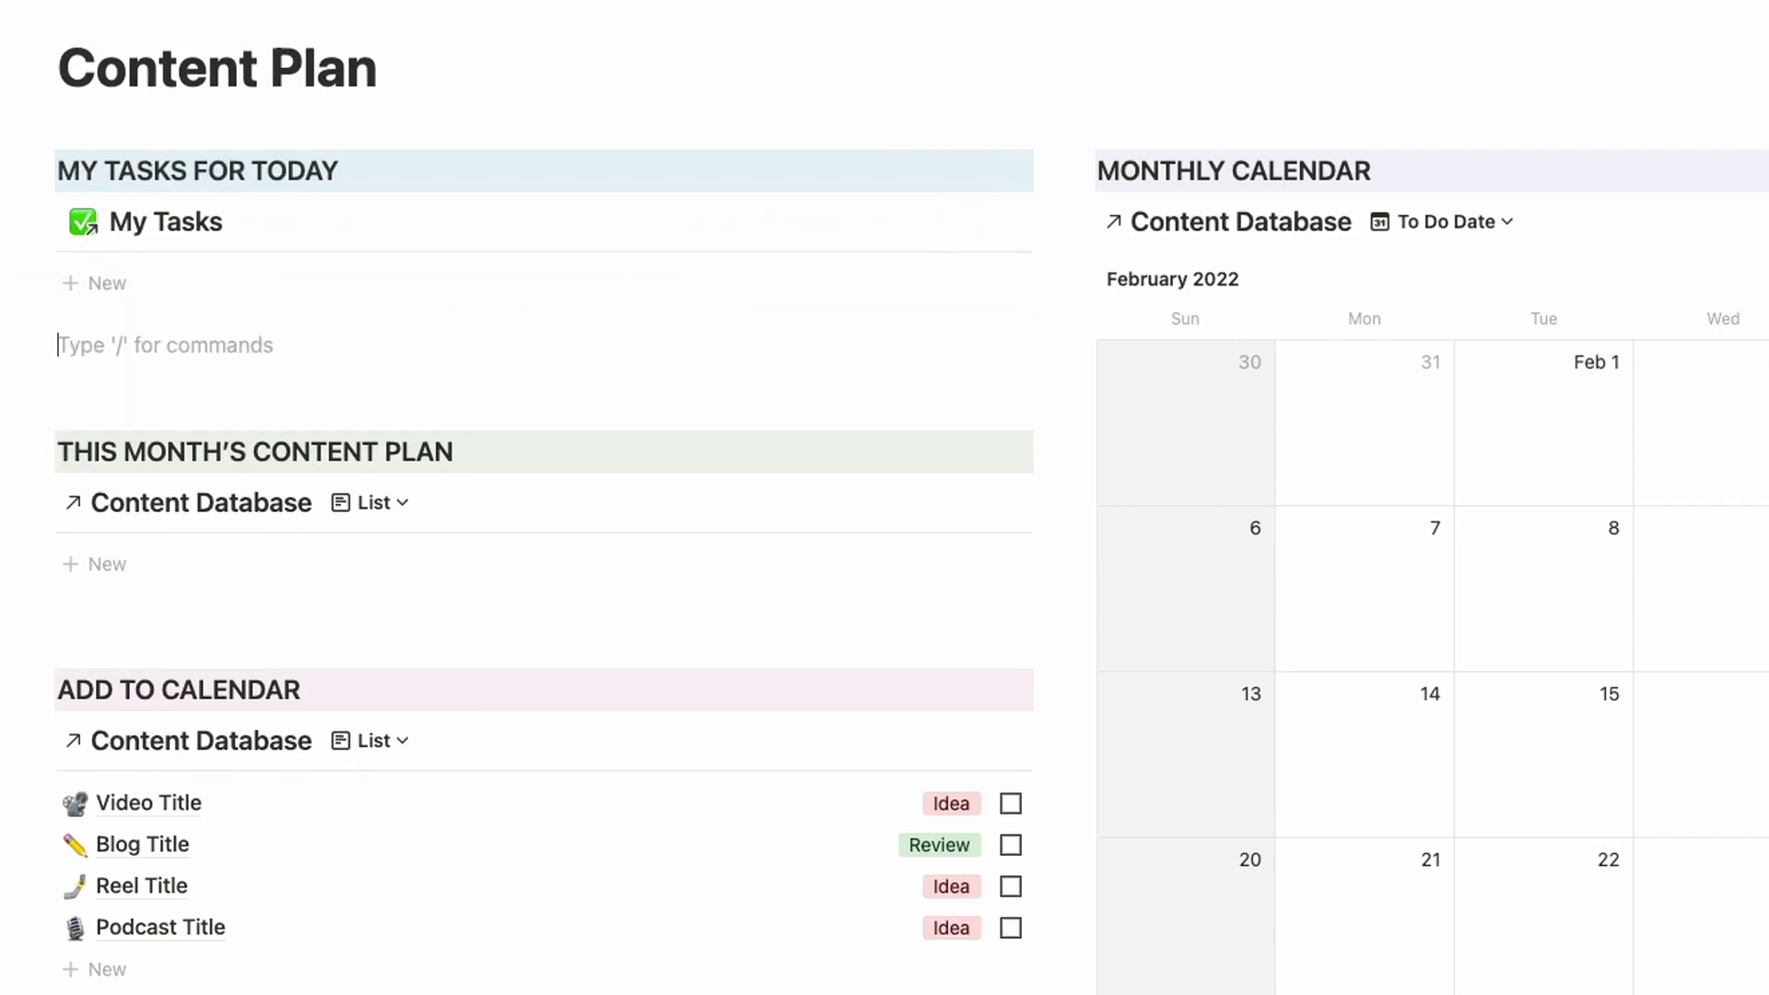
# Step: Paste a copy of the MY TASKS FOR TODAY section below the original and rename the copy's heading "ALL MY TASKS"
pyautogui.press('super+v')
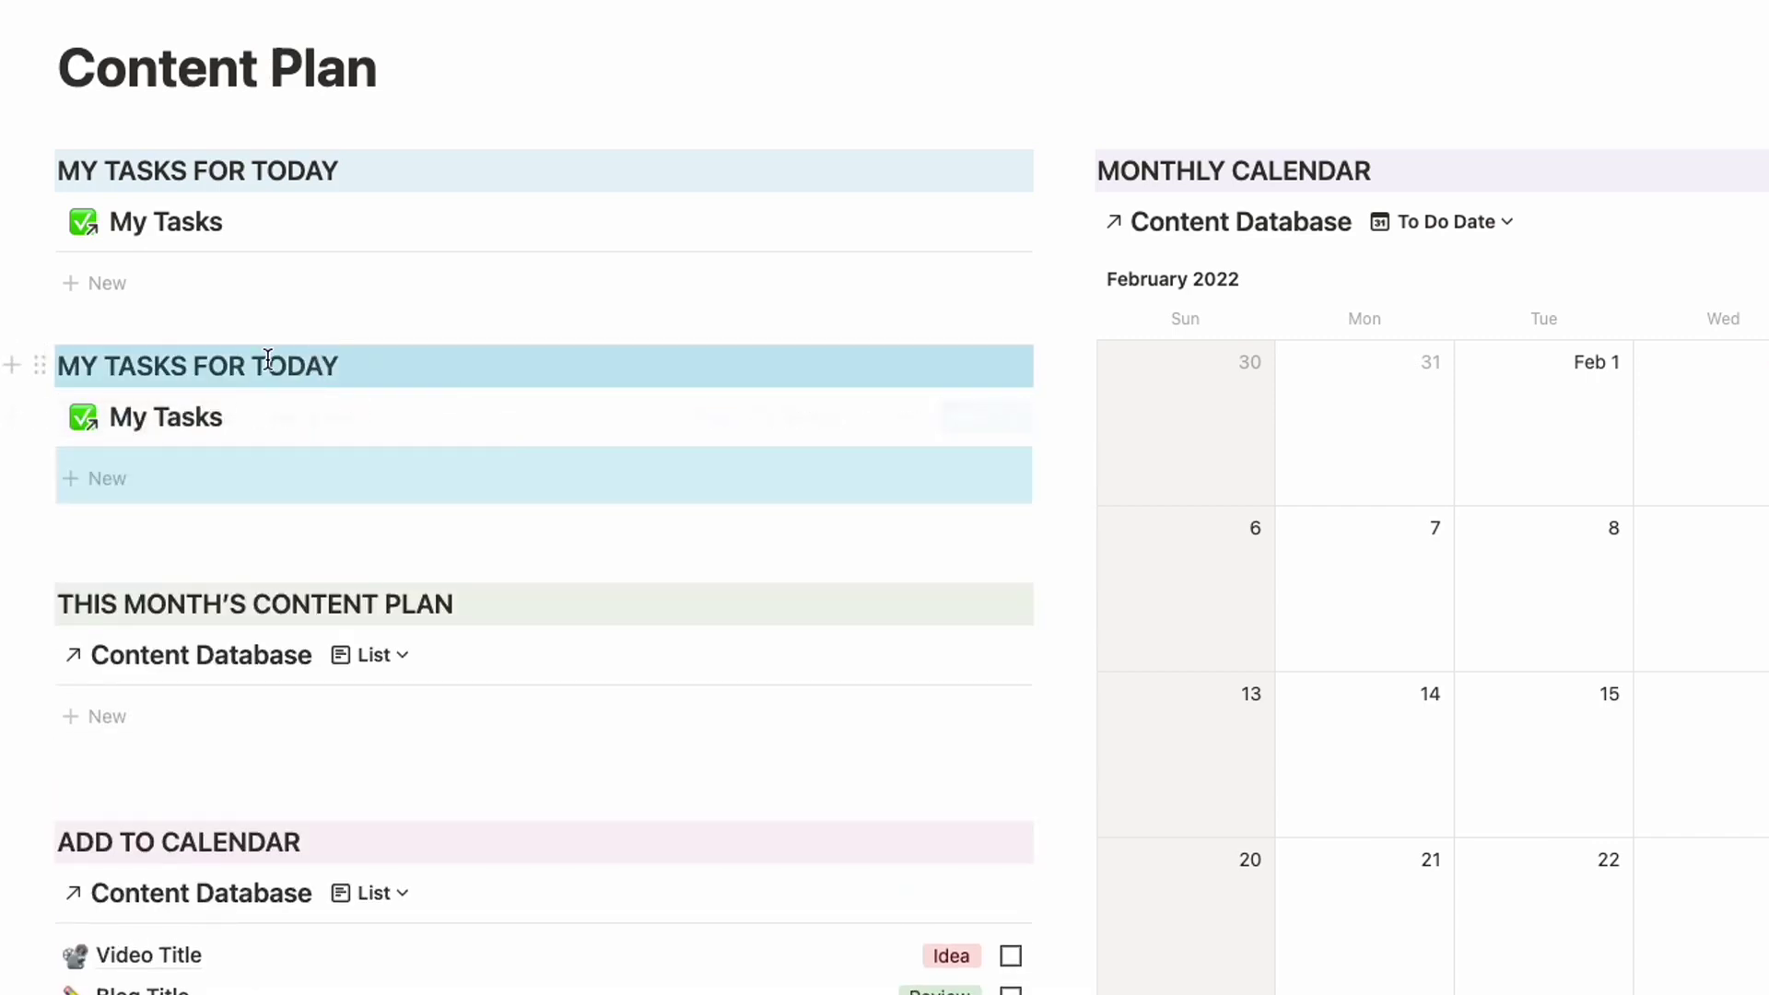
pyautogui.tripleClick(259, 361)
pyautogui.click(261, 368)
pyautogui.moveTo(341, 365); pyautogui.dragTo(58, 366)
pyautogui.write('M')
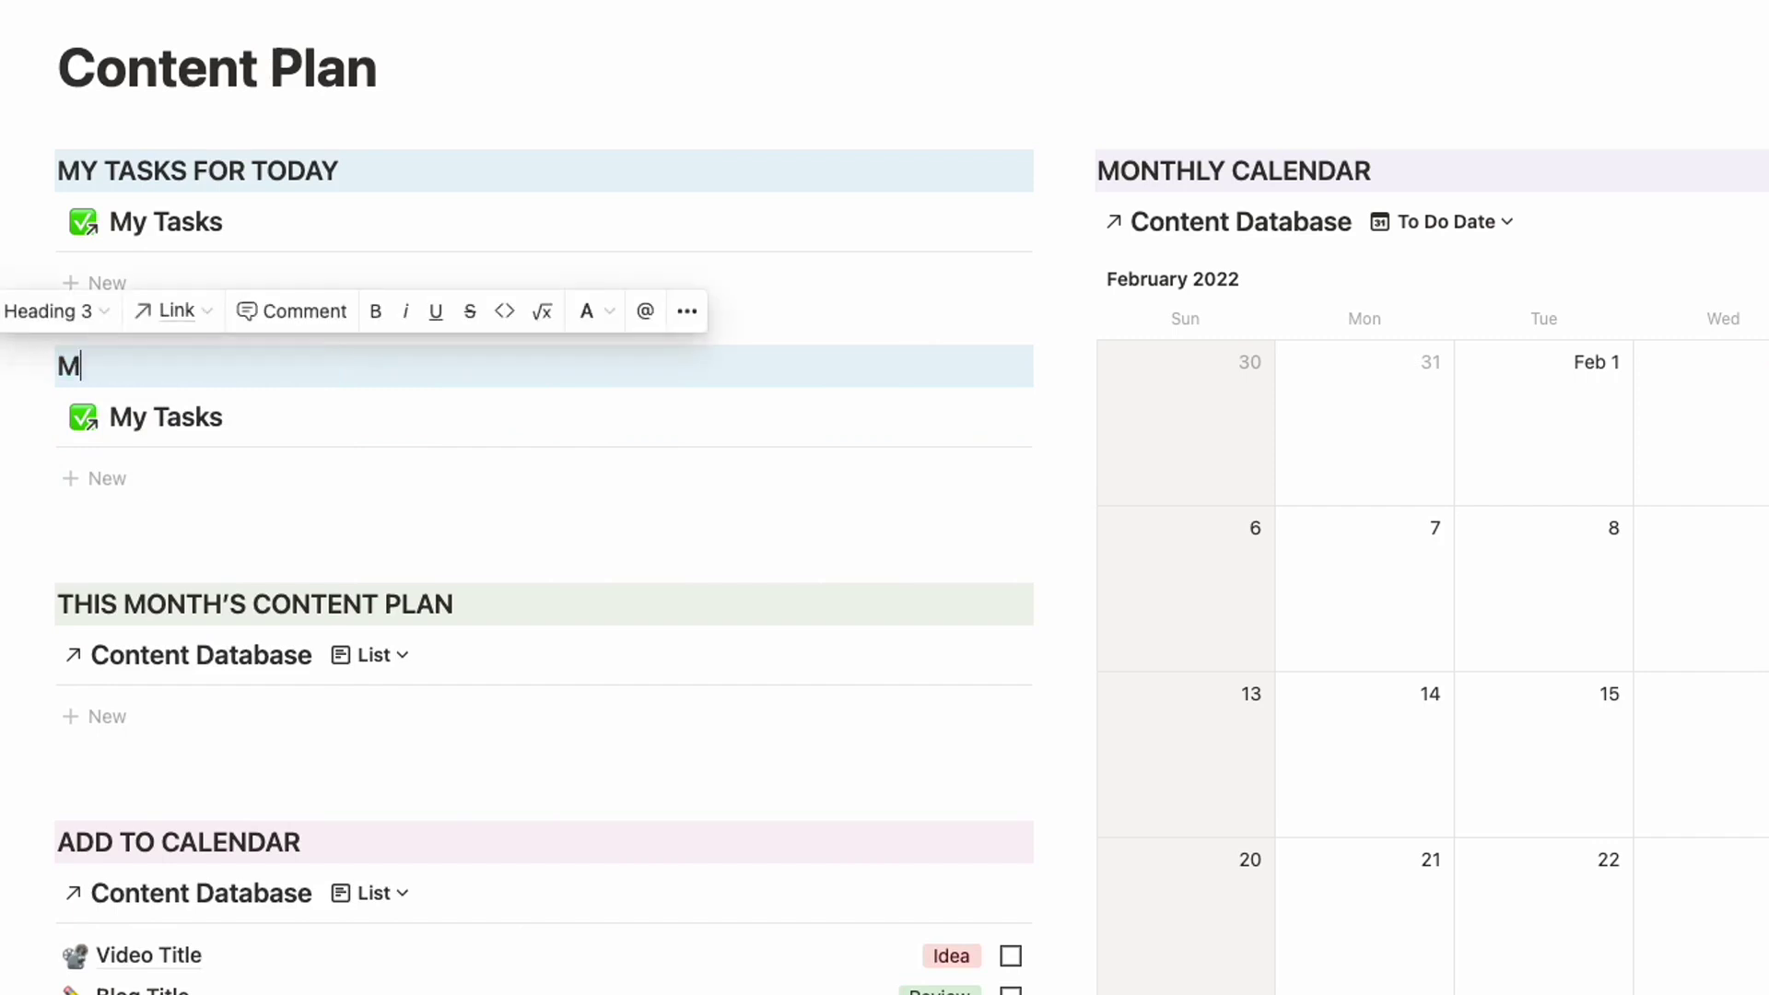
pyautogui.write('y')
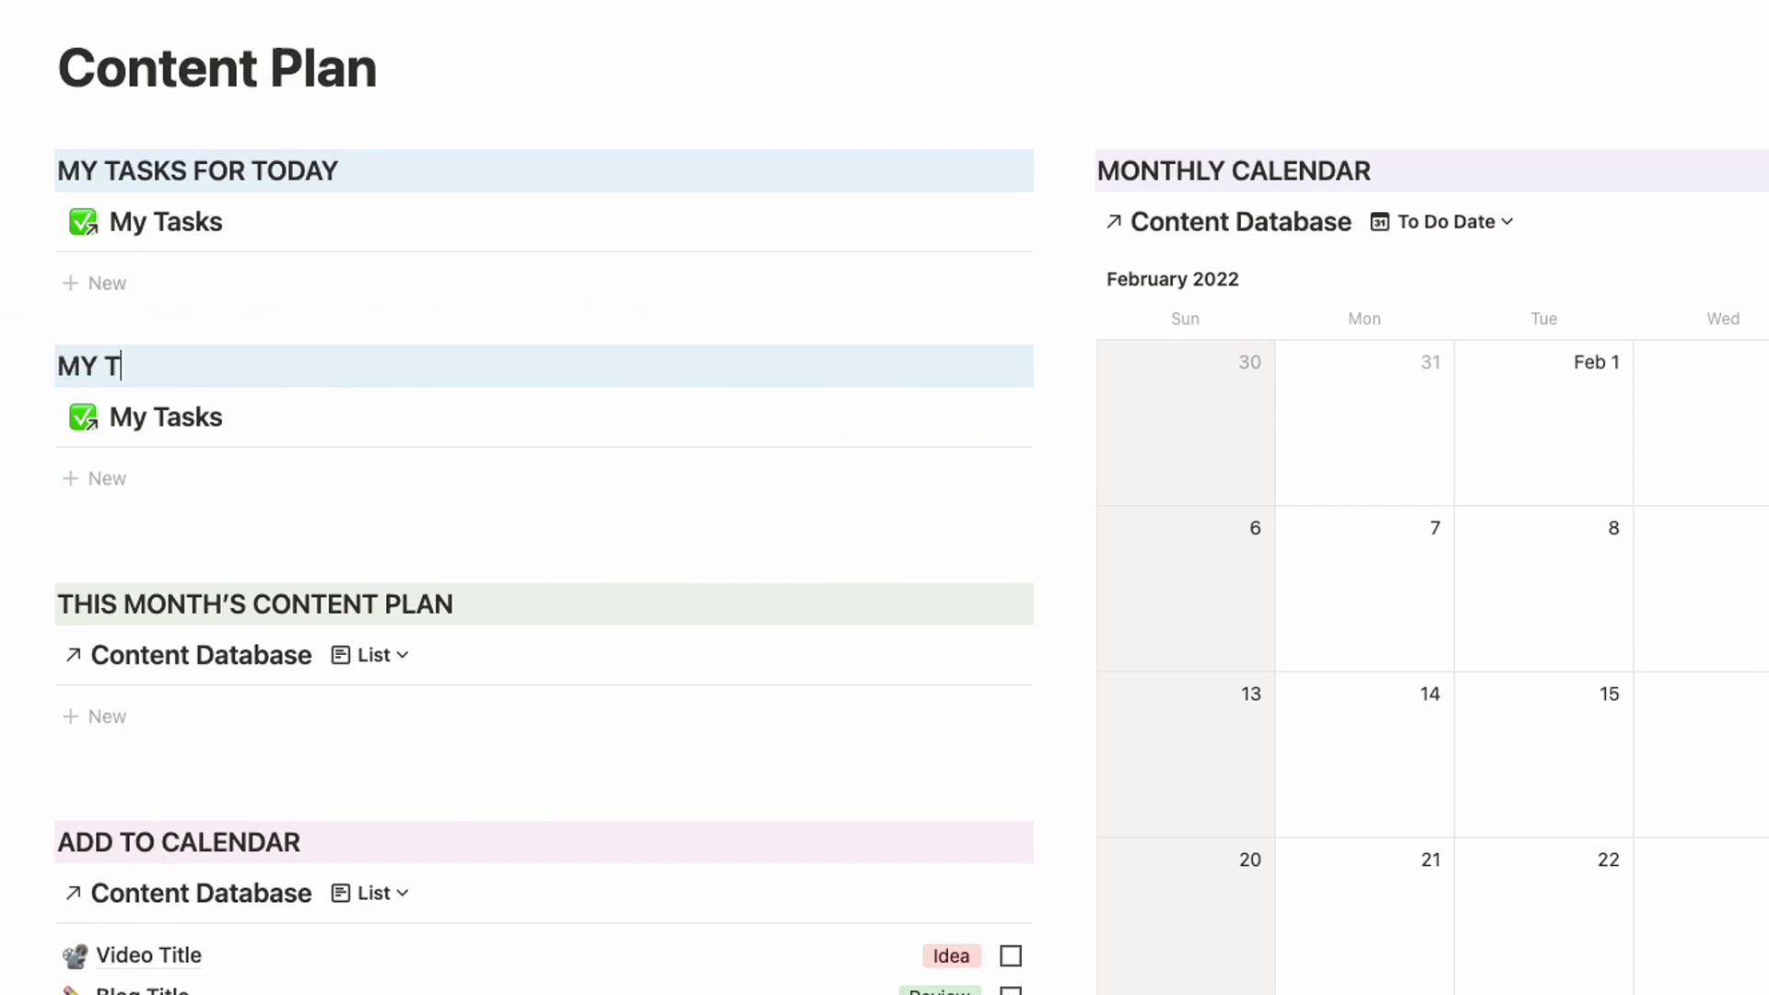
pyautogui.write('L MY')
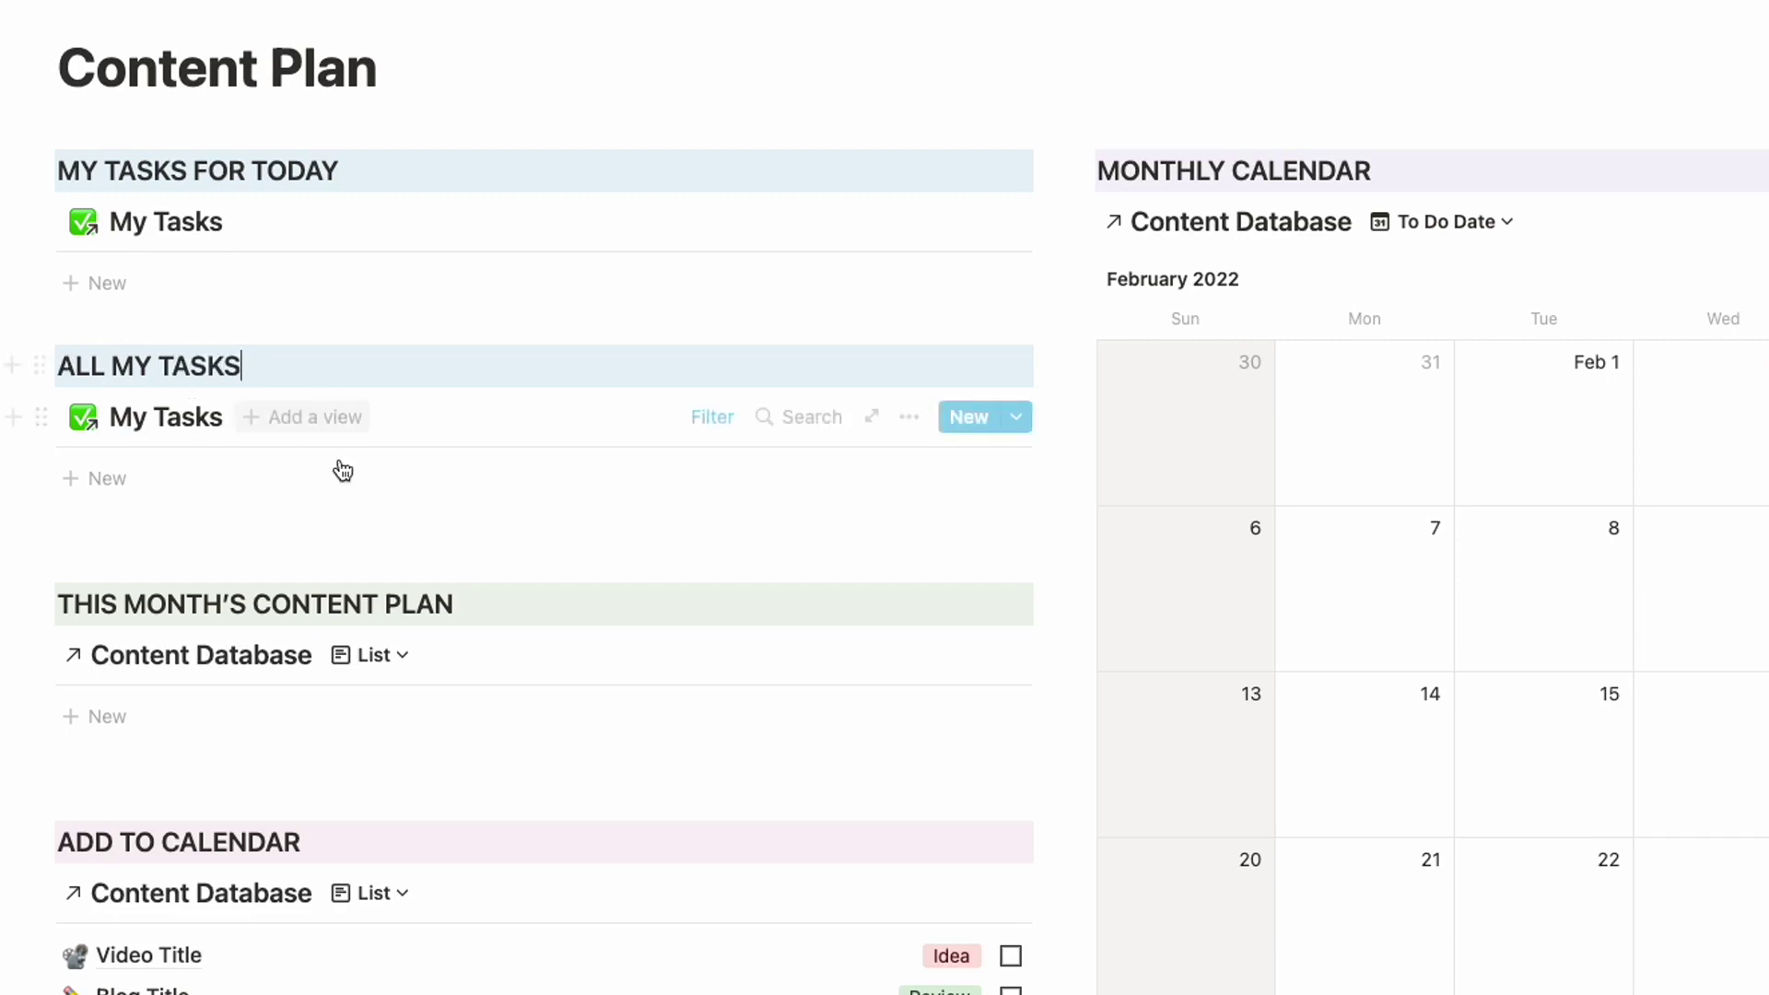
# Step: Change the Timeline filter of the ALL MY TASKS list to "Is not" TODAY
pyautogui.click(710, 416)
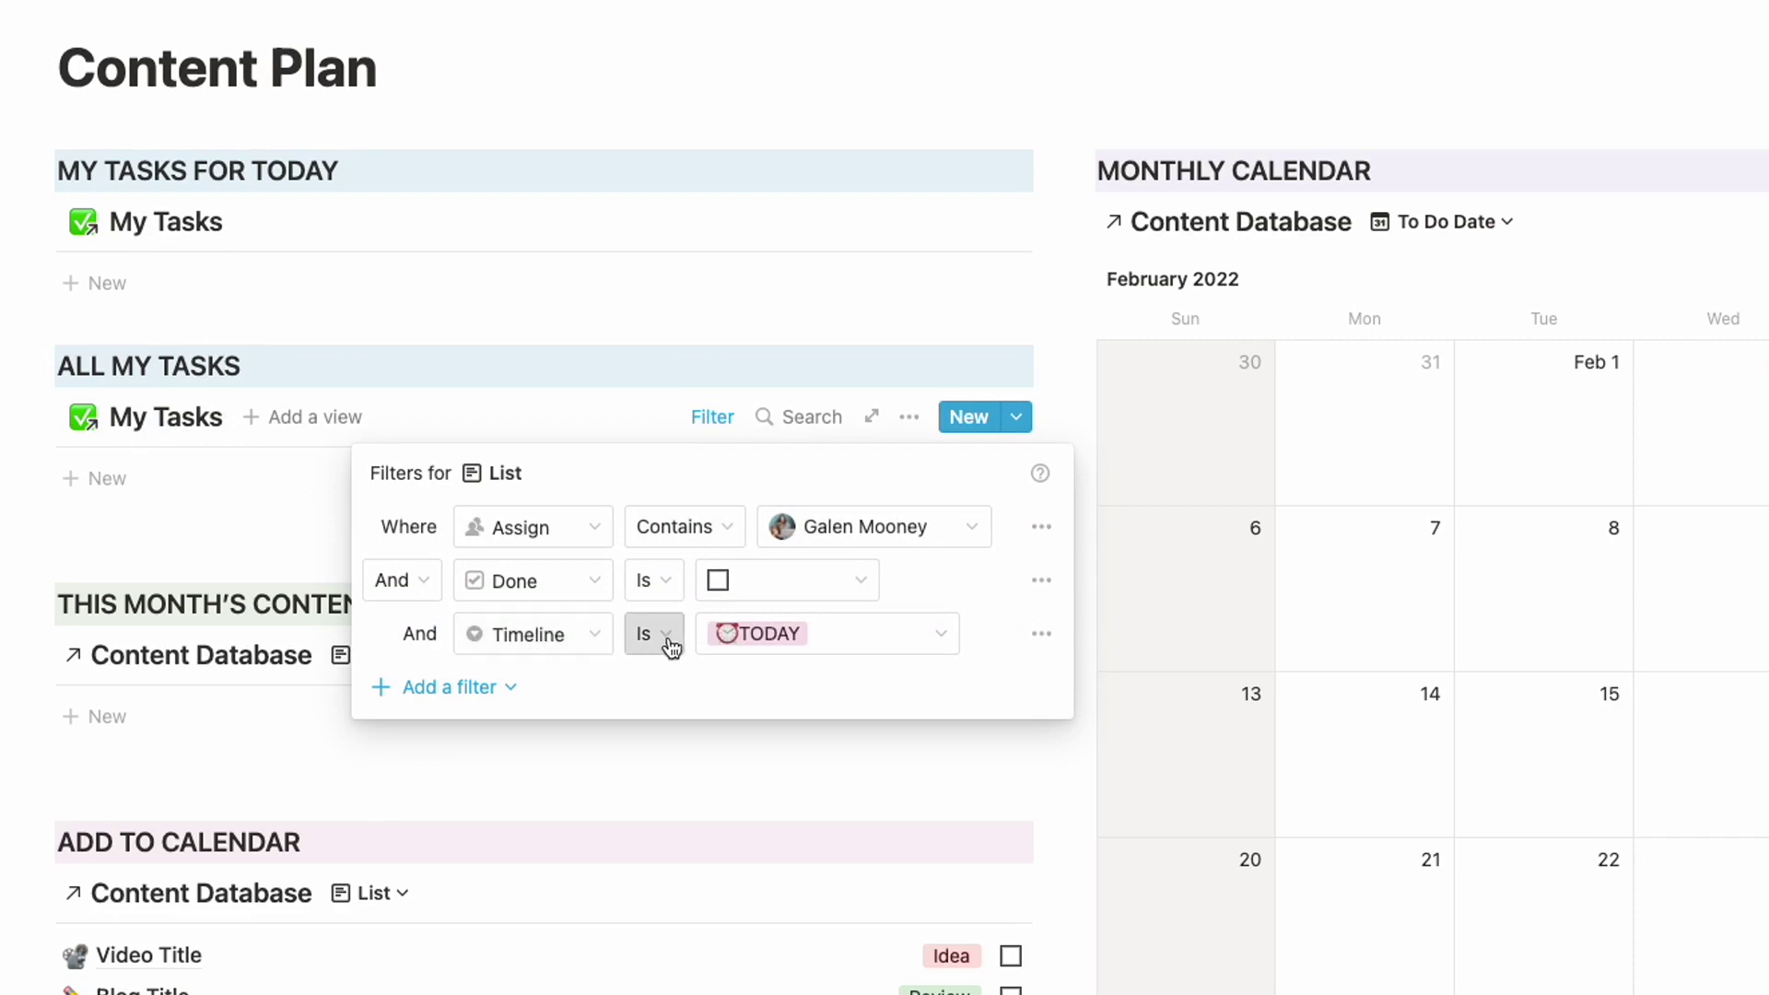
pyautogui.click(760, 636)
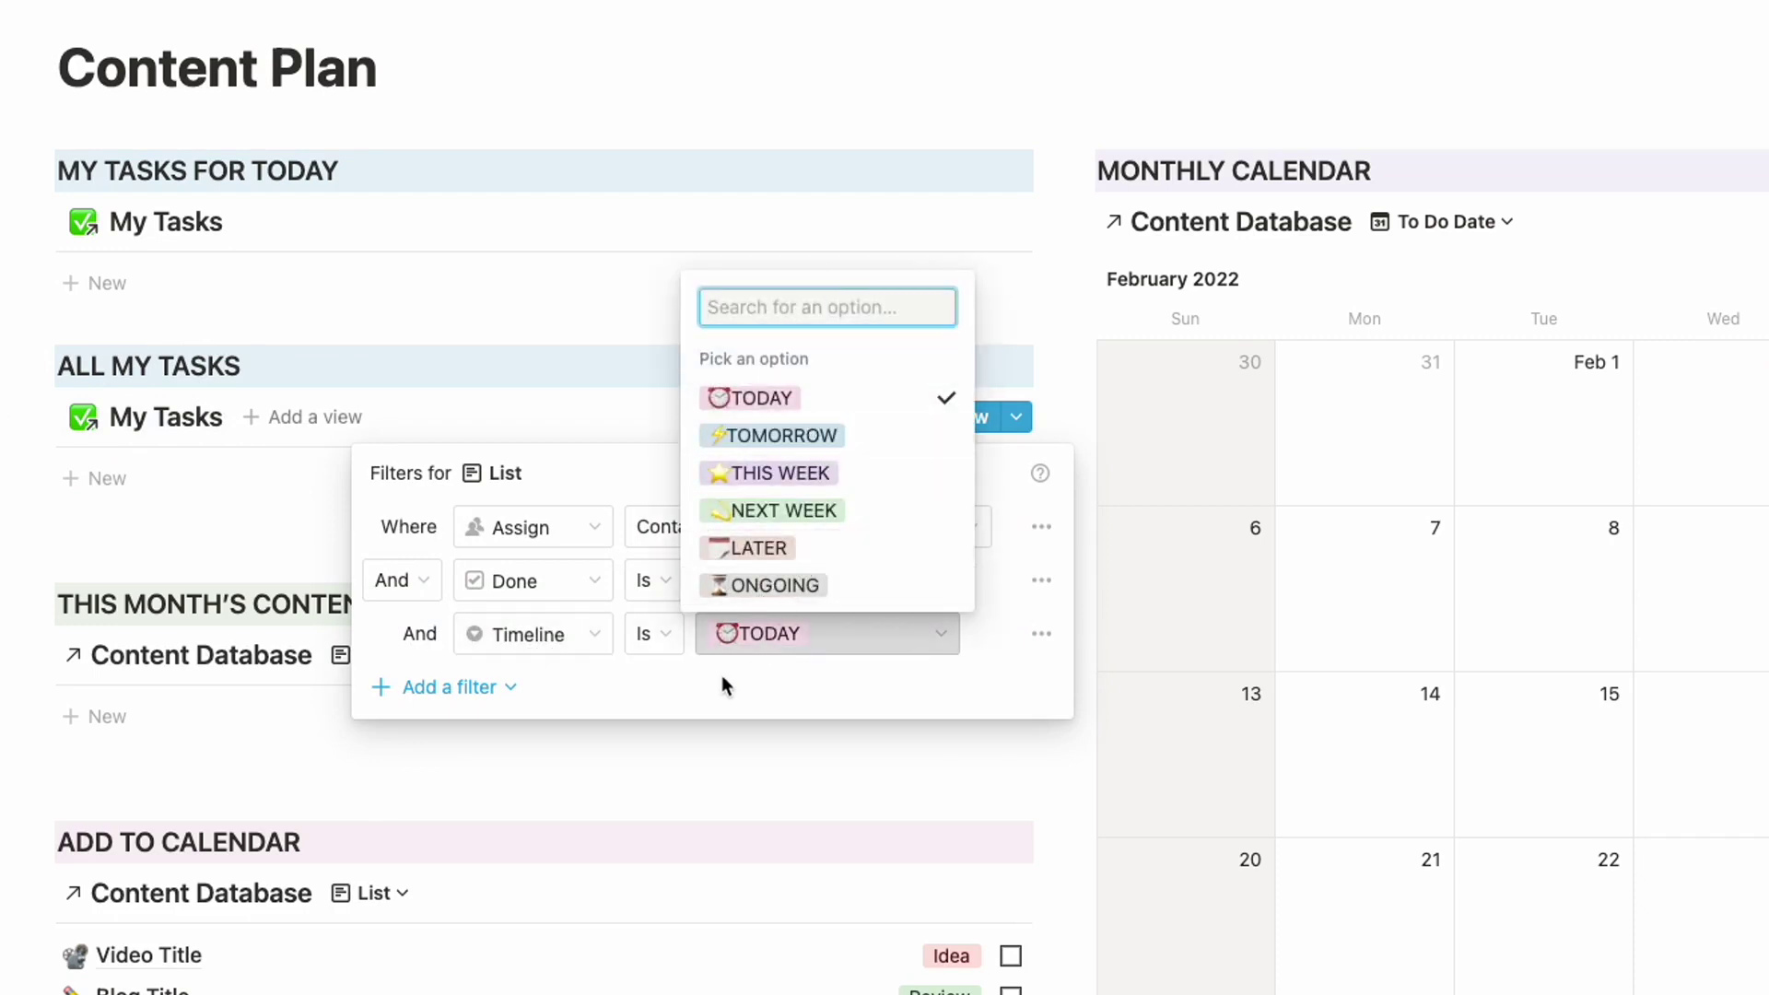
pyautogui.click(650, 638)
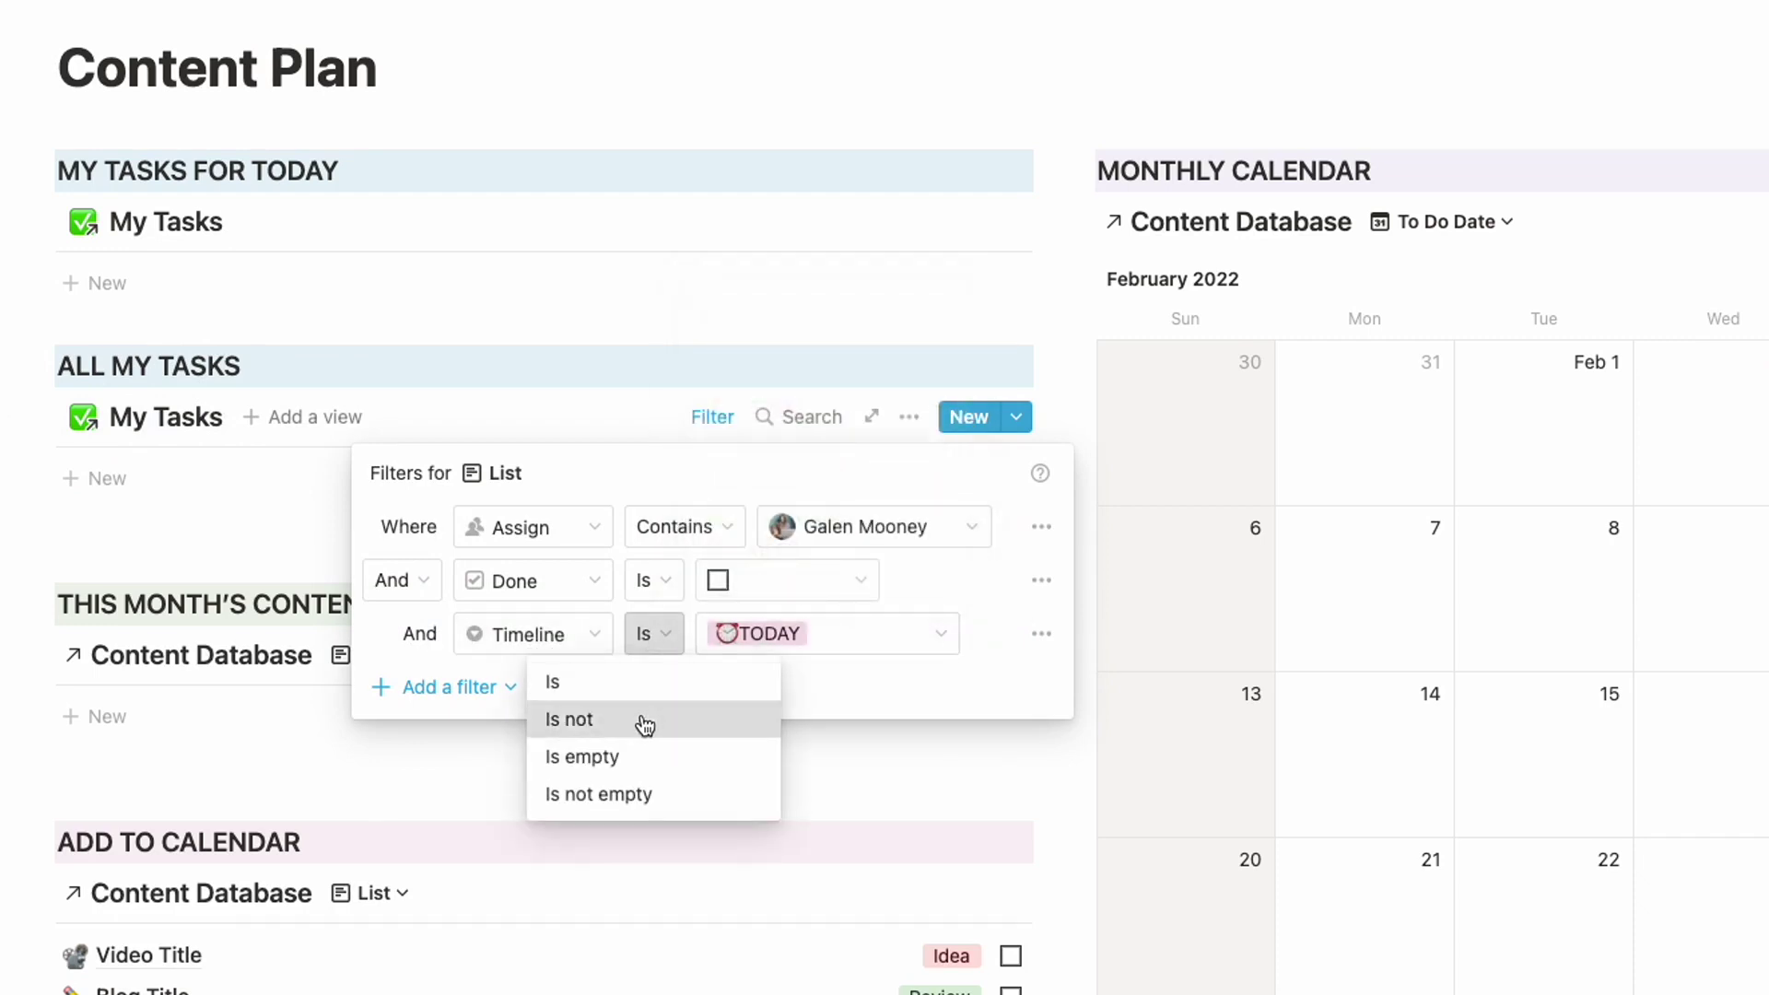
pyautogui.click(645, 719)
pyautogui.click(2, 373)
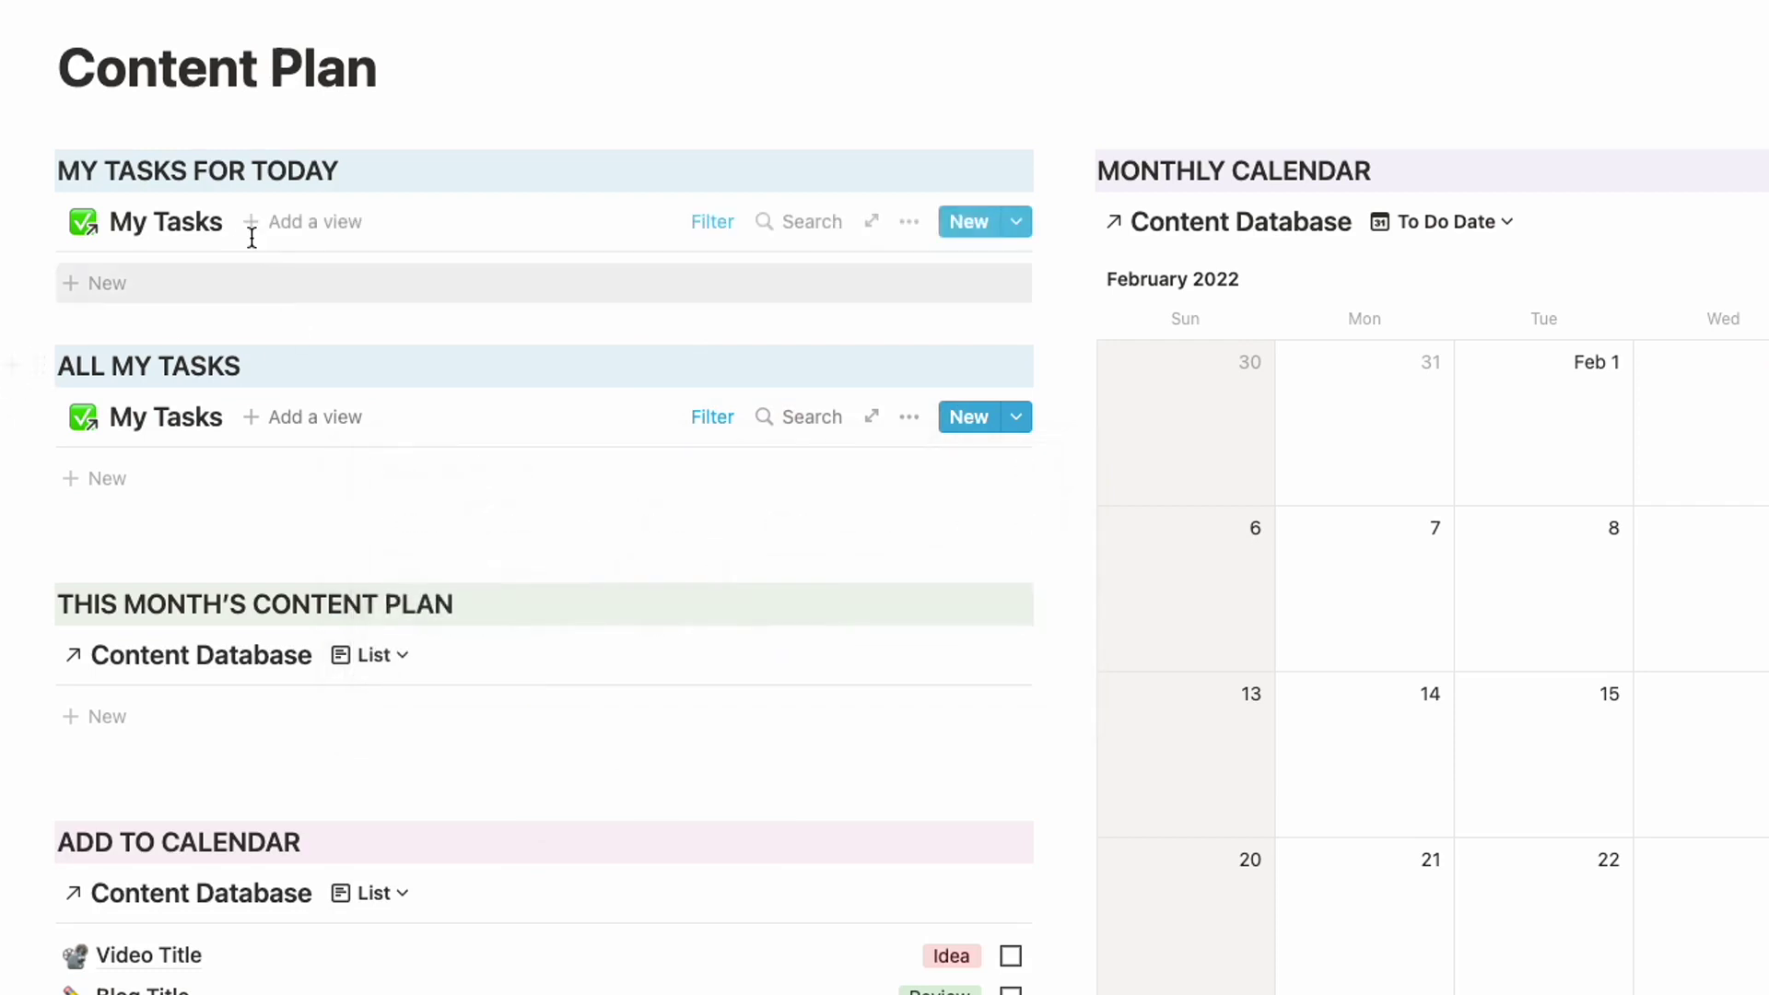
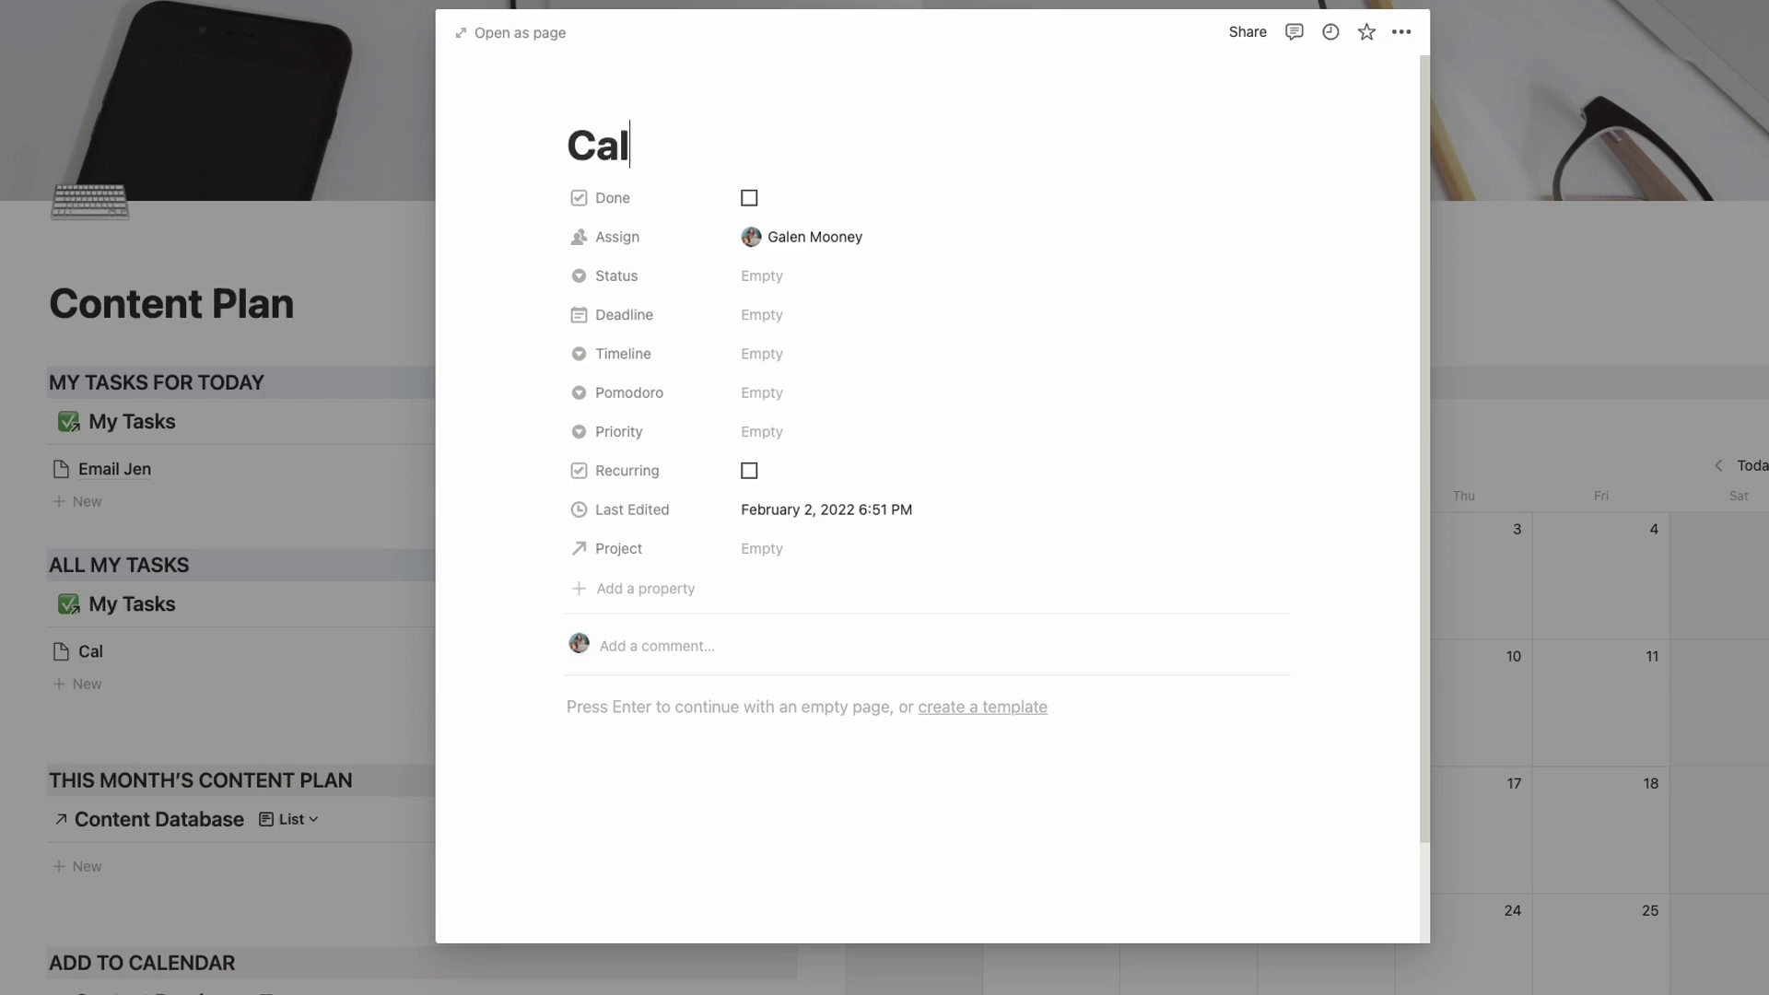
# Step: Finish titling the new phone call task in the ALL MY TASKS list and add another task titled "Send Proposal"
pyautogui.write('oe')
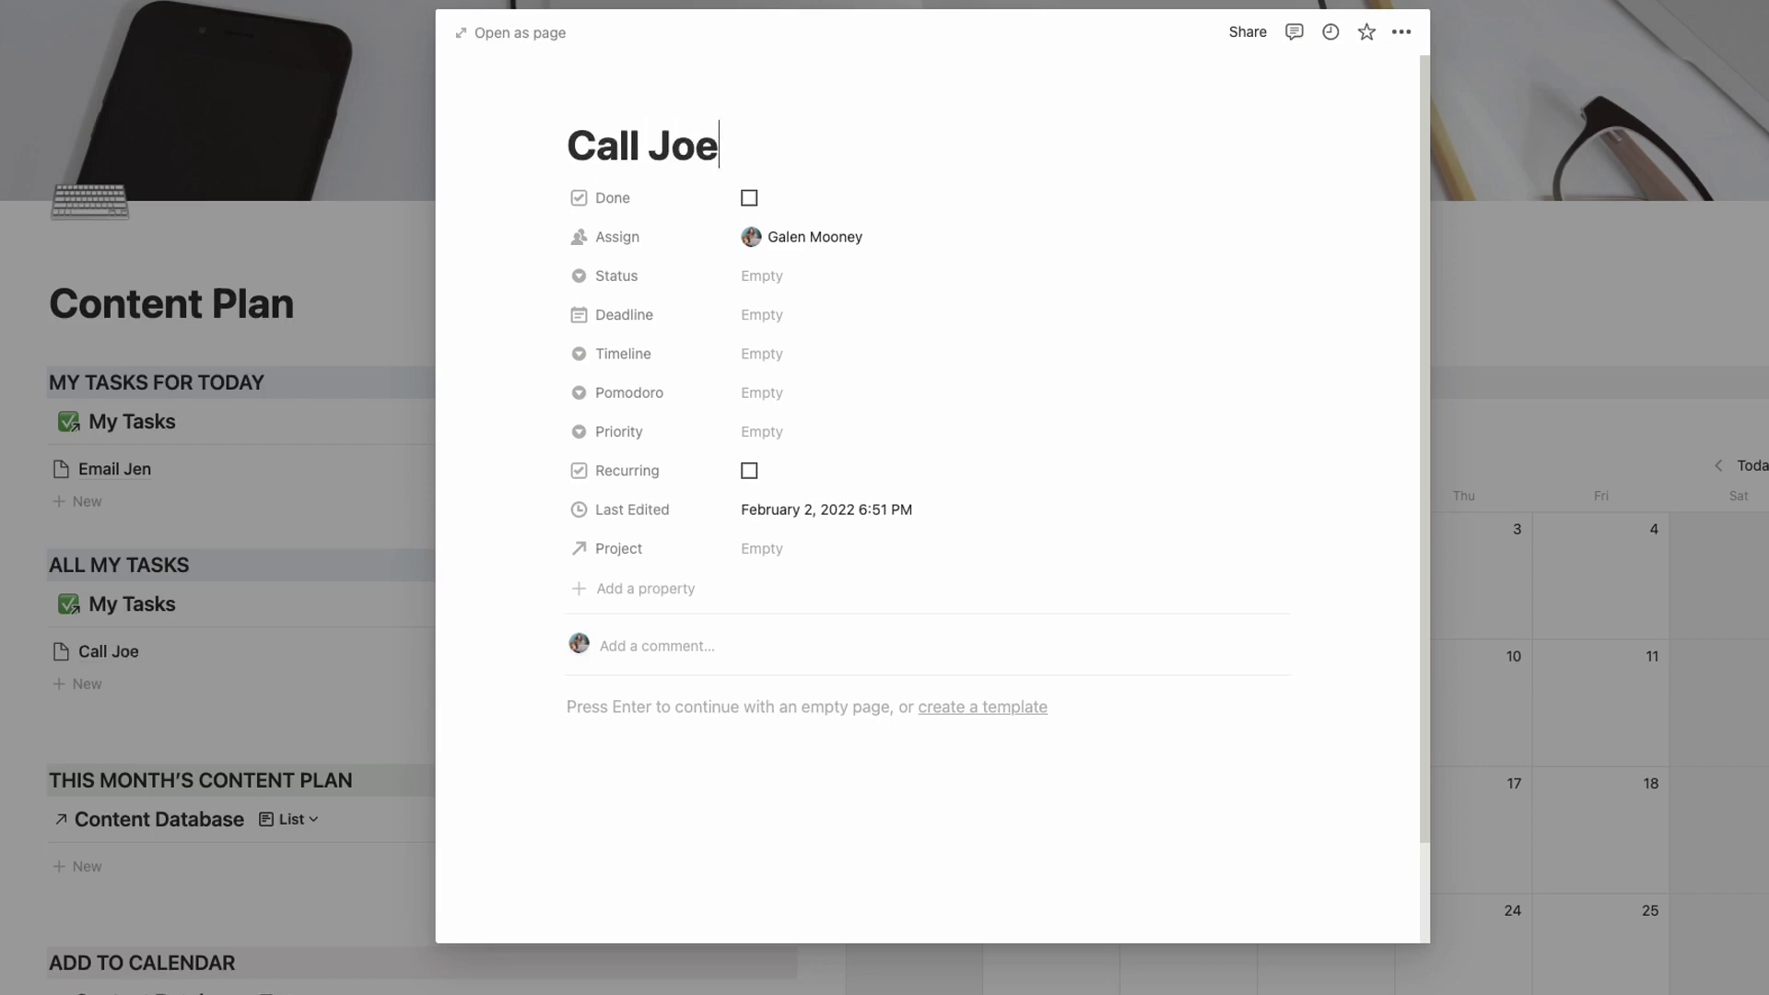
pyautogui.click(43, 737)
pyautogui.click(85, 683)
pyautogui.write('Sen')
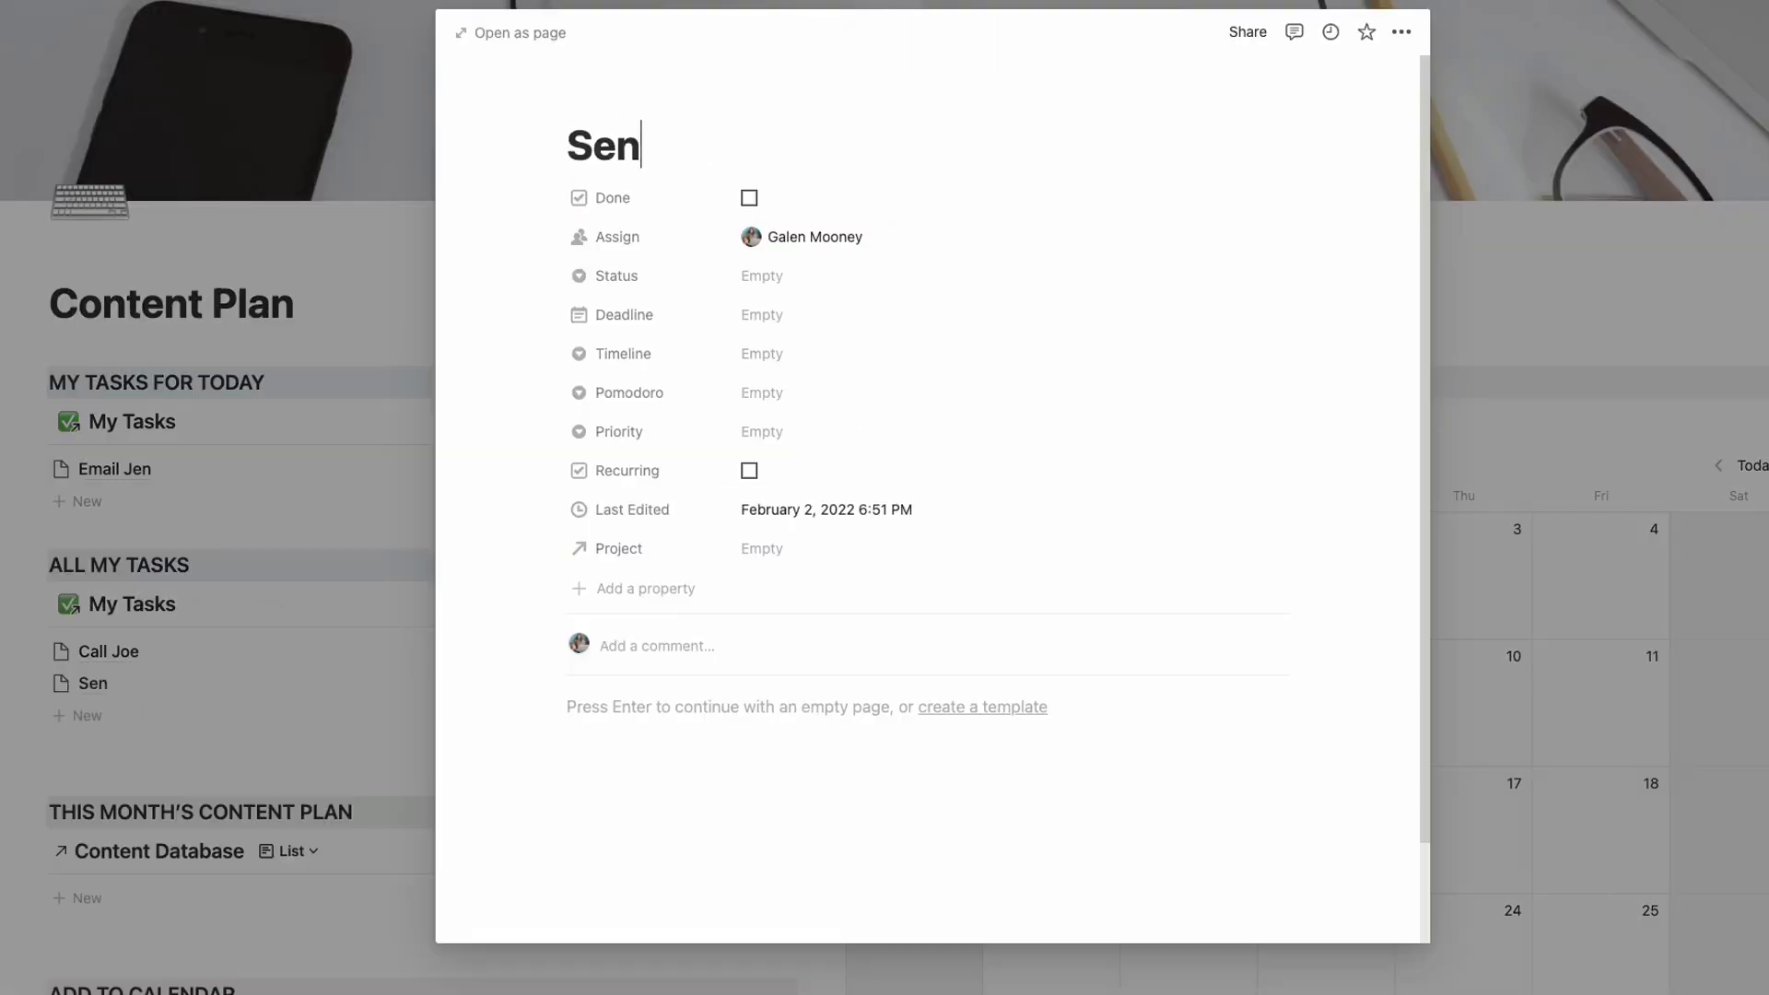
pyautogui.write('d Proposal')
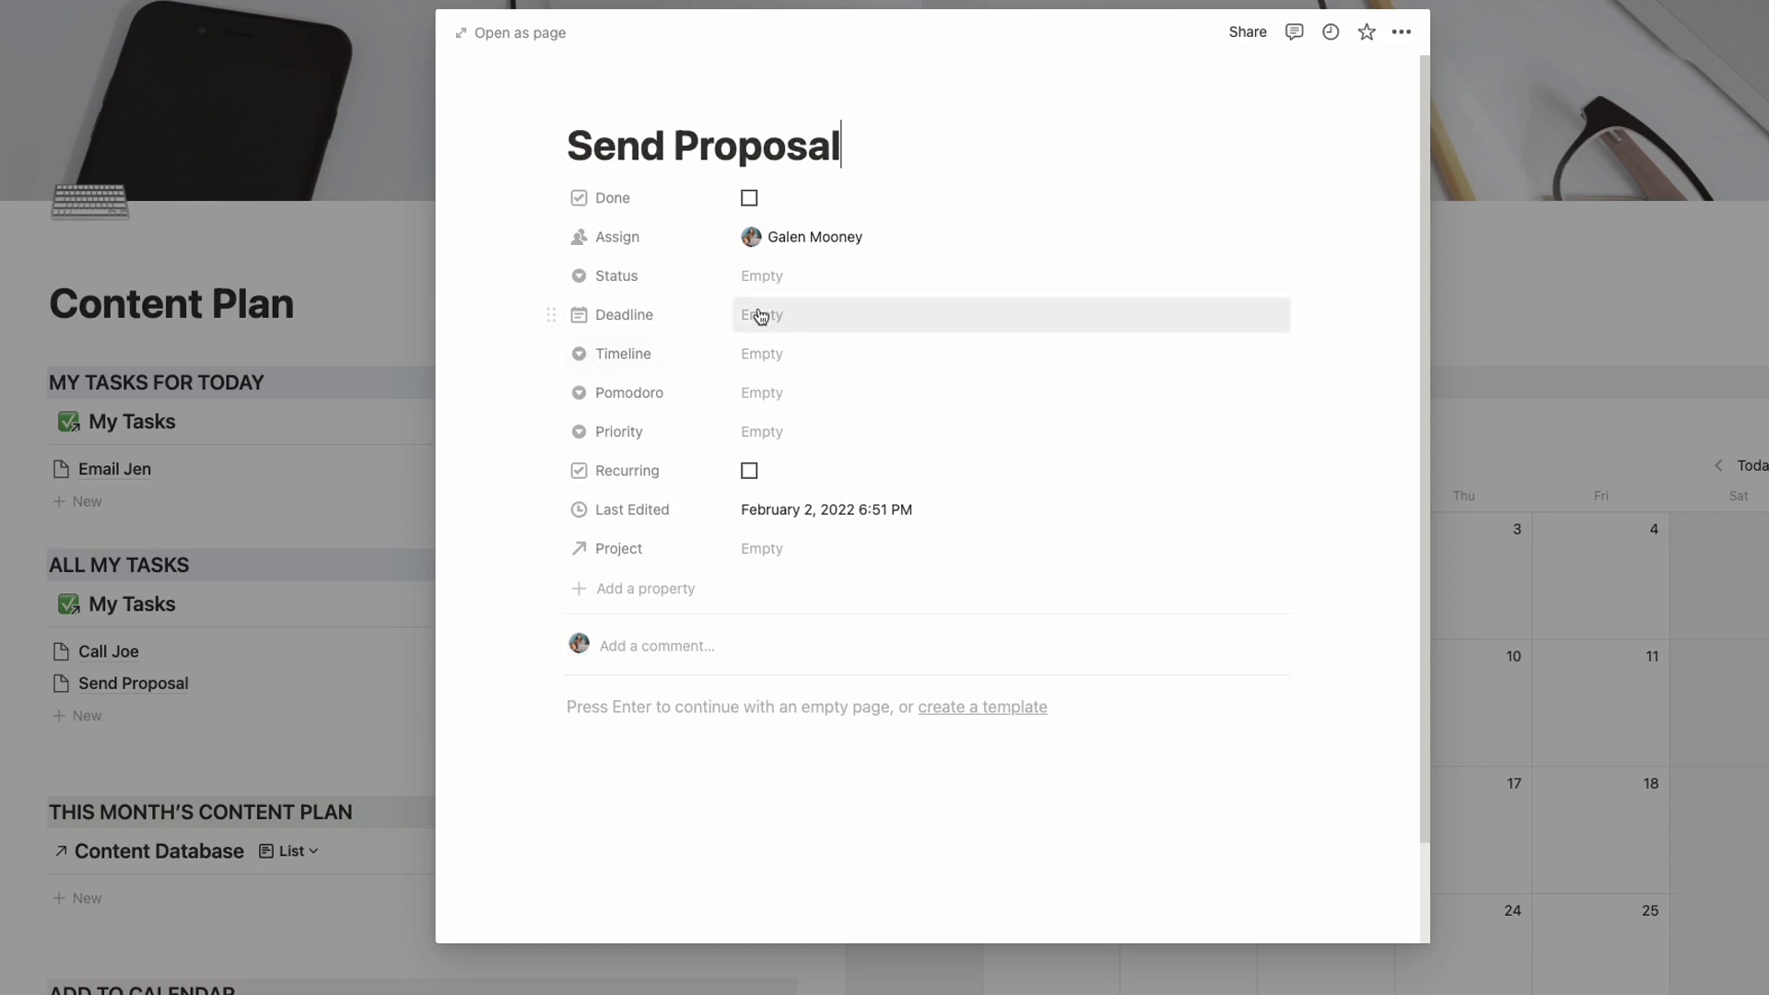
# Step: Set the Timeline property of both the Send Proposal task and the phone call task to THIS WEEK
pyautogui.click(762, 354)
pyautogui.click(827, 477)
pyautogui.click(161, 573)
pyautogui.click(104, 663)
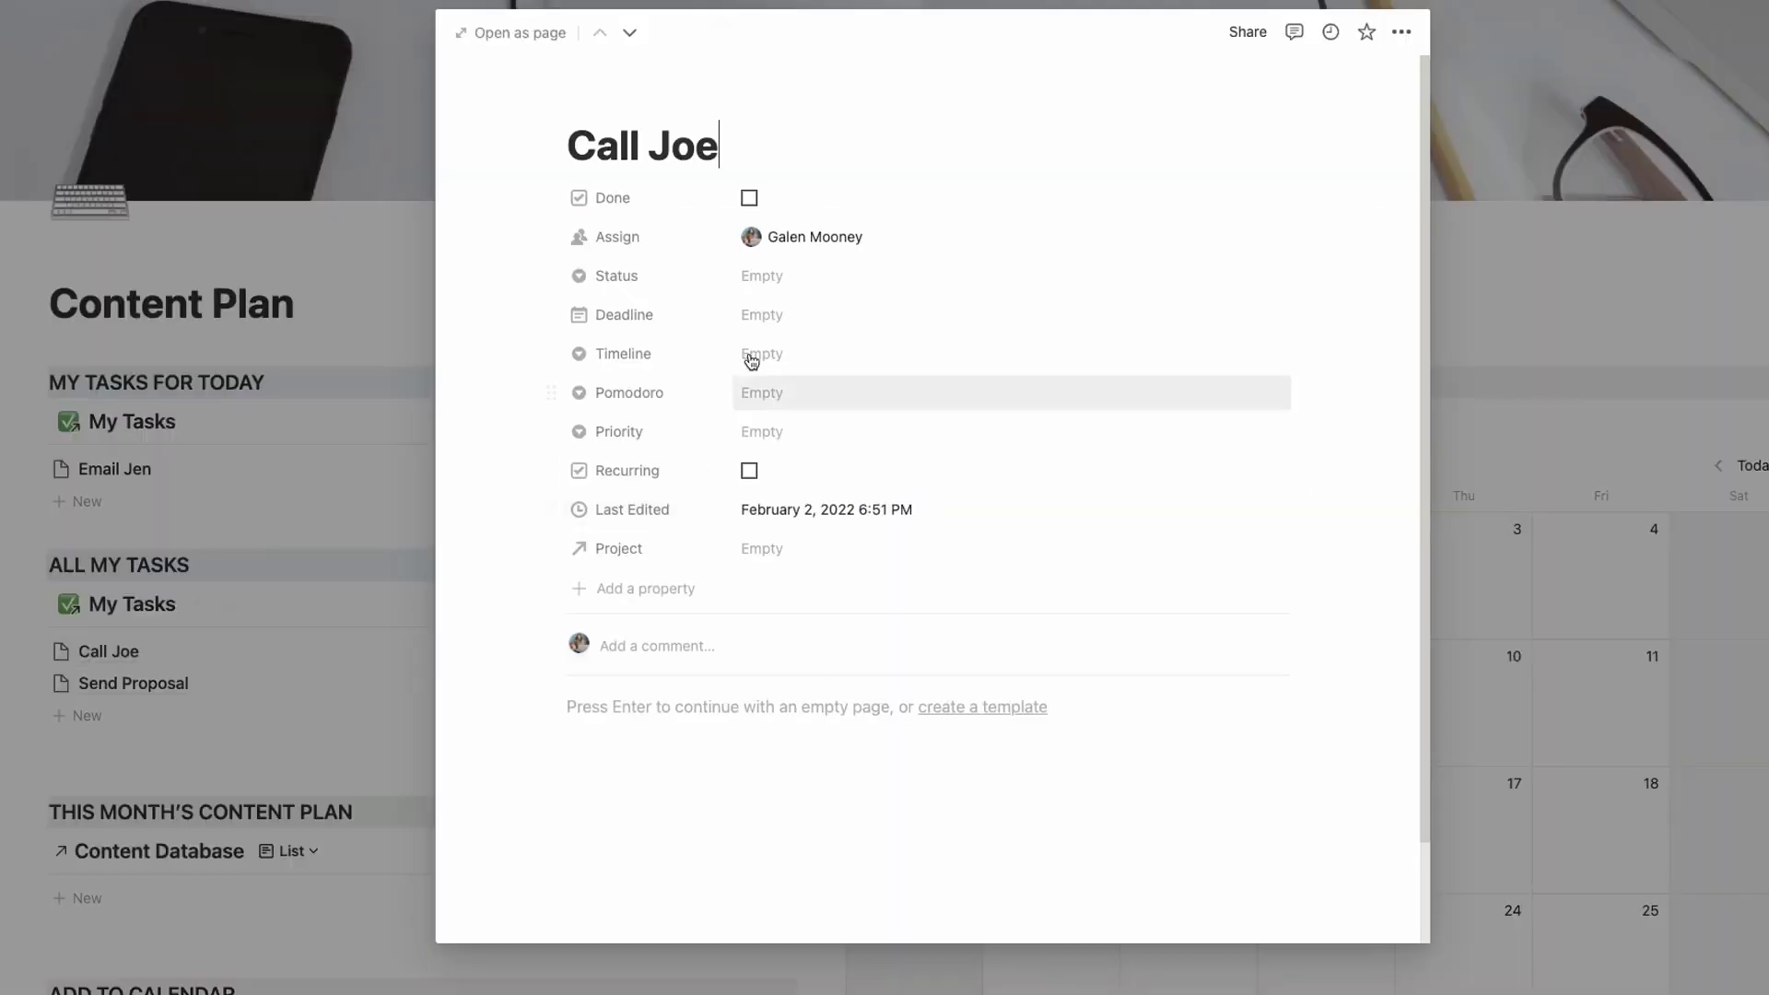
pyautogui.click(770, 316)
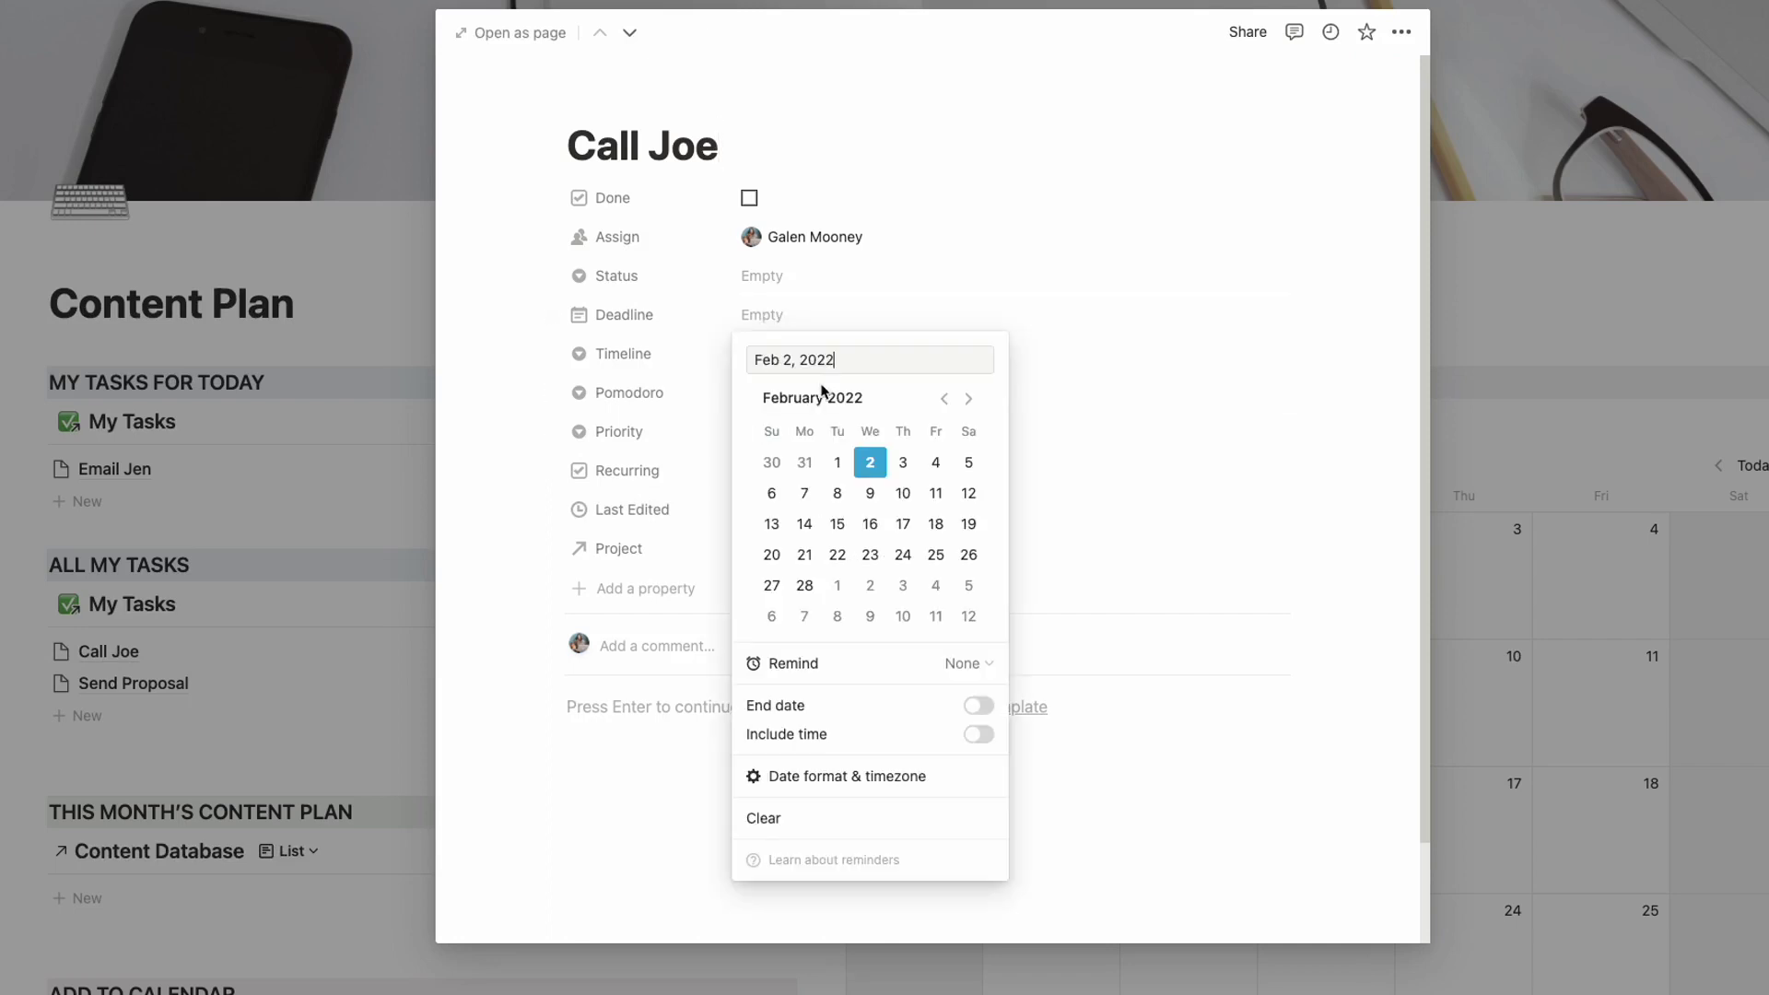
pyautogui.click(507, 341)
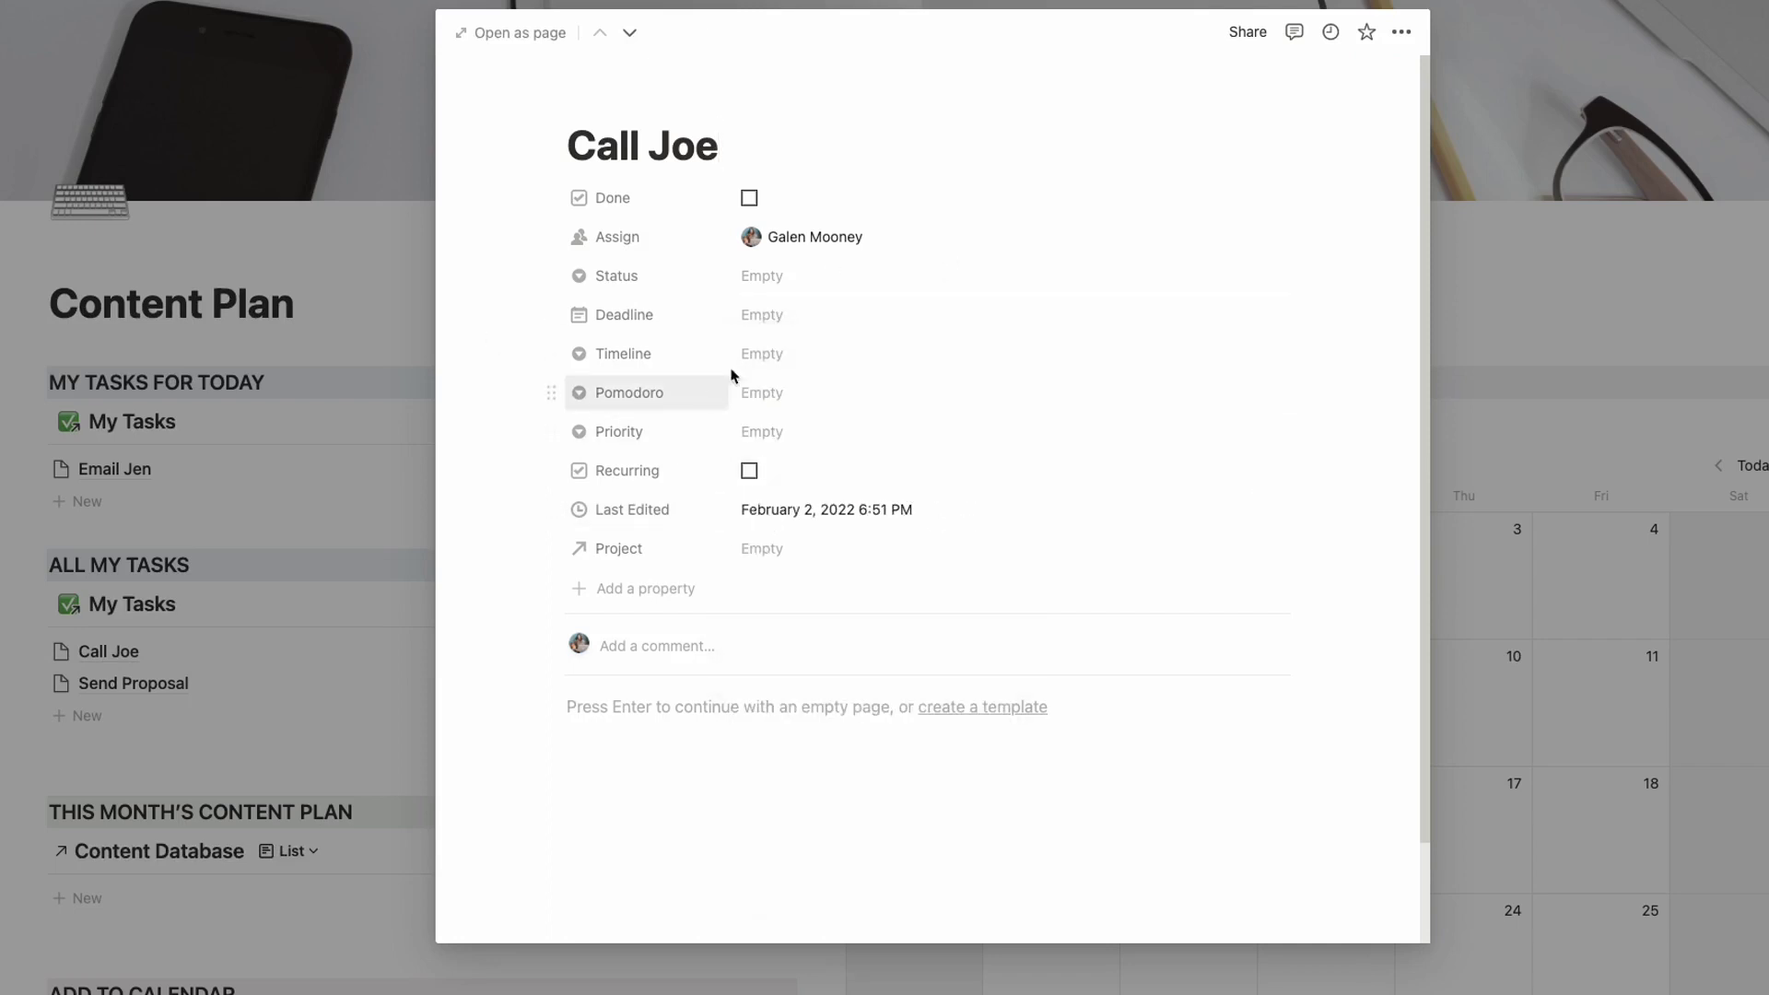
pyautogui.click(757, 353)
pyautogui.click(849, 478)
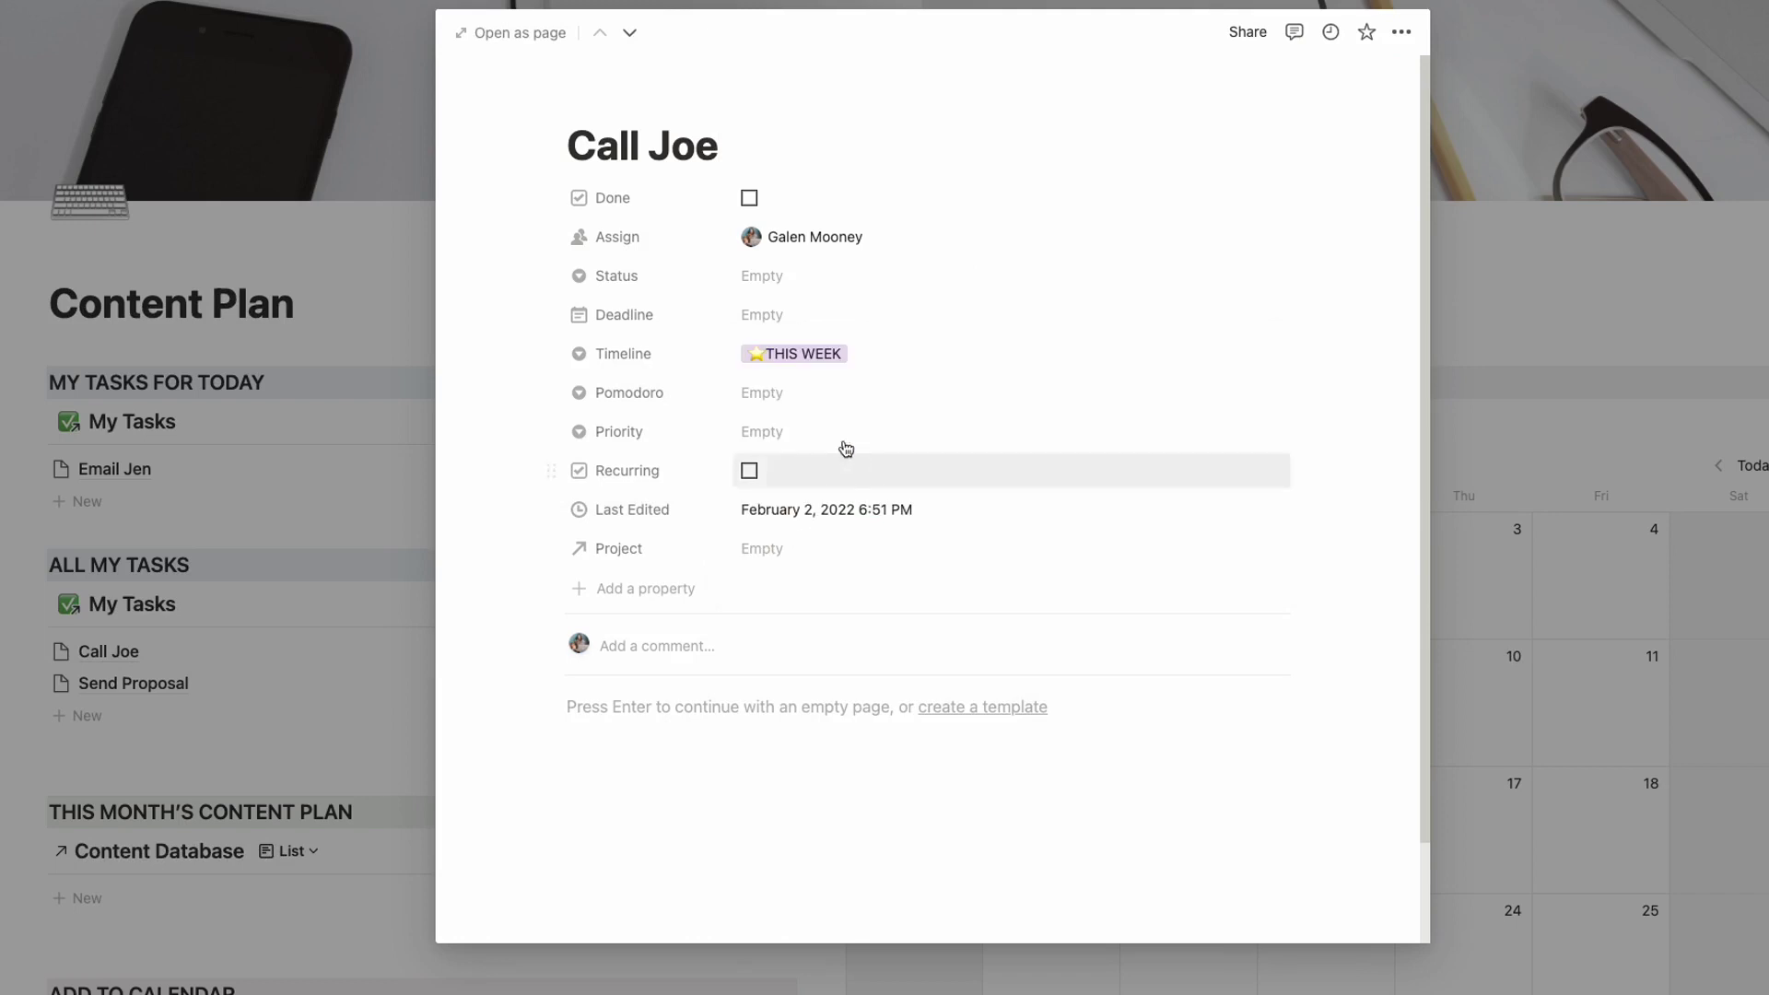
pyautogui.click(32, 632)
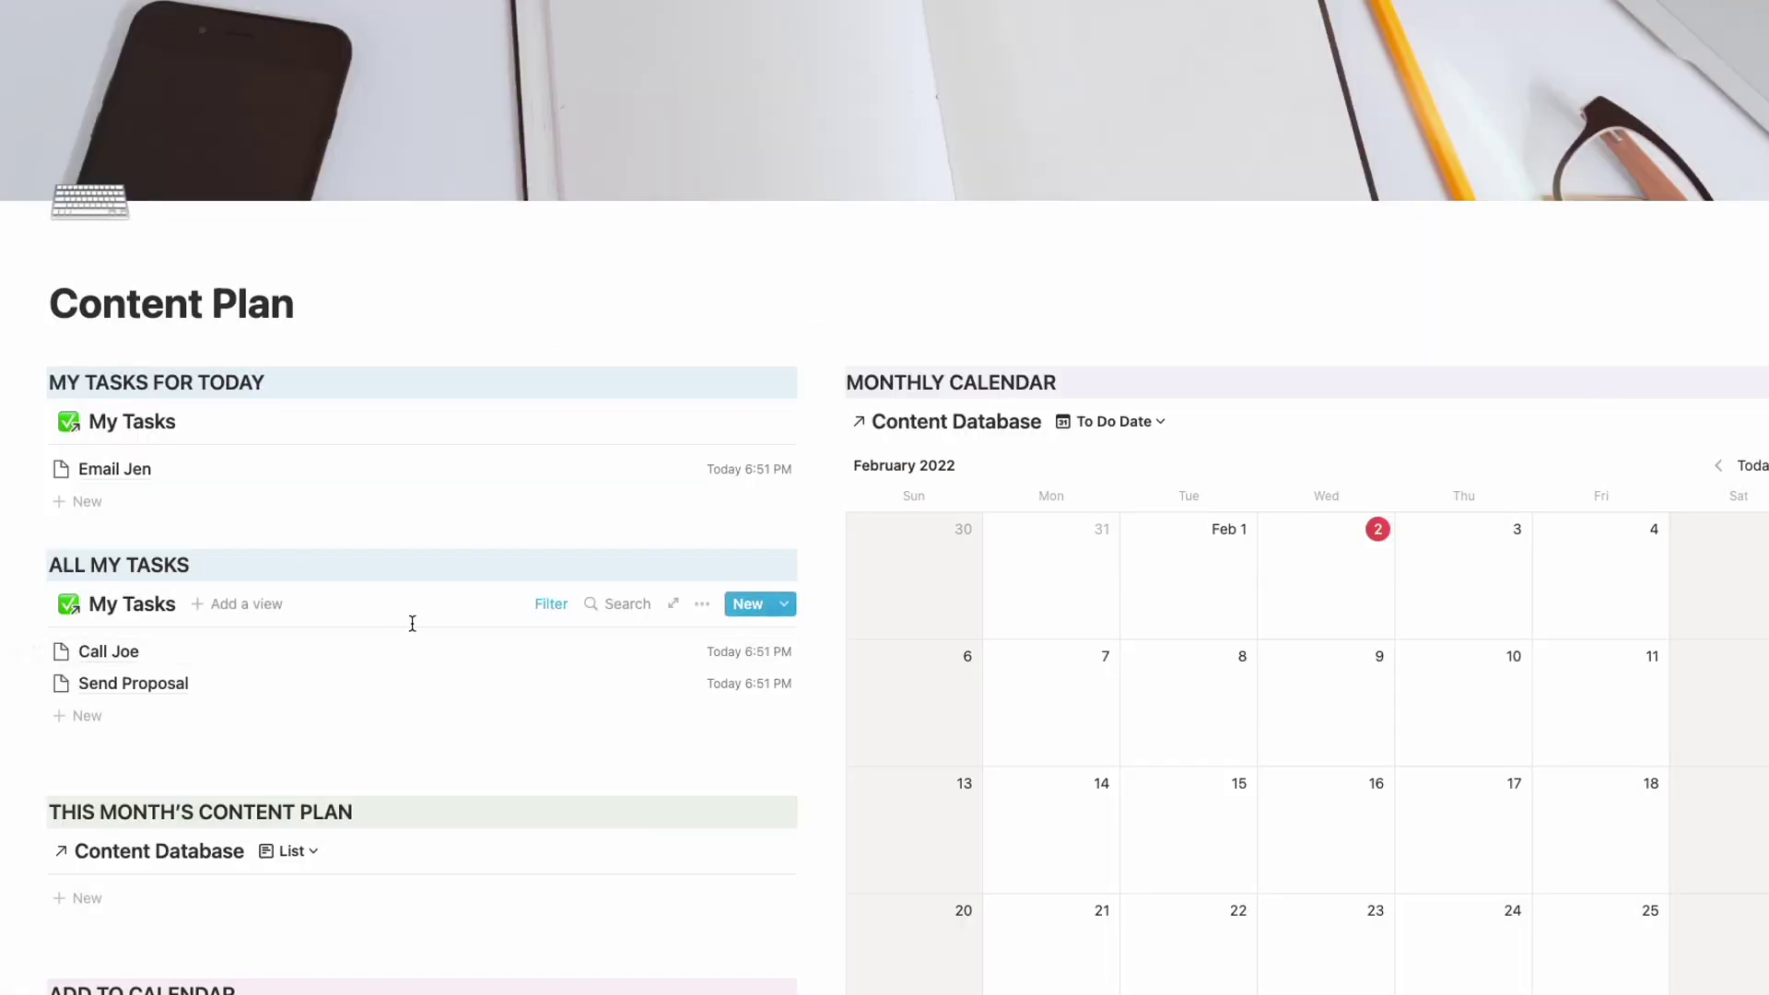
# Step: Hide the Last Edited property and show Done and Status in the MY TASKS FOR TODAY list
pyautogui.click(702, 423)
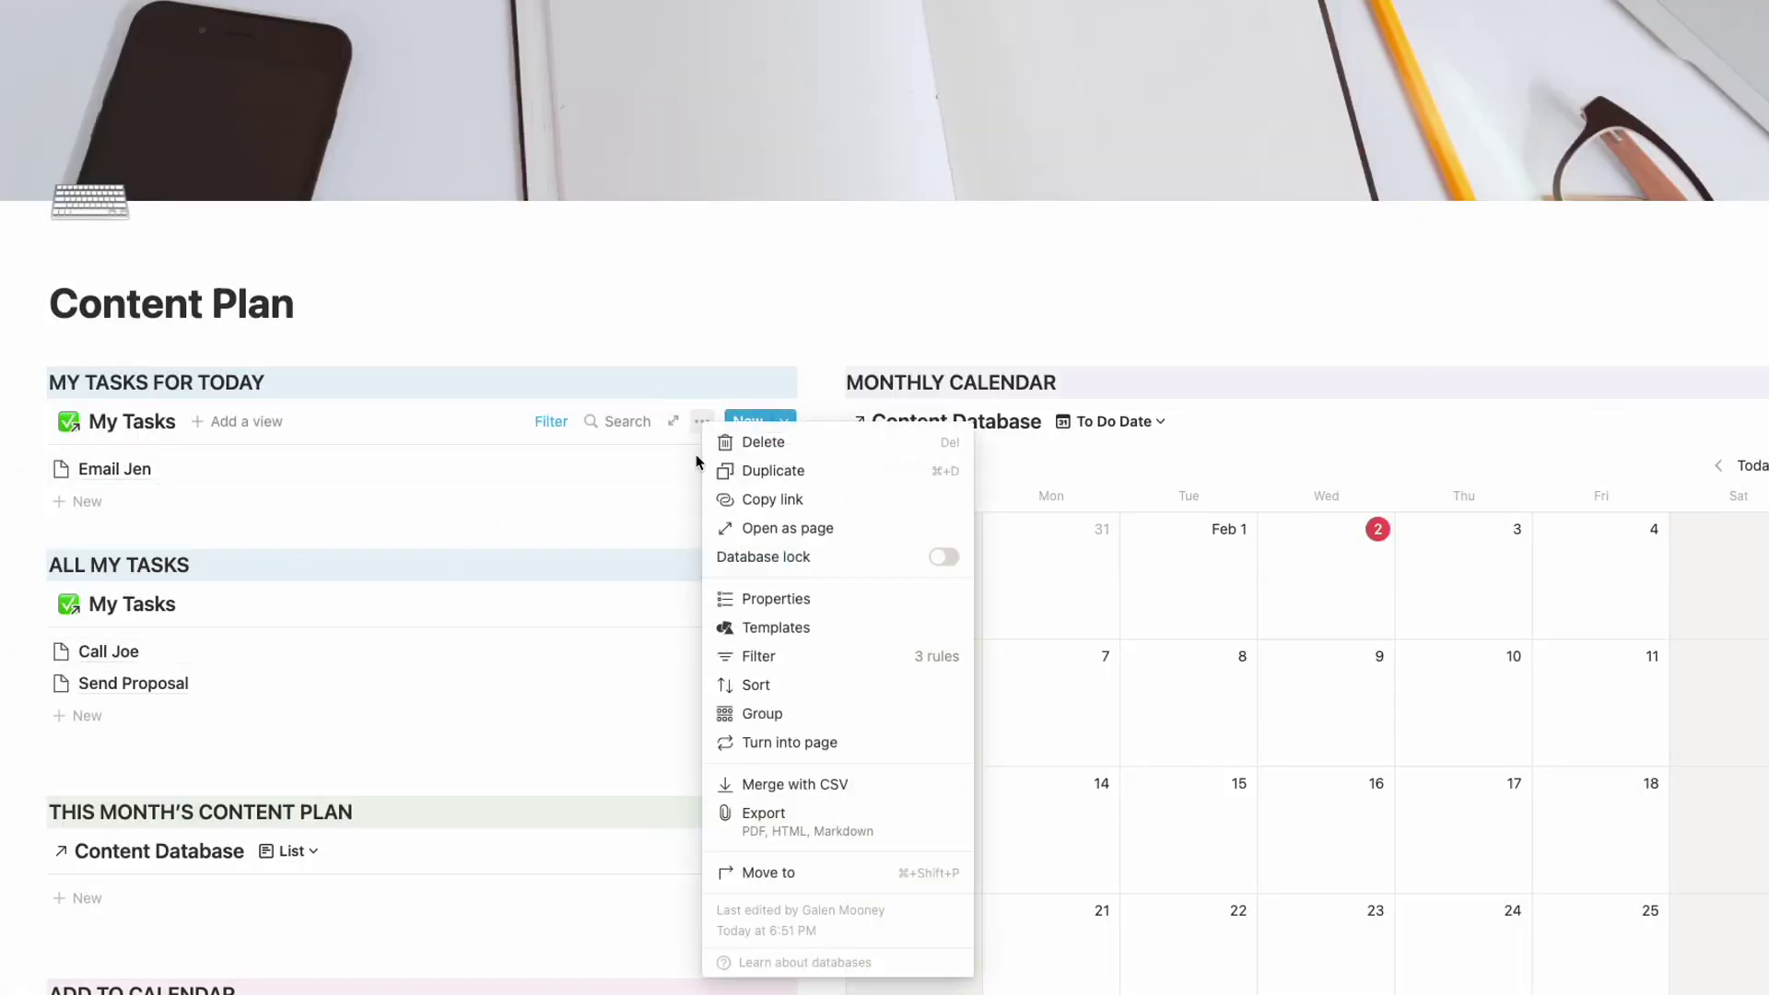
pyautogui.click(797, 598)
pyautogui.click(660, 582)
pyautogui.click(659, 610)
pyautogui.click(661, 611)
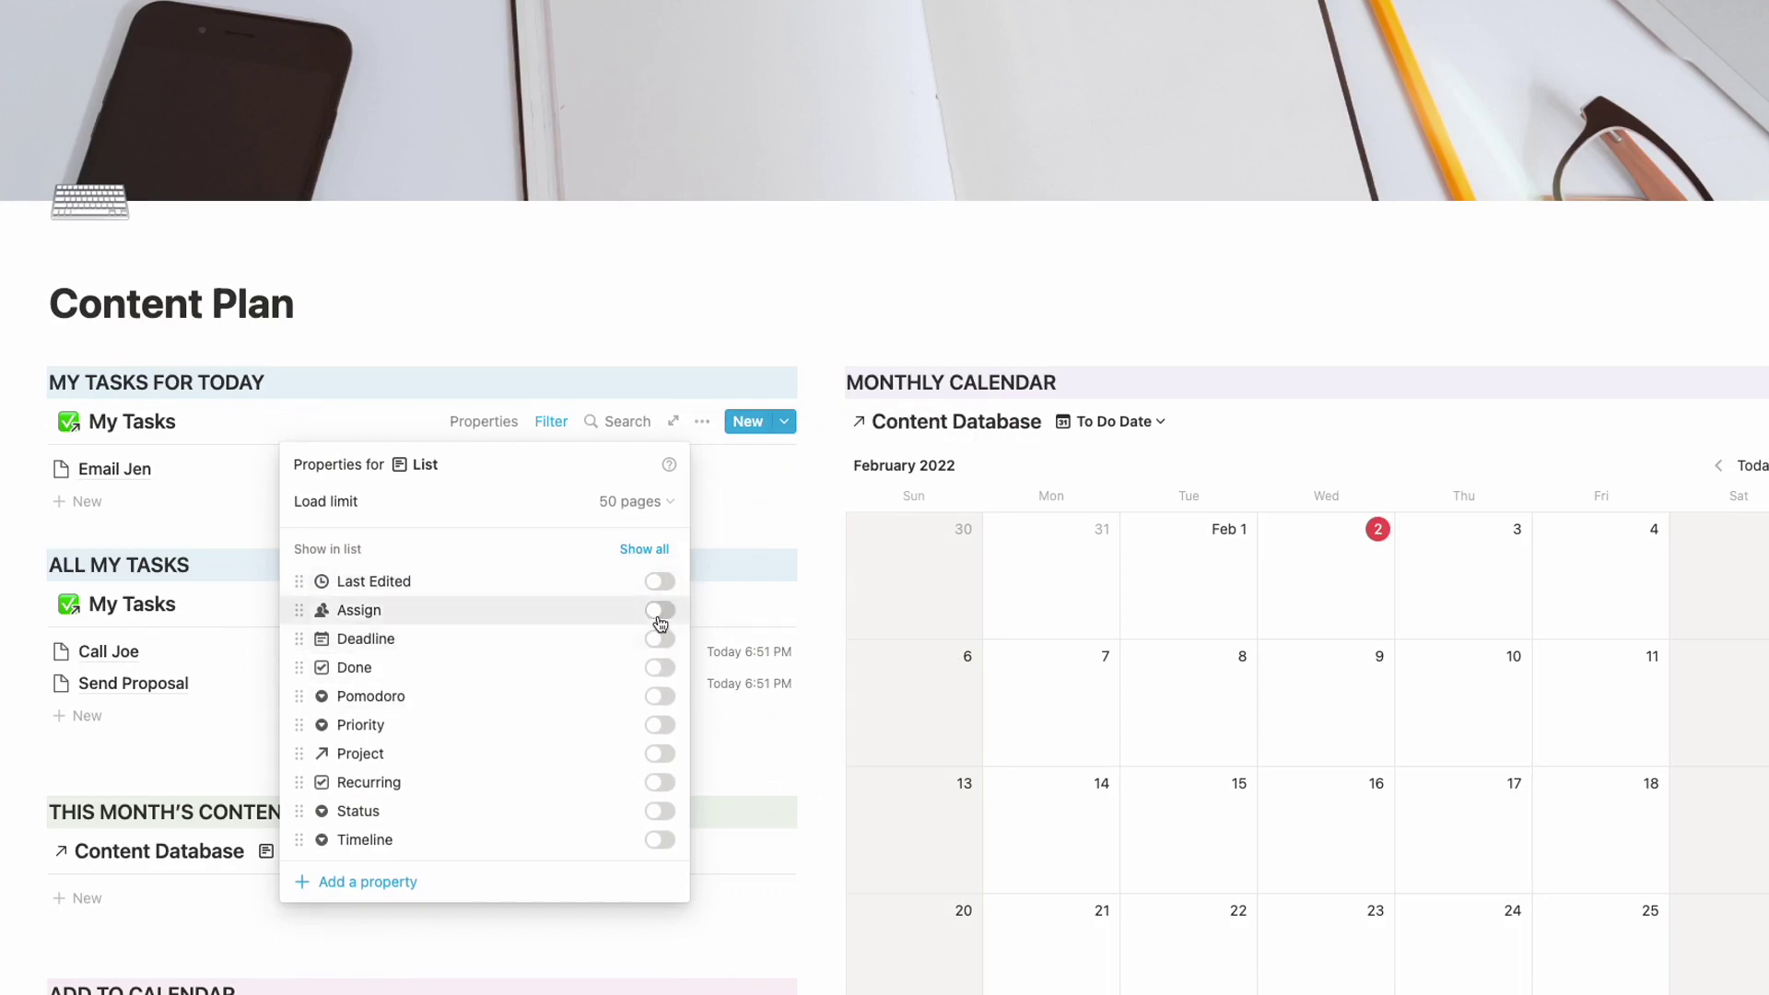
pyautogui.click(660, 667)
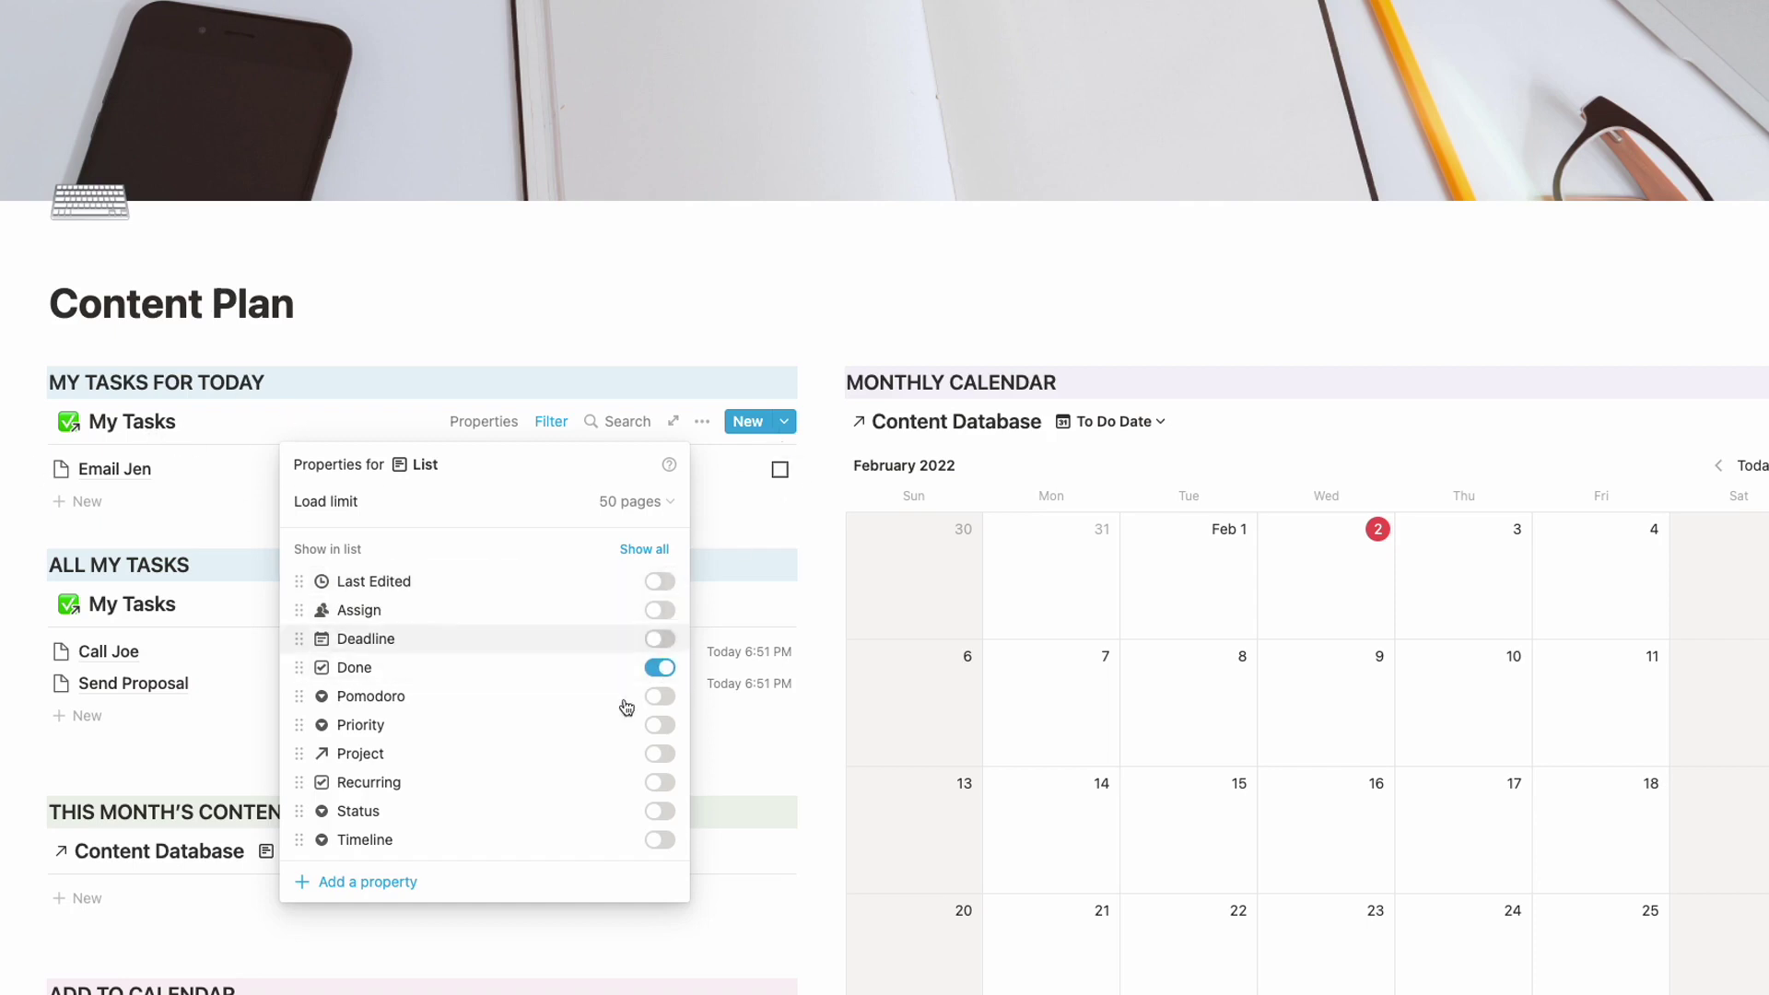
pyautogui.click(659, 813)
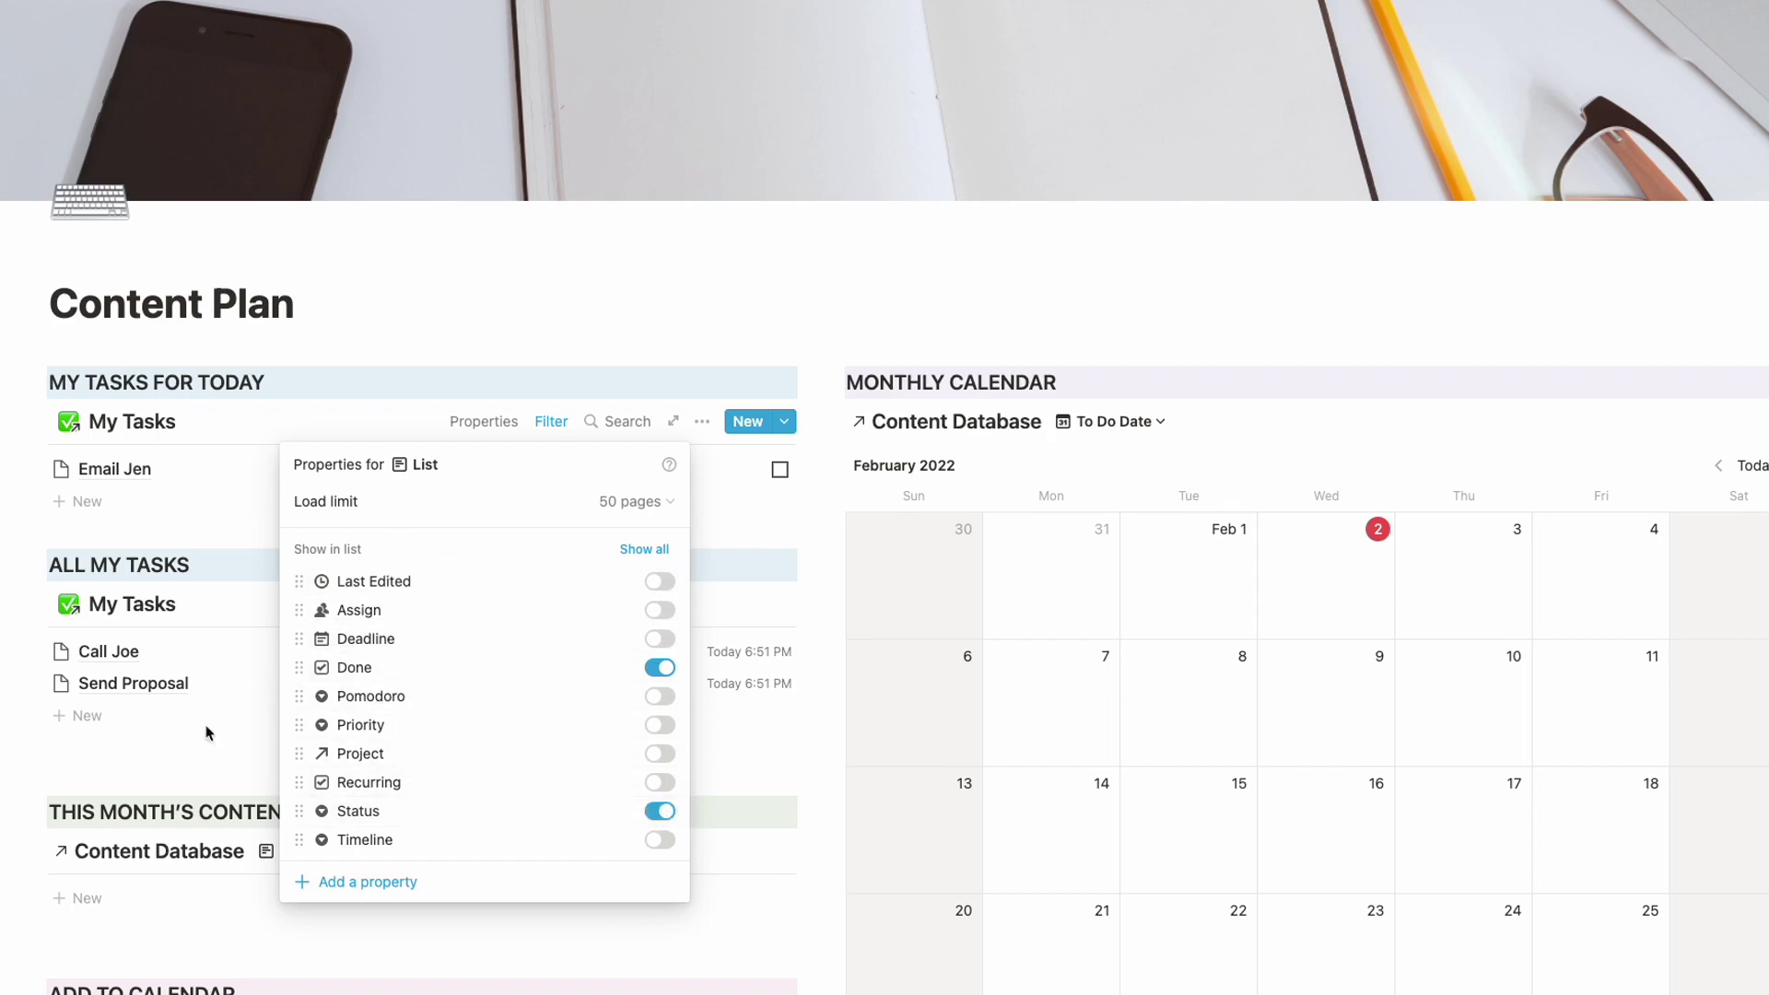
pyautogui.click(335, 703)
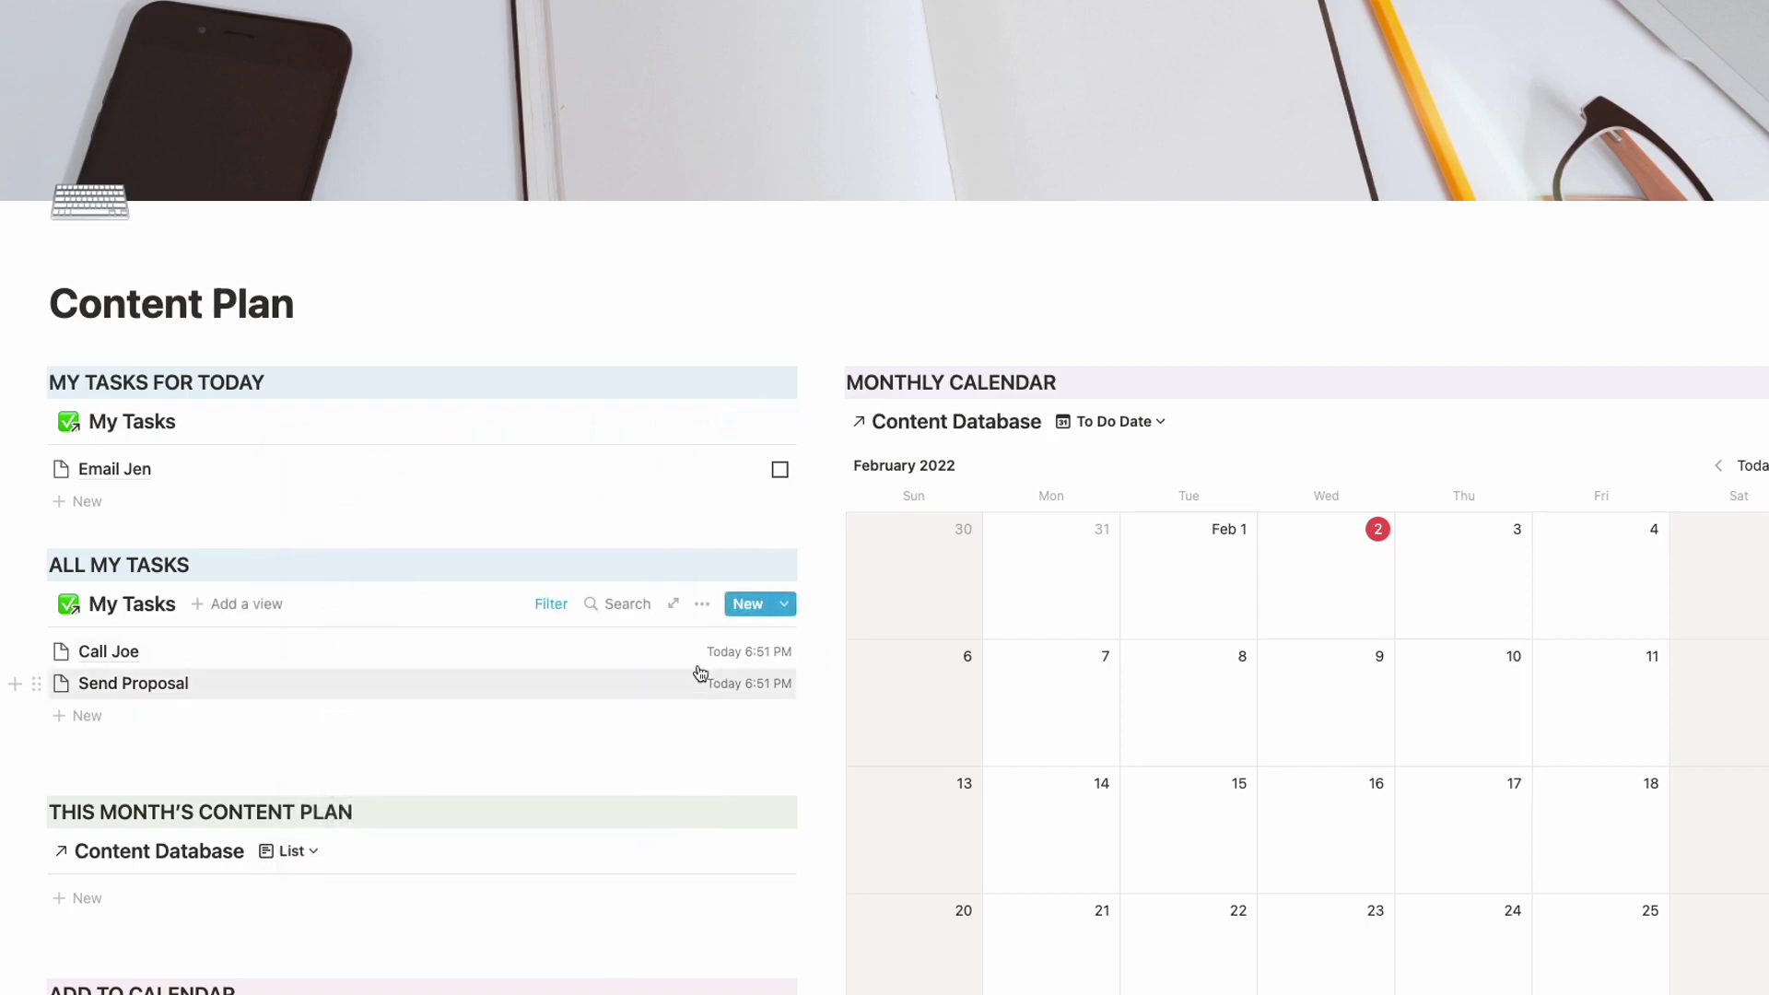
# Step: Show the Done and Status properties and hide Last Edited in the ALL MY TASKS list
pyautogui.click(702, 603)
pyautogui.click(798, 240)
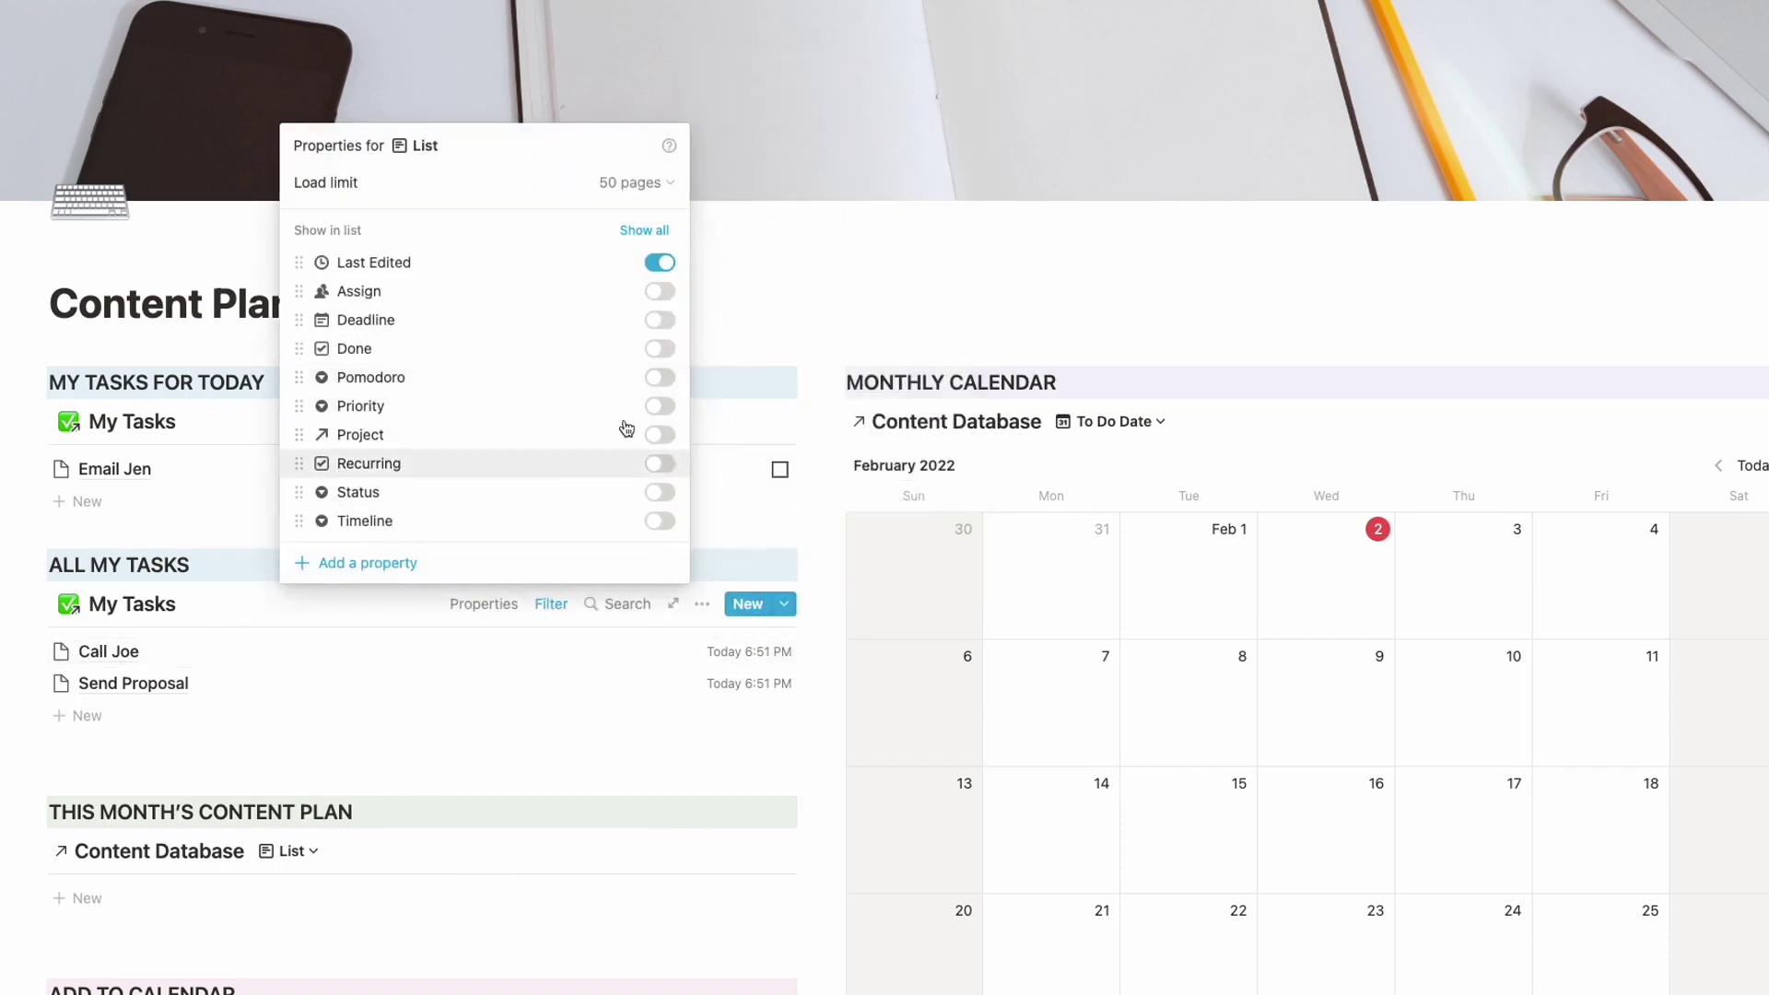
pyautogui.click(659, 349)
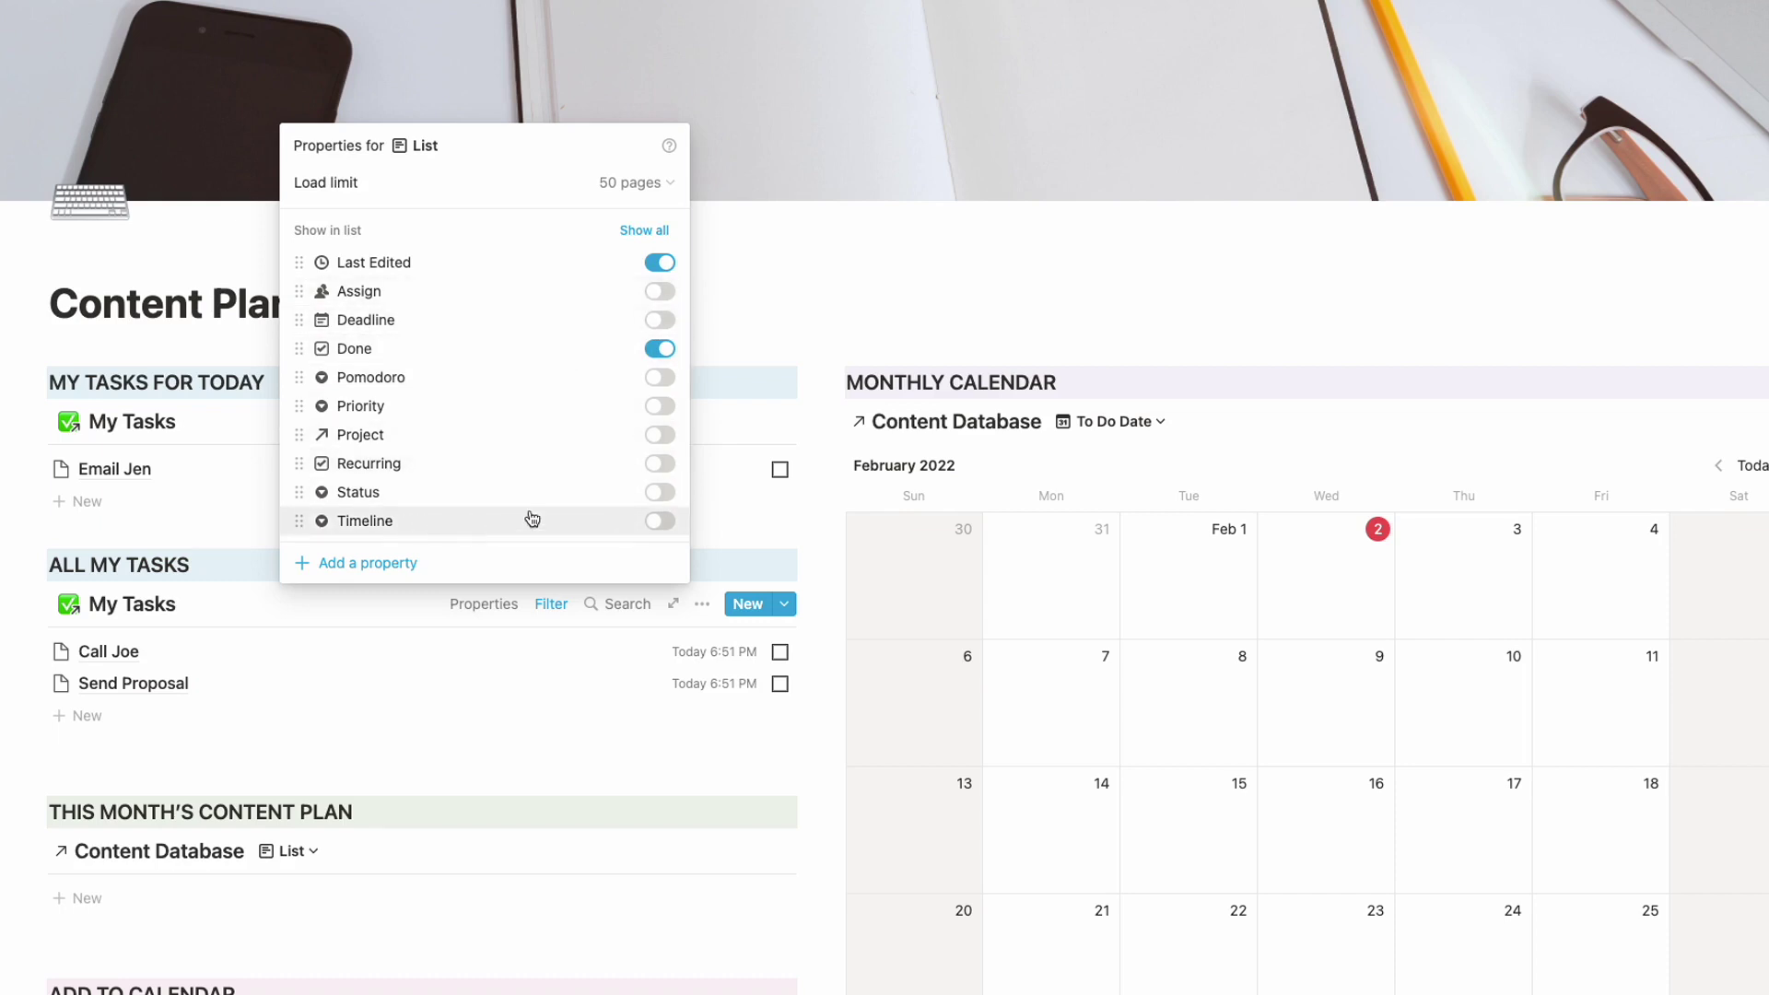
pyautogui.click(658, 494)
pyautogui.click(433, 738)
pyautogui.click(702, 603)
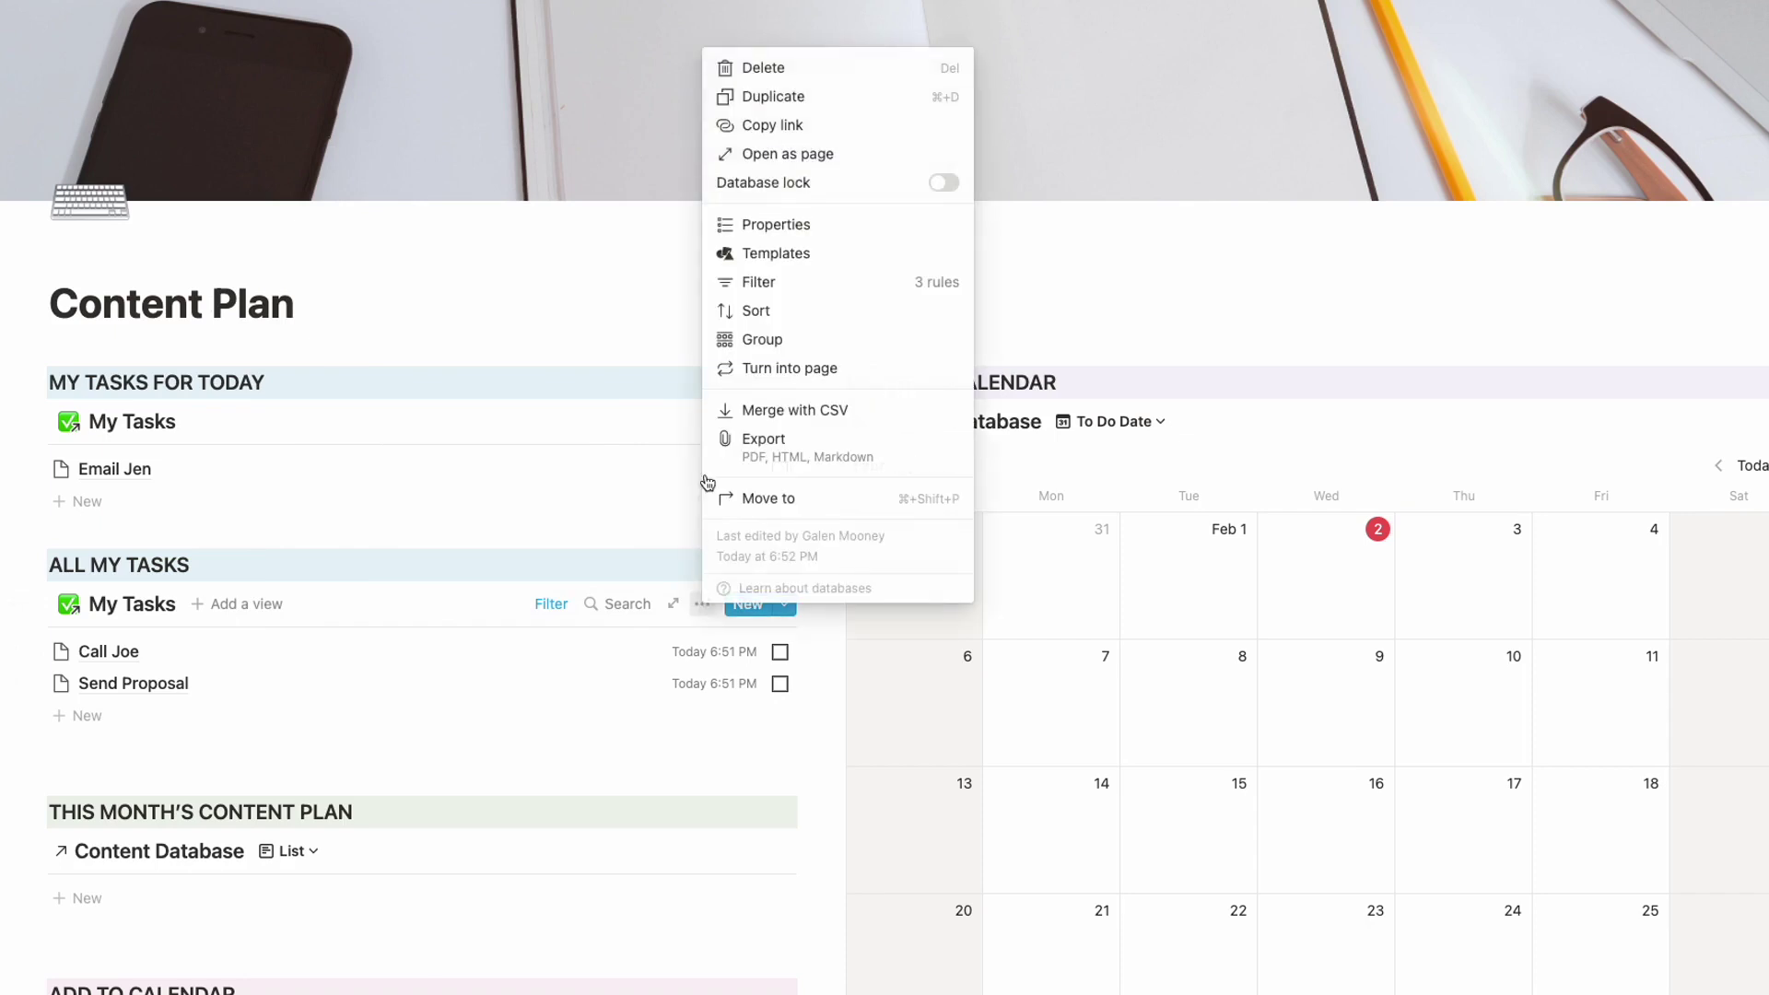
pyautogui.click(756, 230)
pyautogui.click(658, 262)
pyautogui.press('Escape')
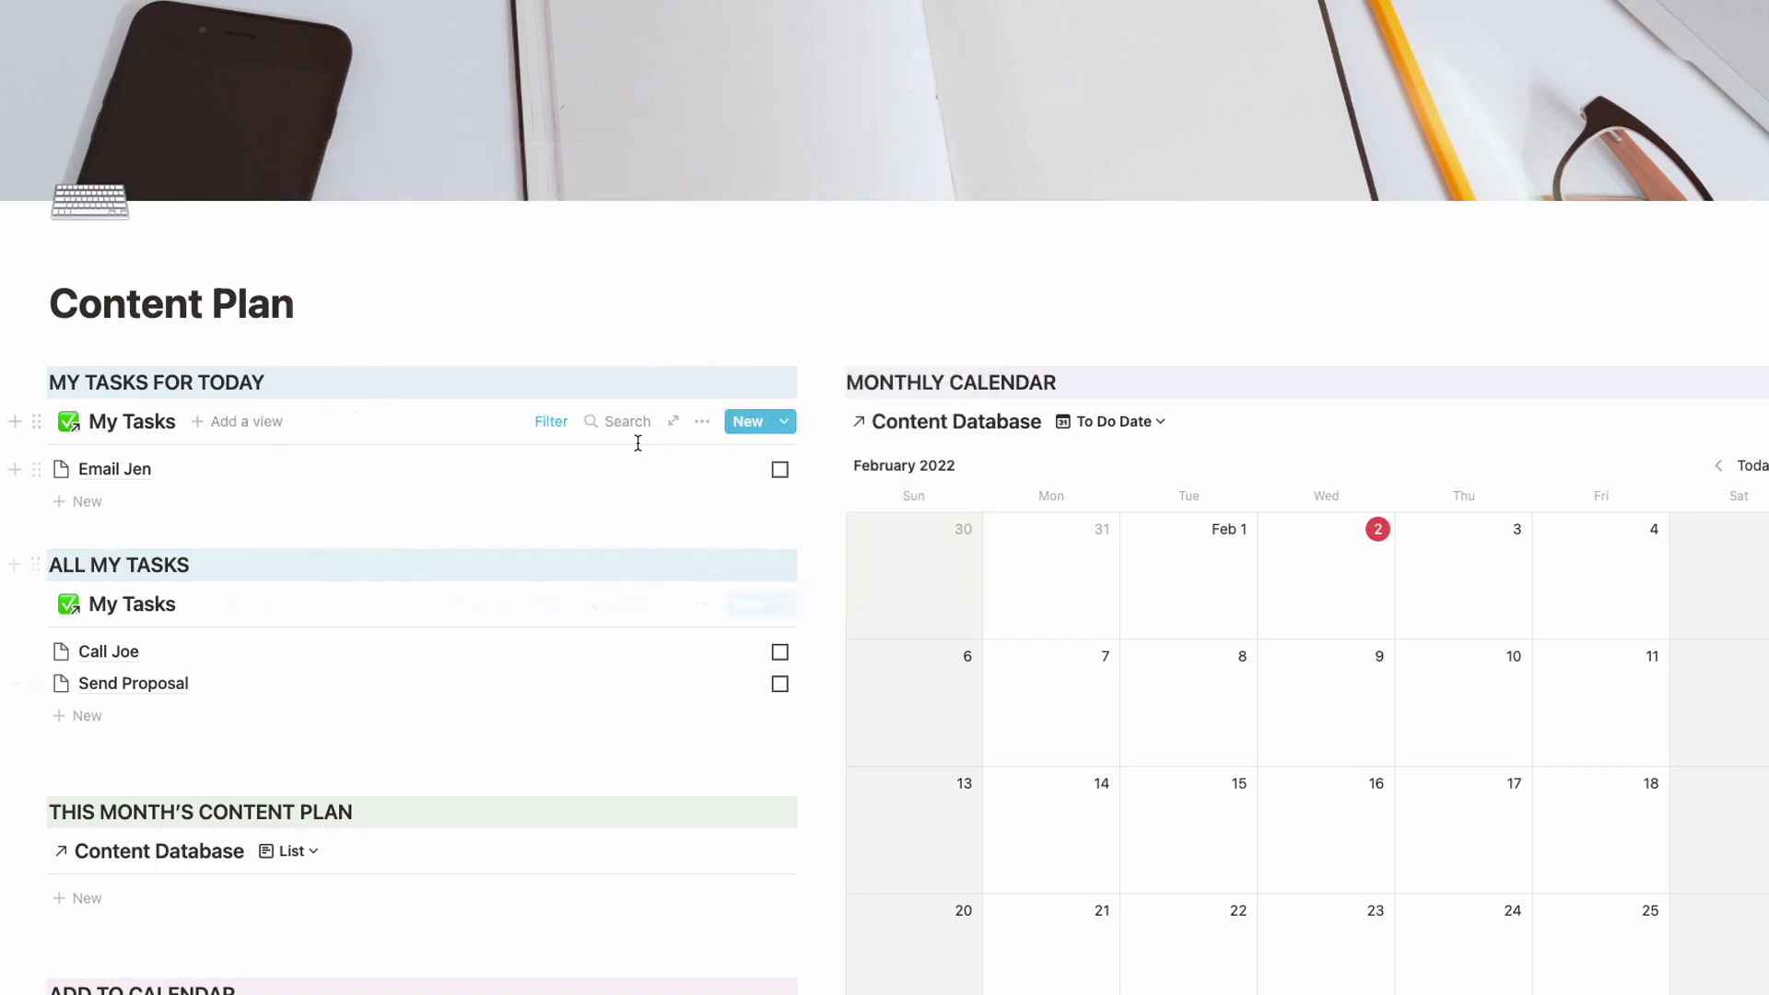
# Step: Narrow the task lists' column so that the MONTHLY CALENDAR column gets wider
pyautogui.moveTo(821, 703); pyautogui.dragTo(717, 644)
pyautogui.moveTo(648, 500); pyautogui.dragTo(564, 505)
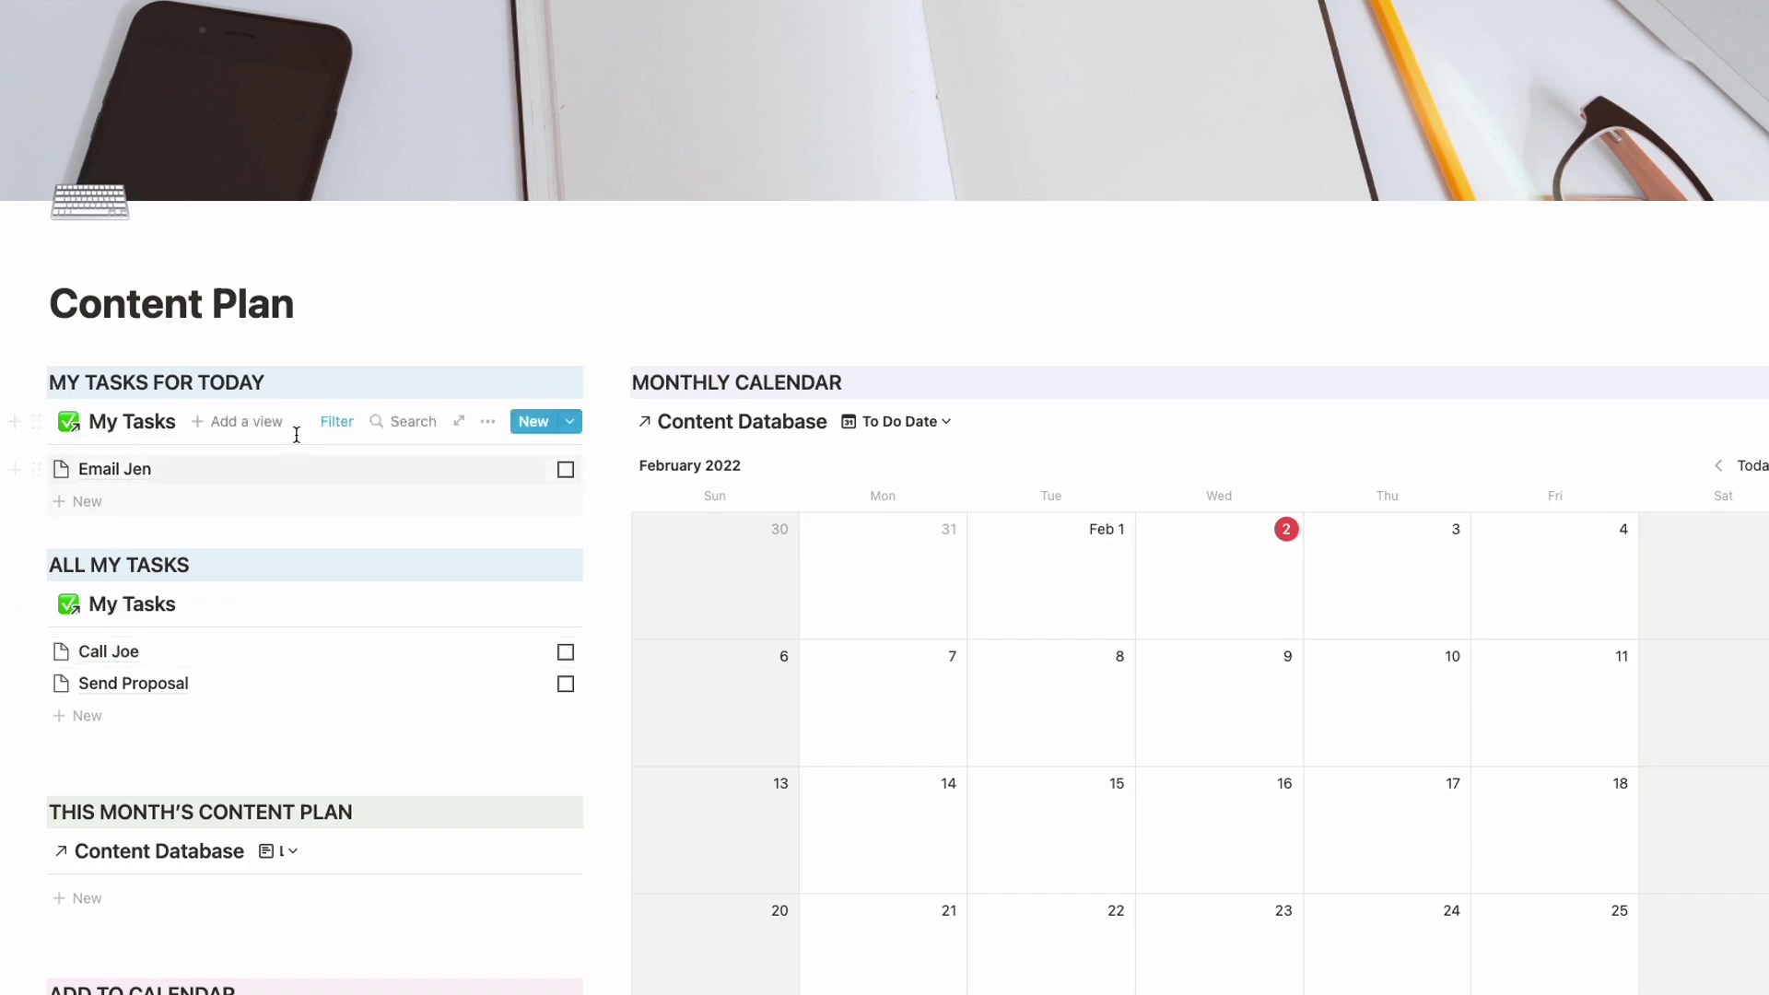
# Step: Move the phone call task from ALL MY TASKS into MY TASKS FOR TODAY and check its Timeline property
pyautogui.moveTo(140, 659); pyautogui.dragTo(129, 497)
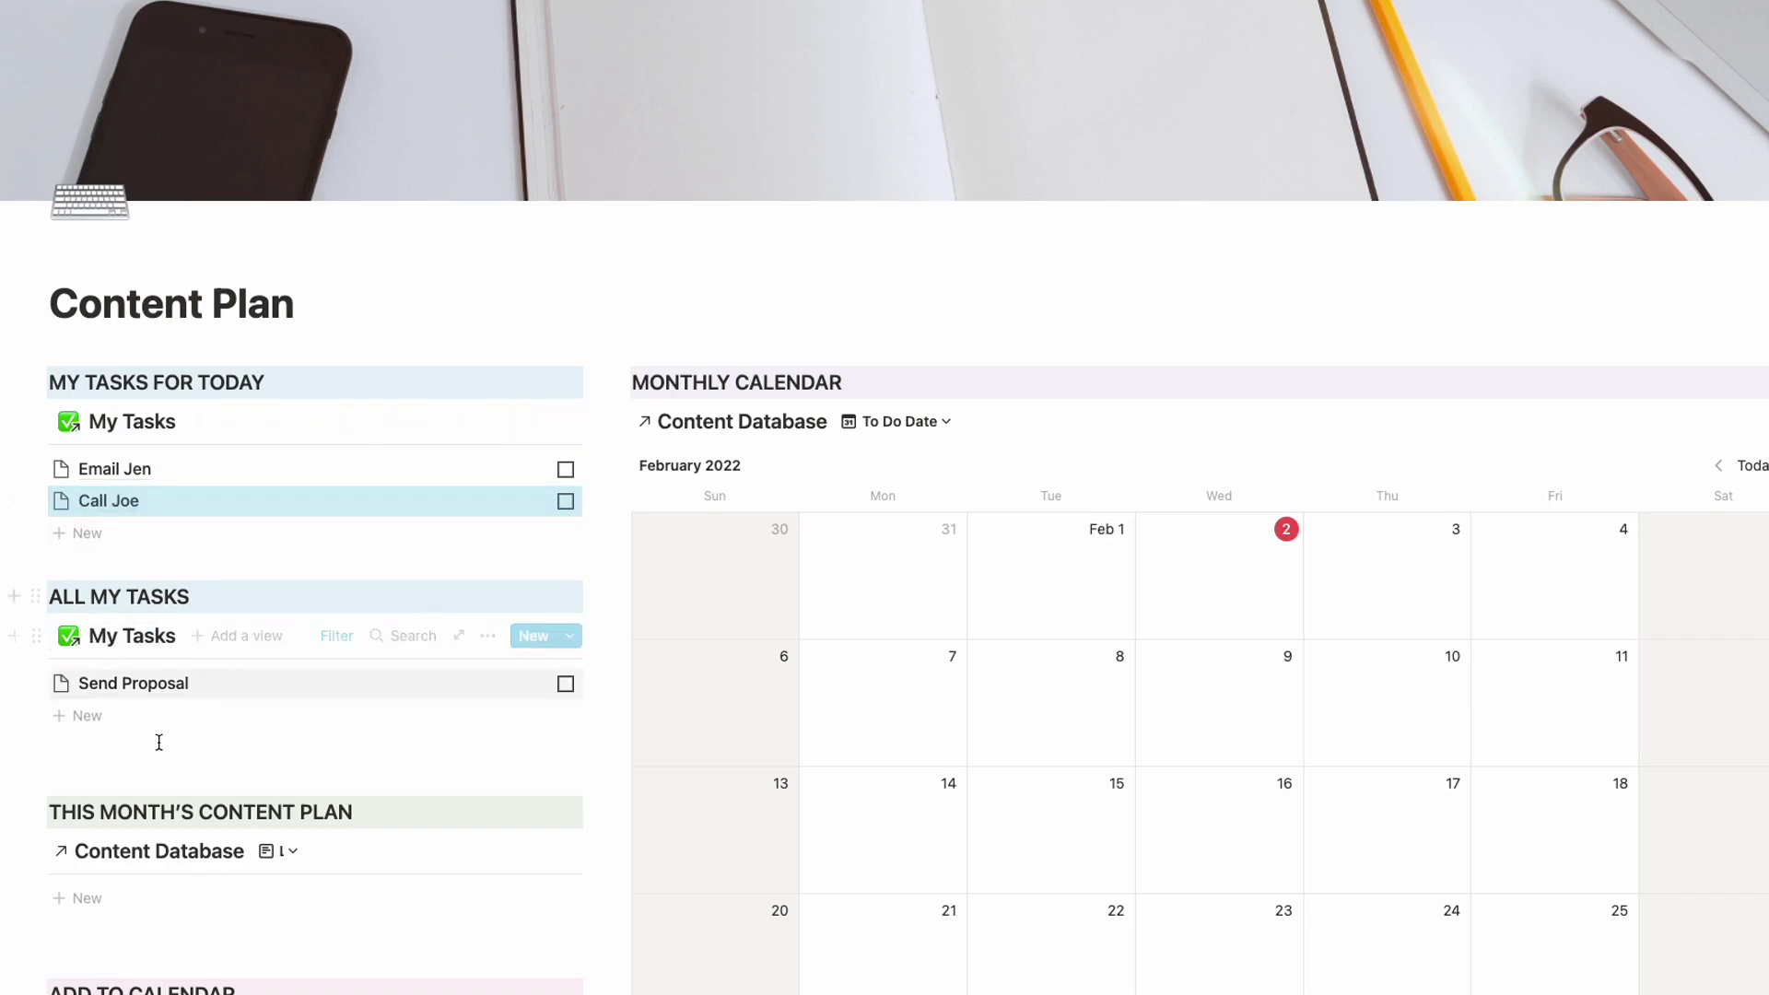
pyautogui.click(119, 500)
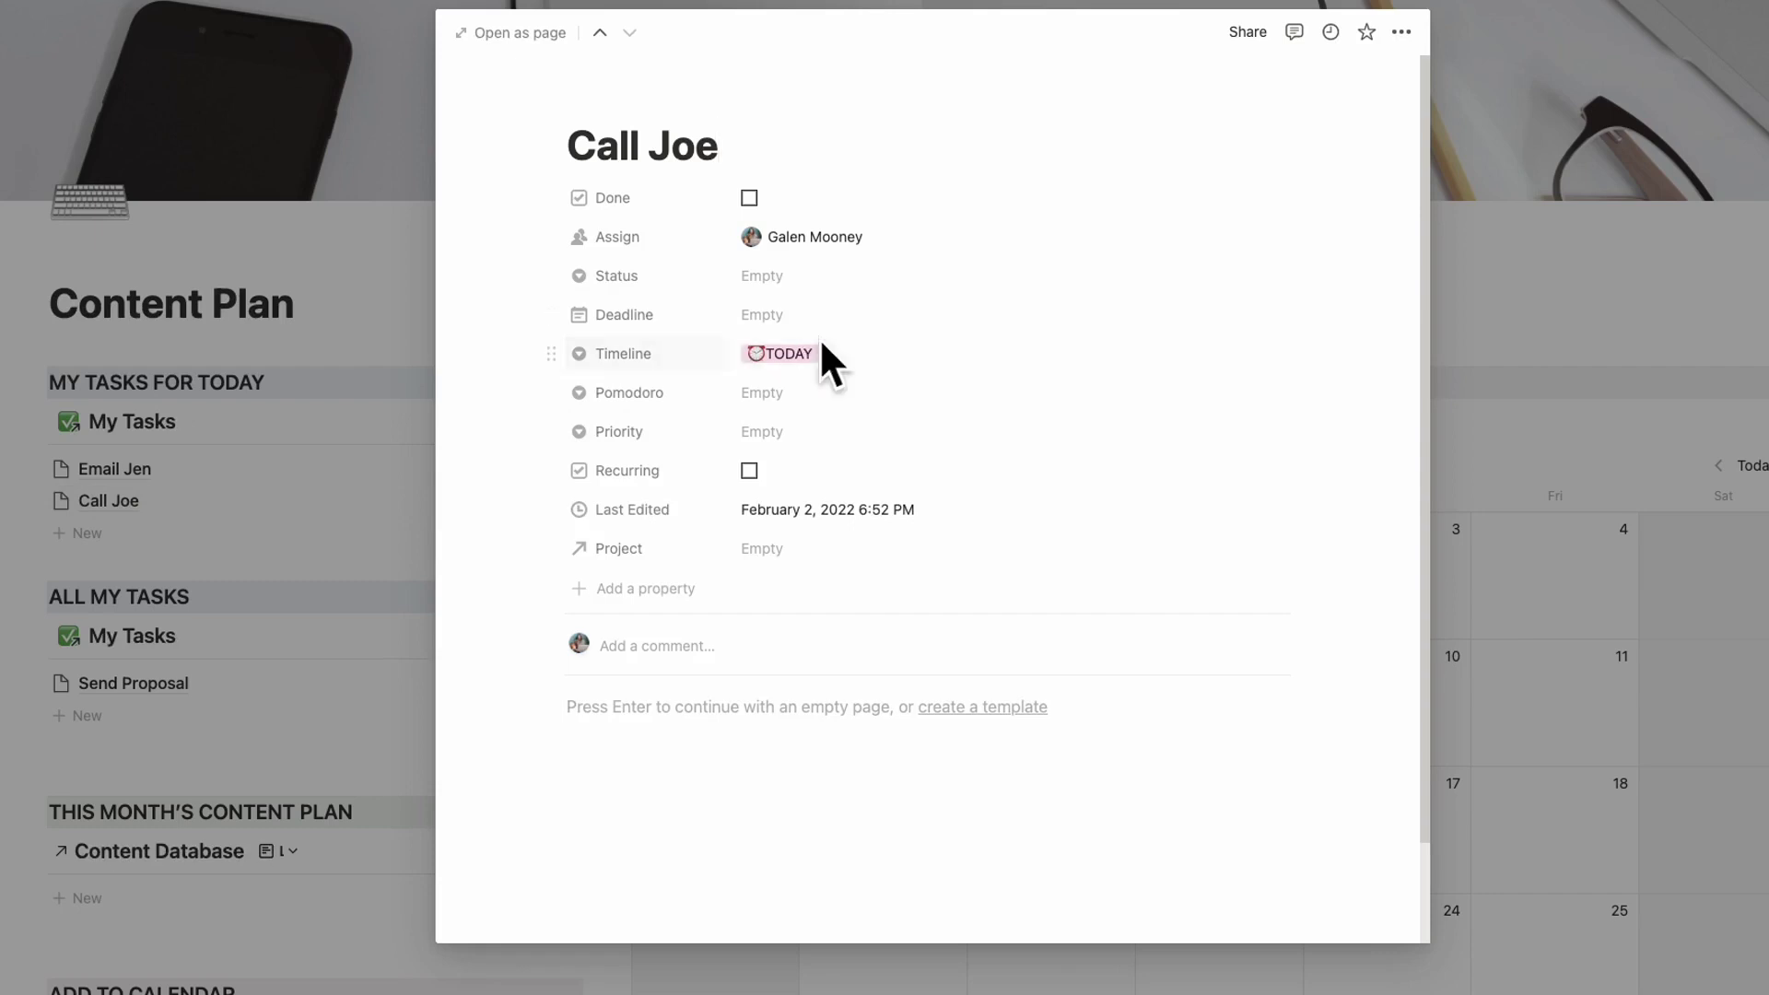
pyautogui.click(16, 461)
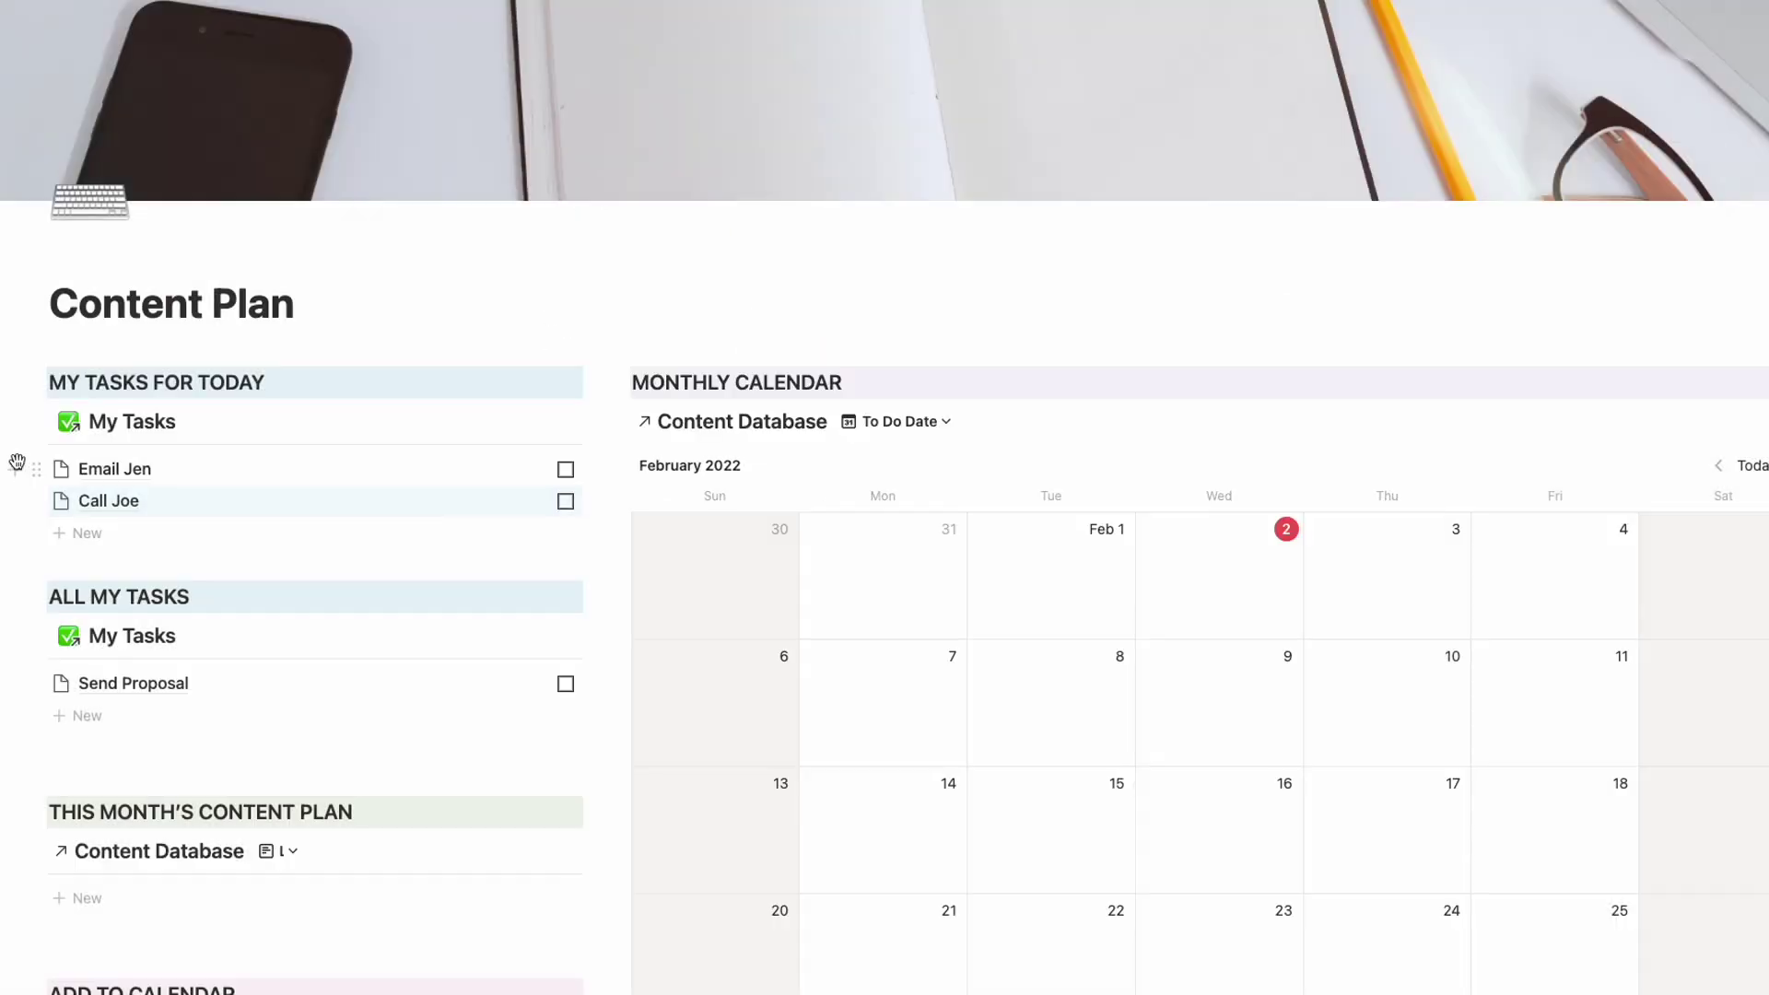
# Step: Examine the filter rules of the THIS MONTH'S CONTENT PLAN and ADD TO CALENDAR lists
pyautogui.scroll(-1, 361, 437)
pyautogui.scroll(-5, 361, 437)
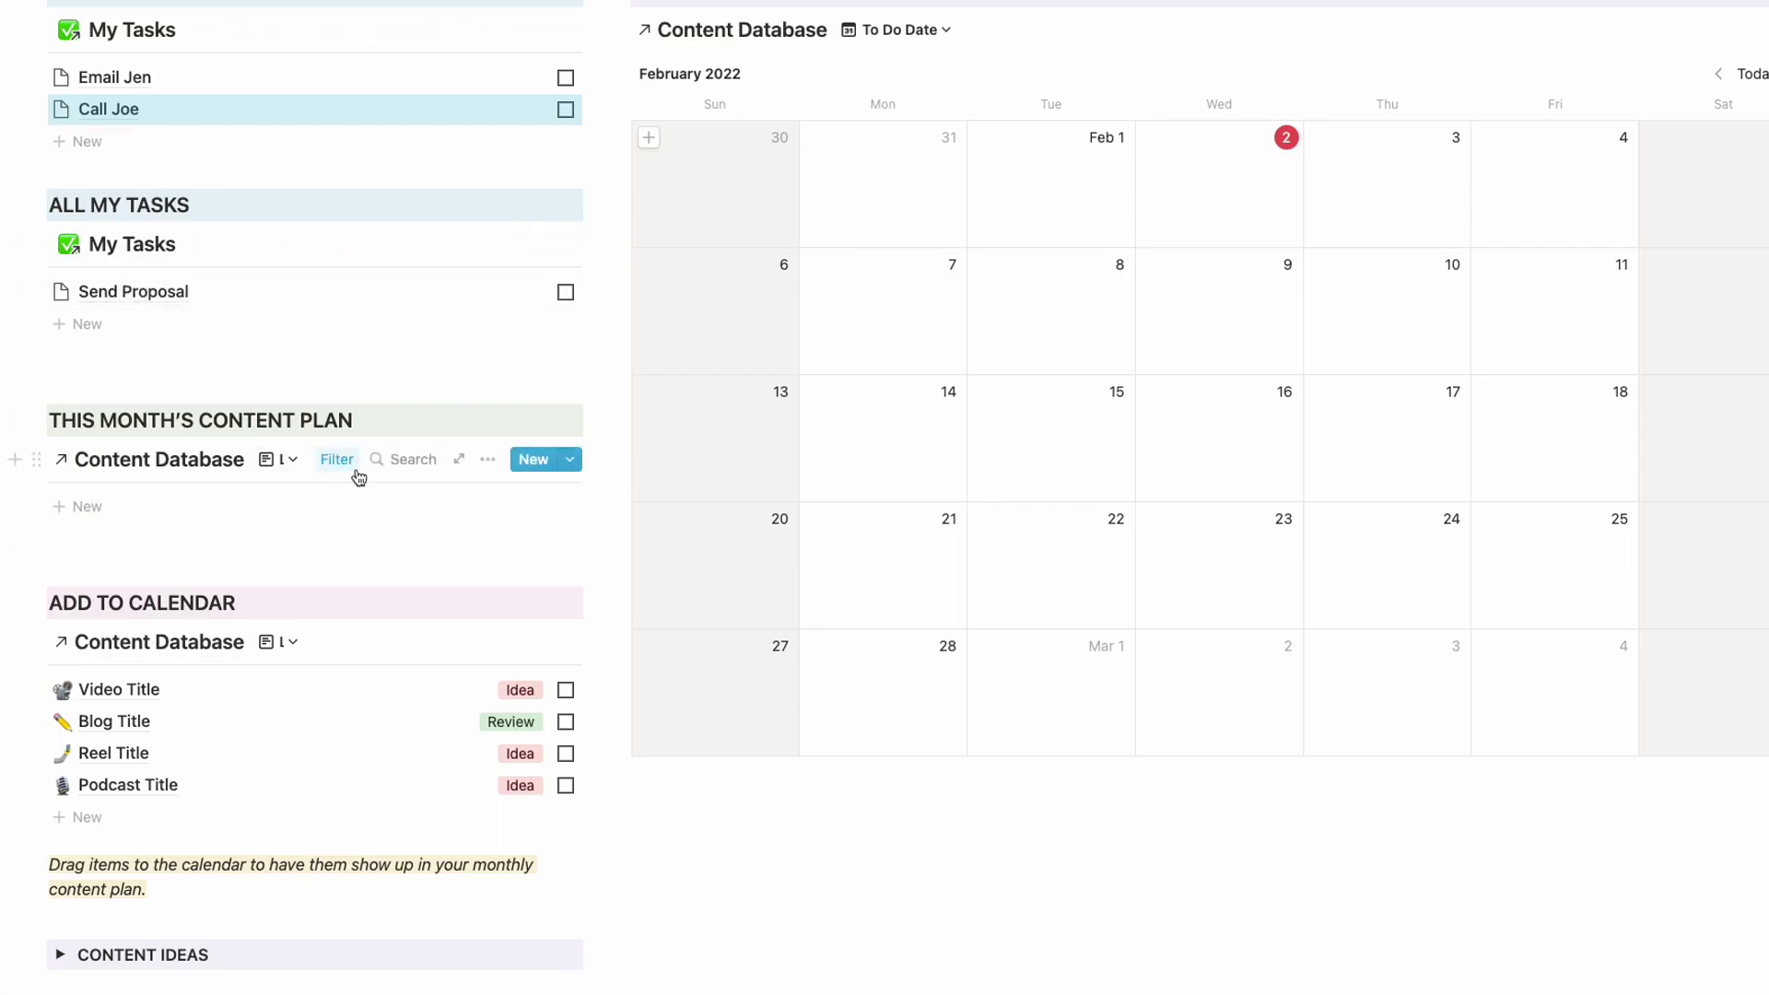
pyautogui.click(337, 459)
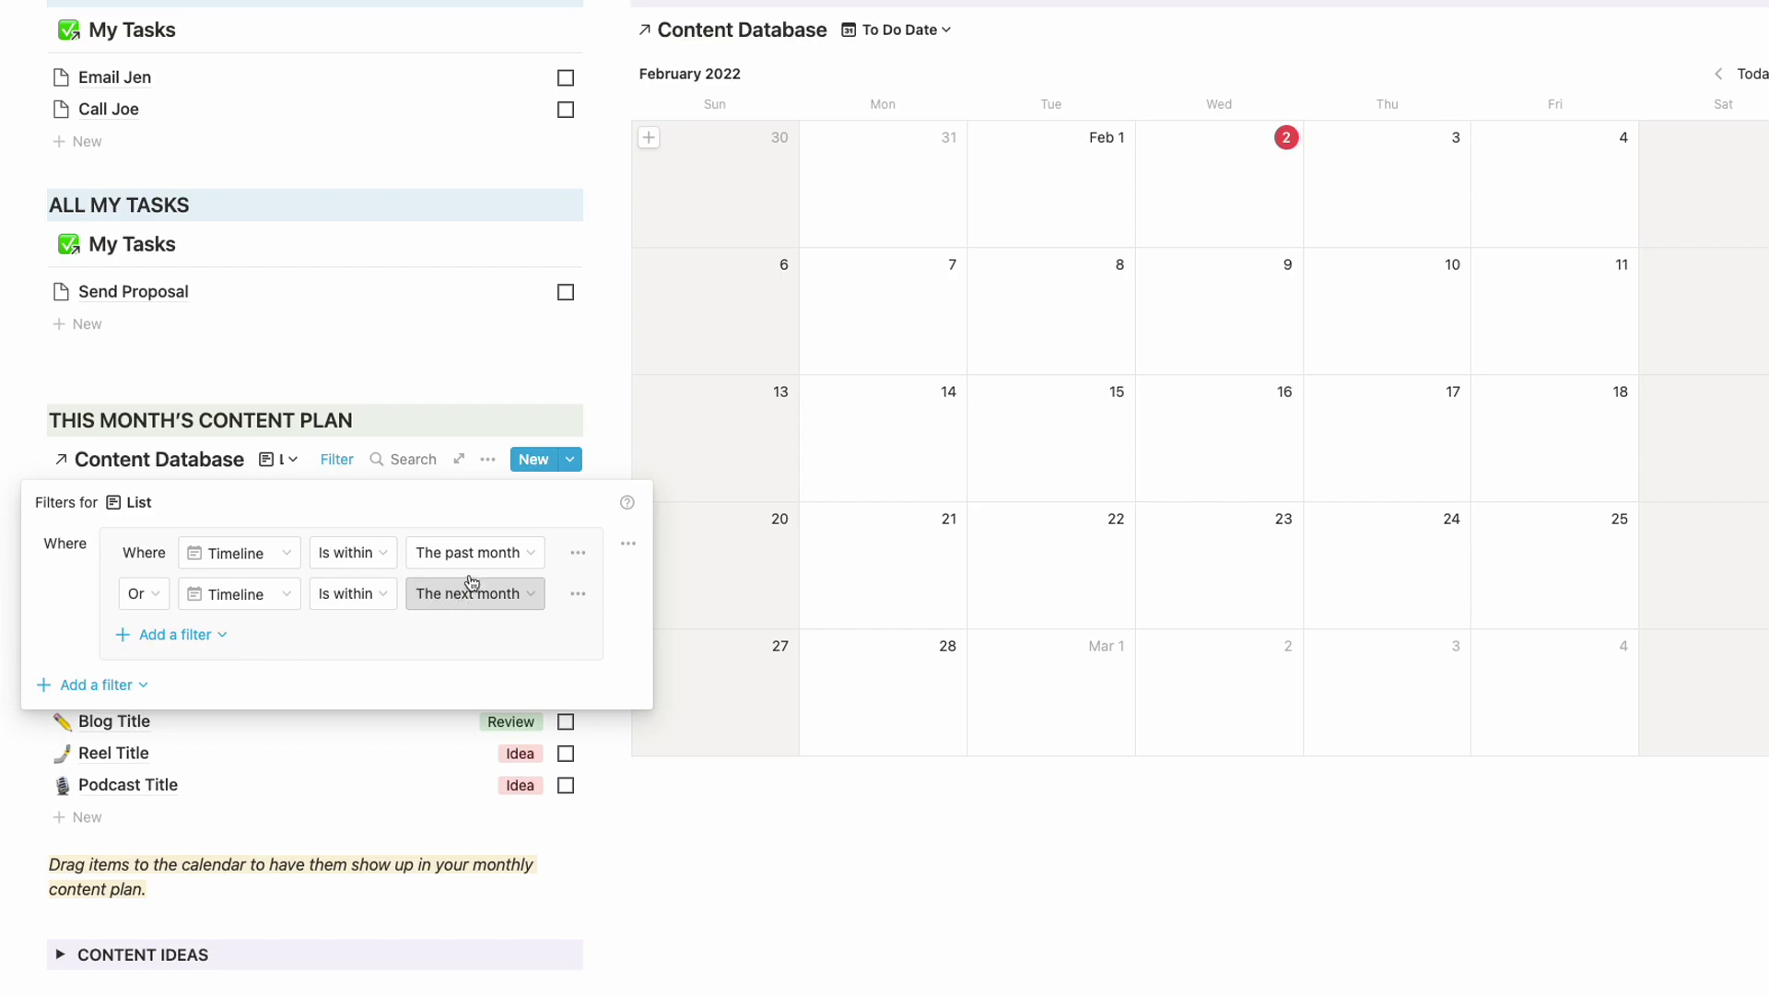
pyautogui.click(15, 609)
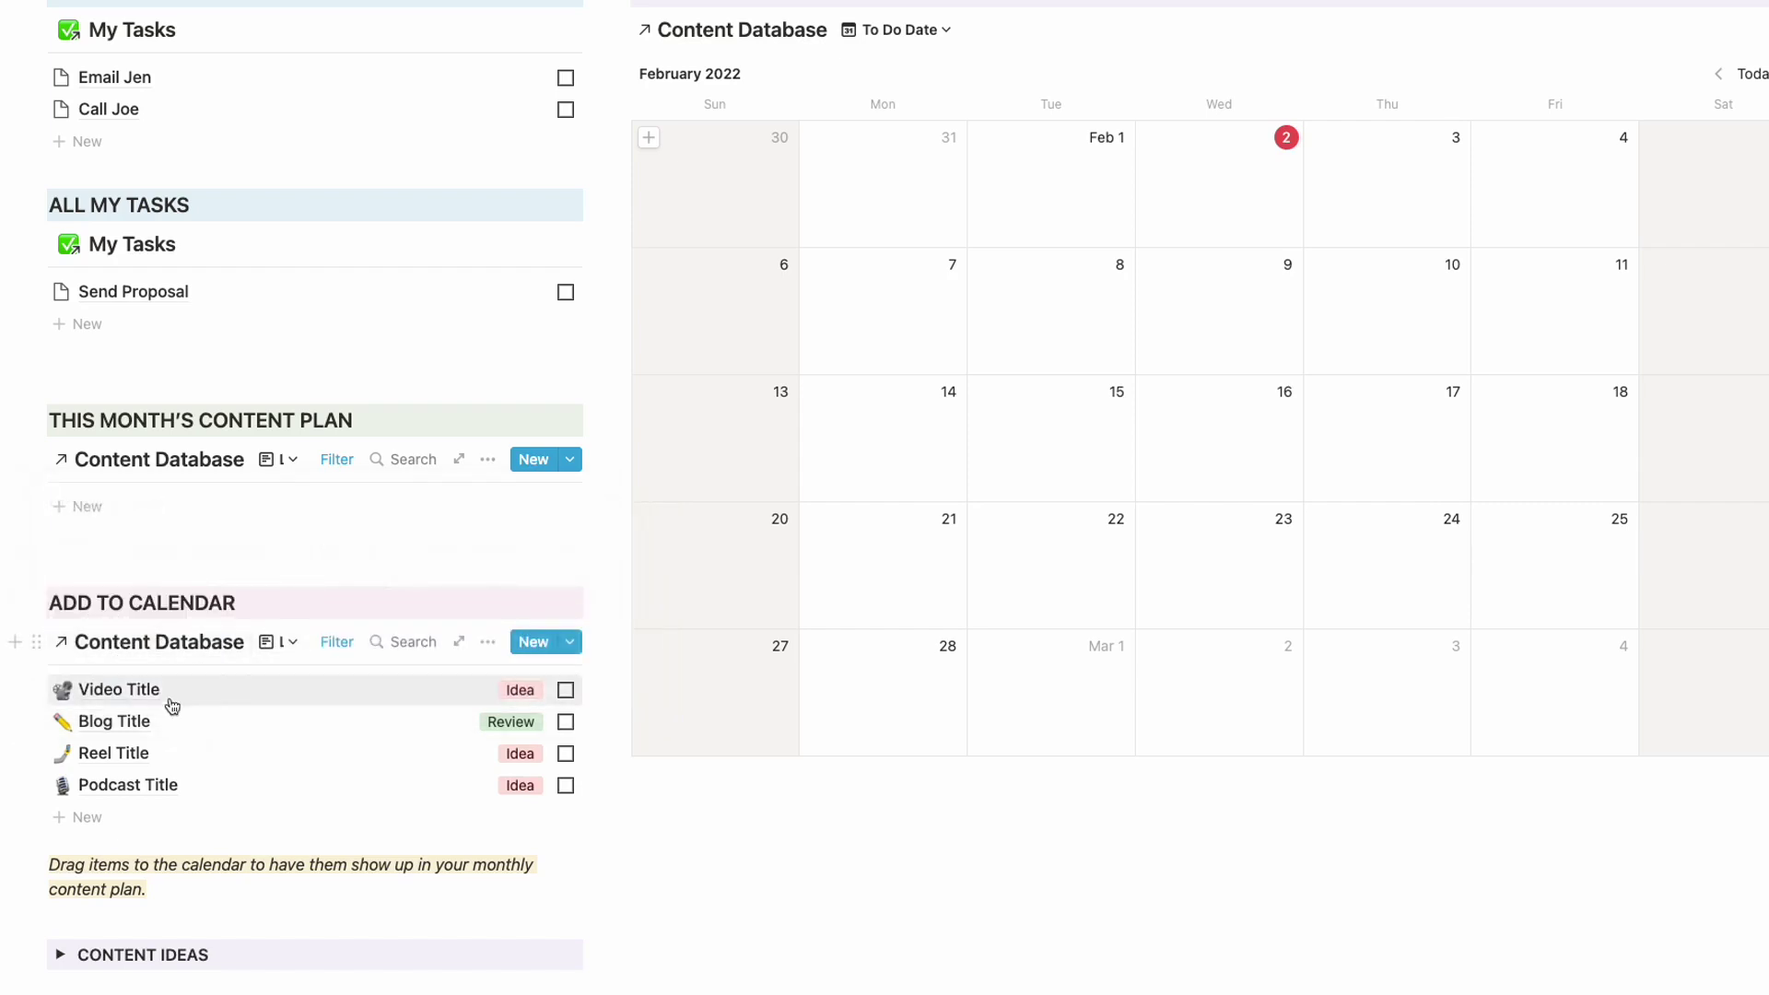
pyautogui.click(336, 645)
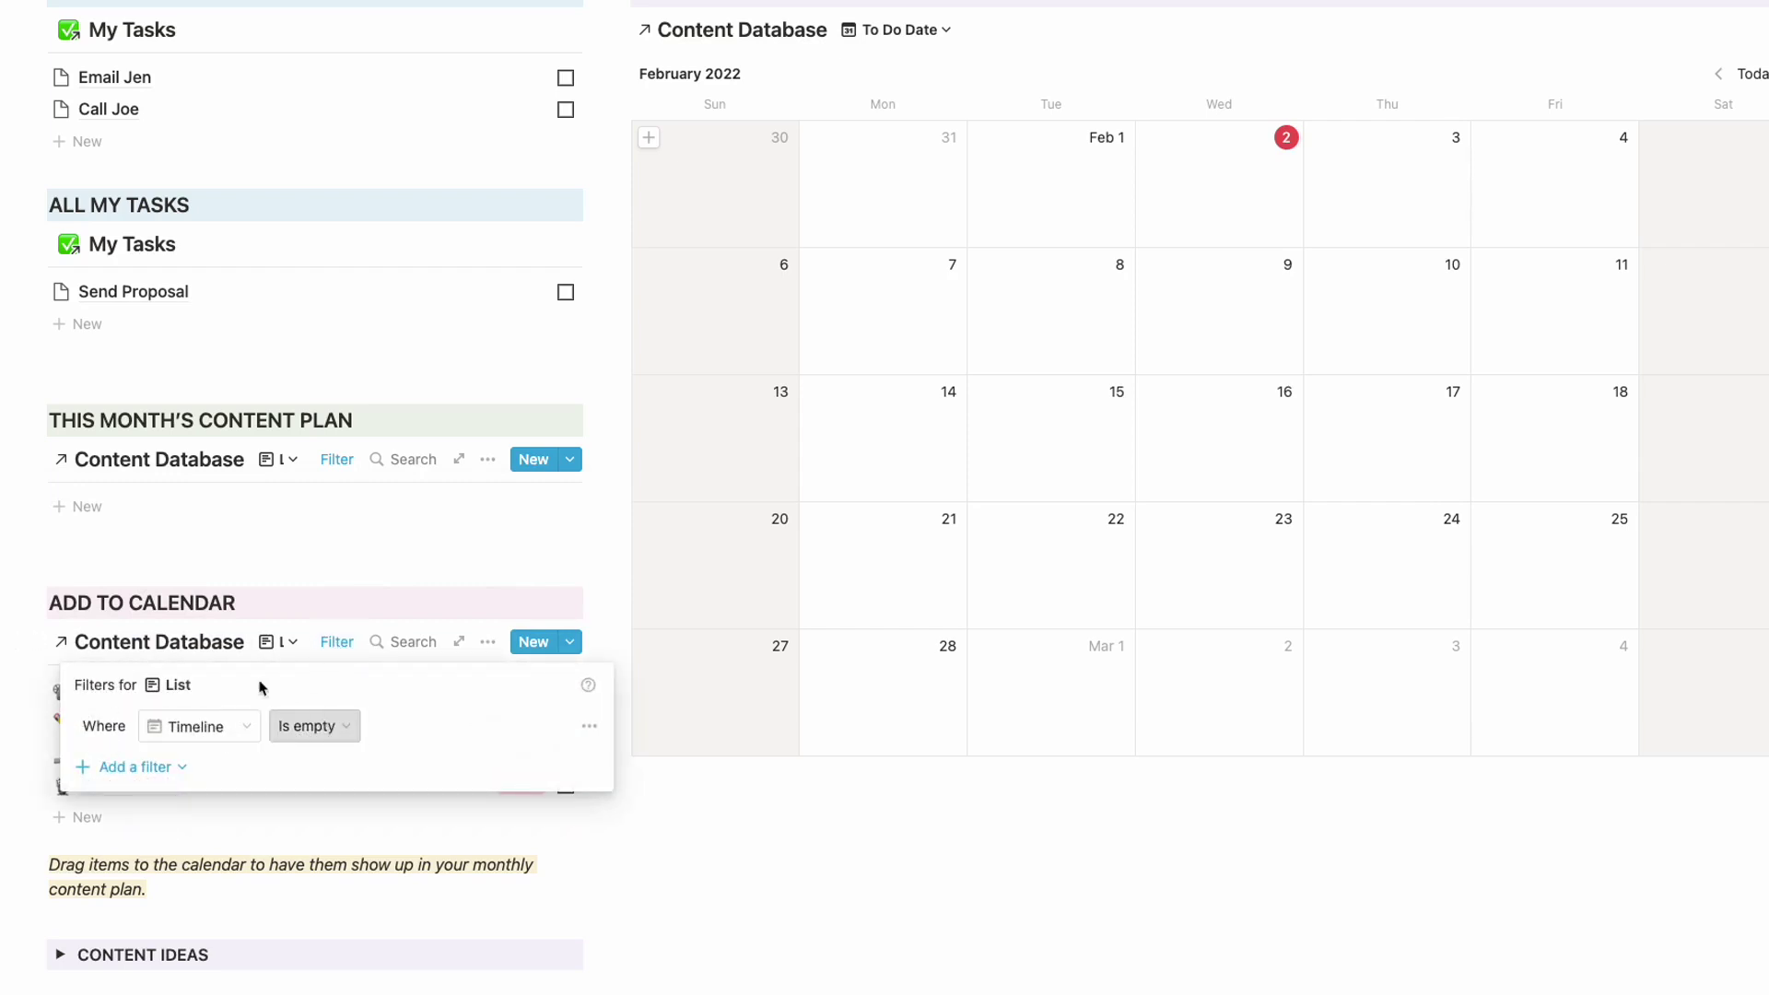
pyautogui.click(133, 647)
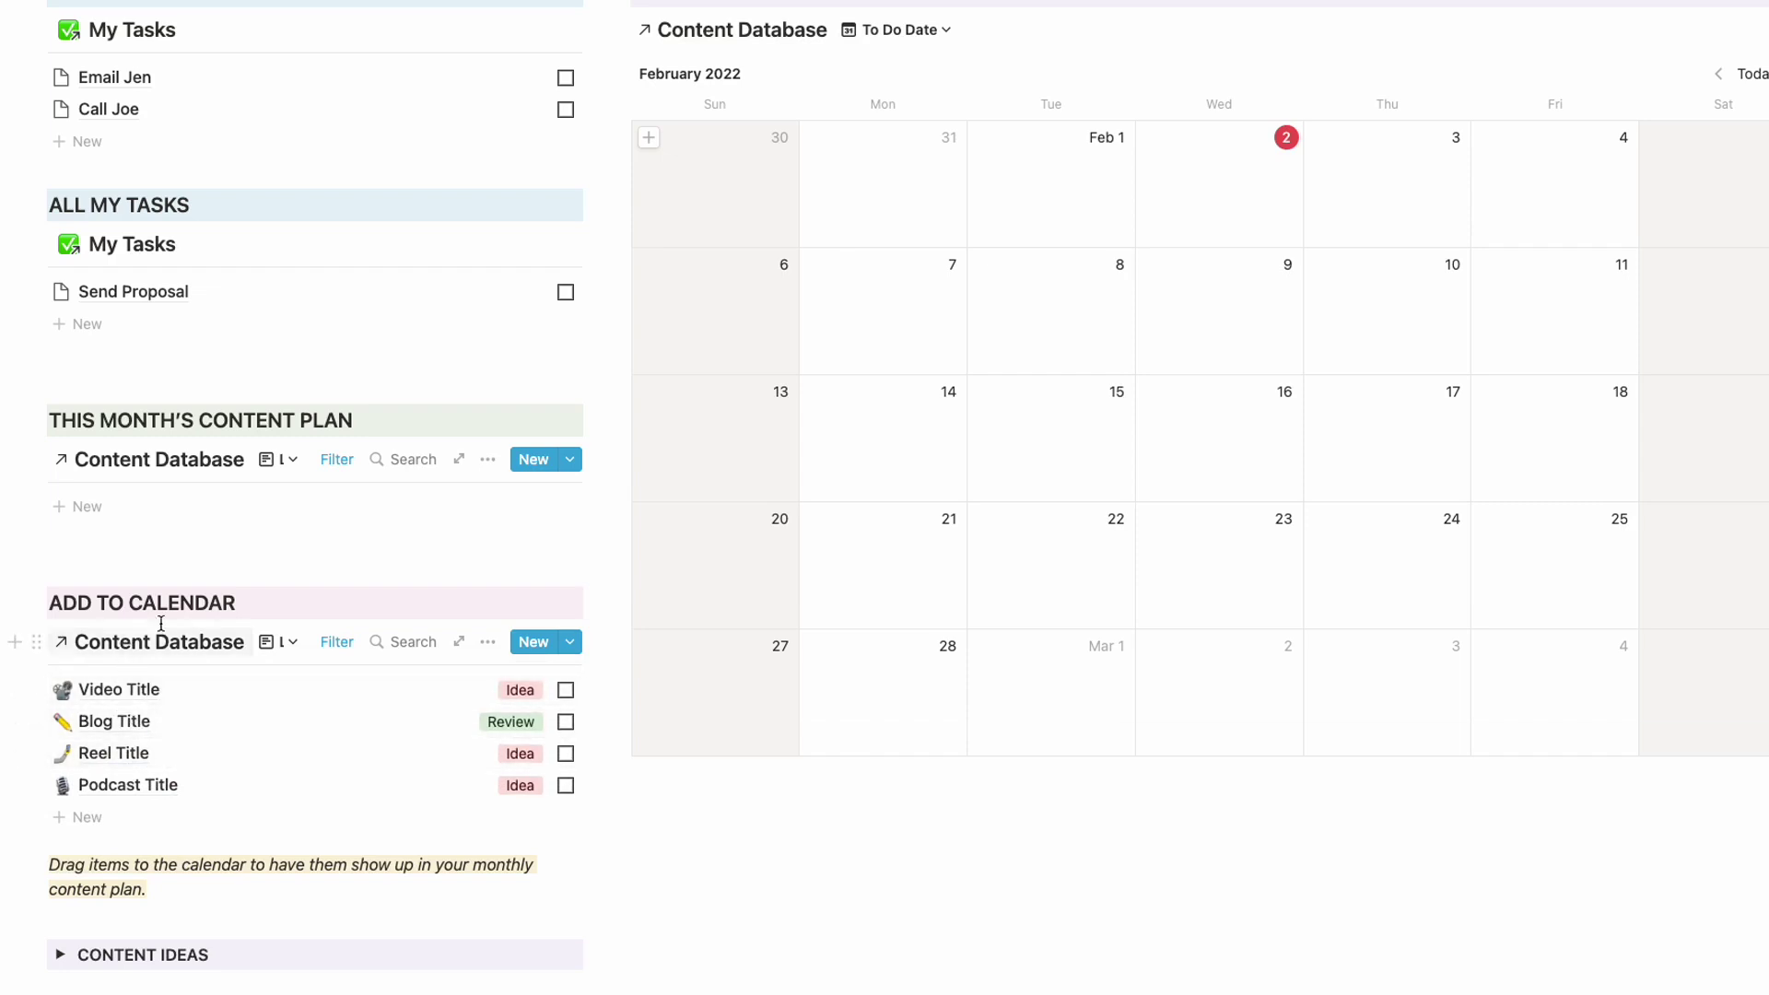
pyautogui.click(337, 642)
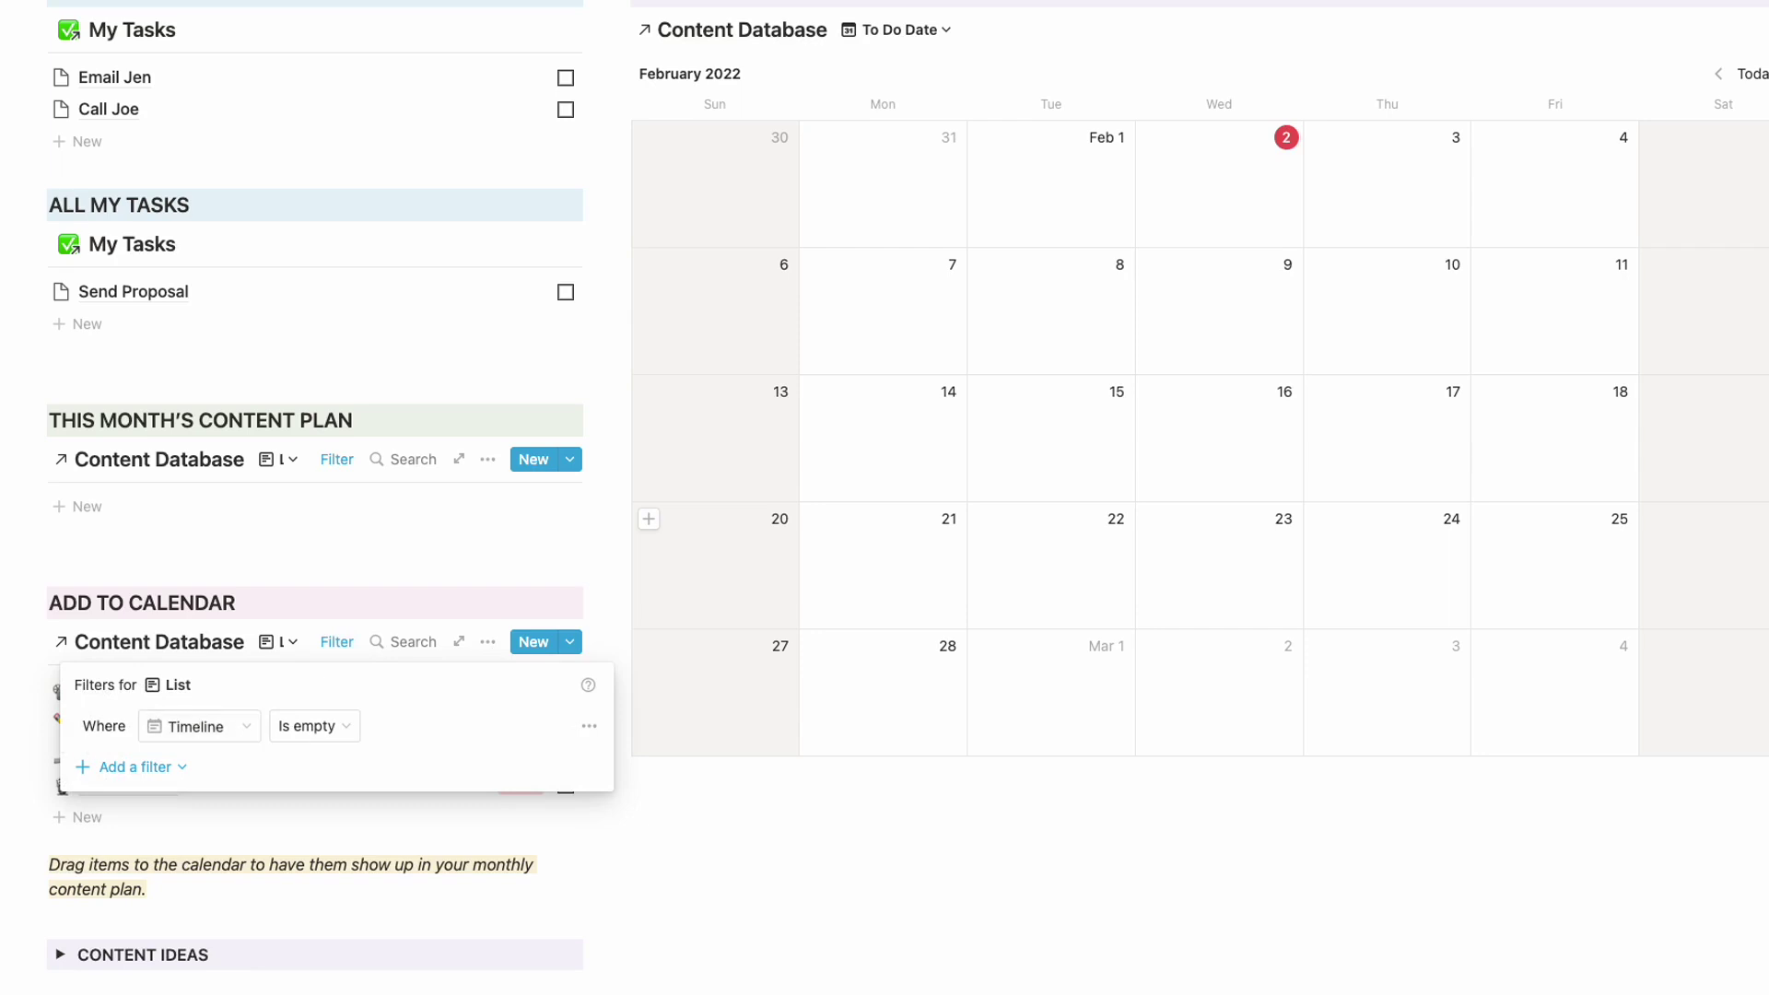
pyautogui.click(892, 538)
# Step: Schedule Video Title for February 7–11 and Blog Title for February 14–18 by moving them from ADD TO CALENDAR onto the calendar
pyautogui.moveTo(110, 689); pyautogui.dragTo(1200, 291)
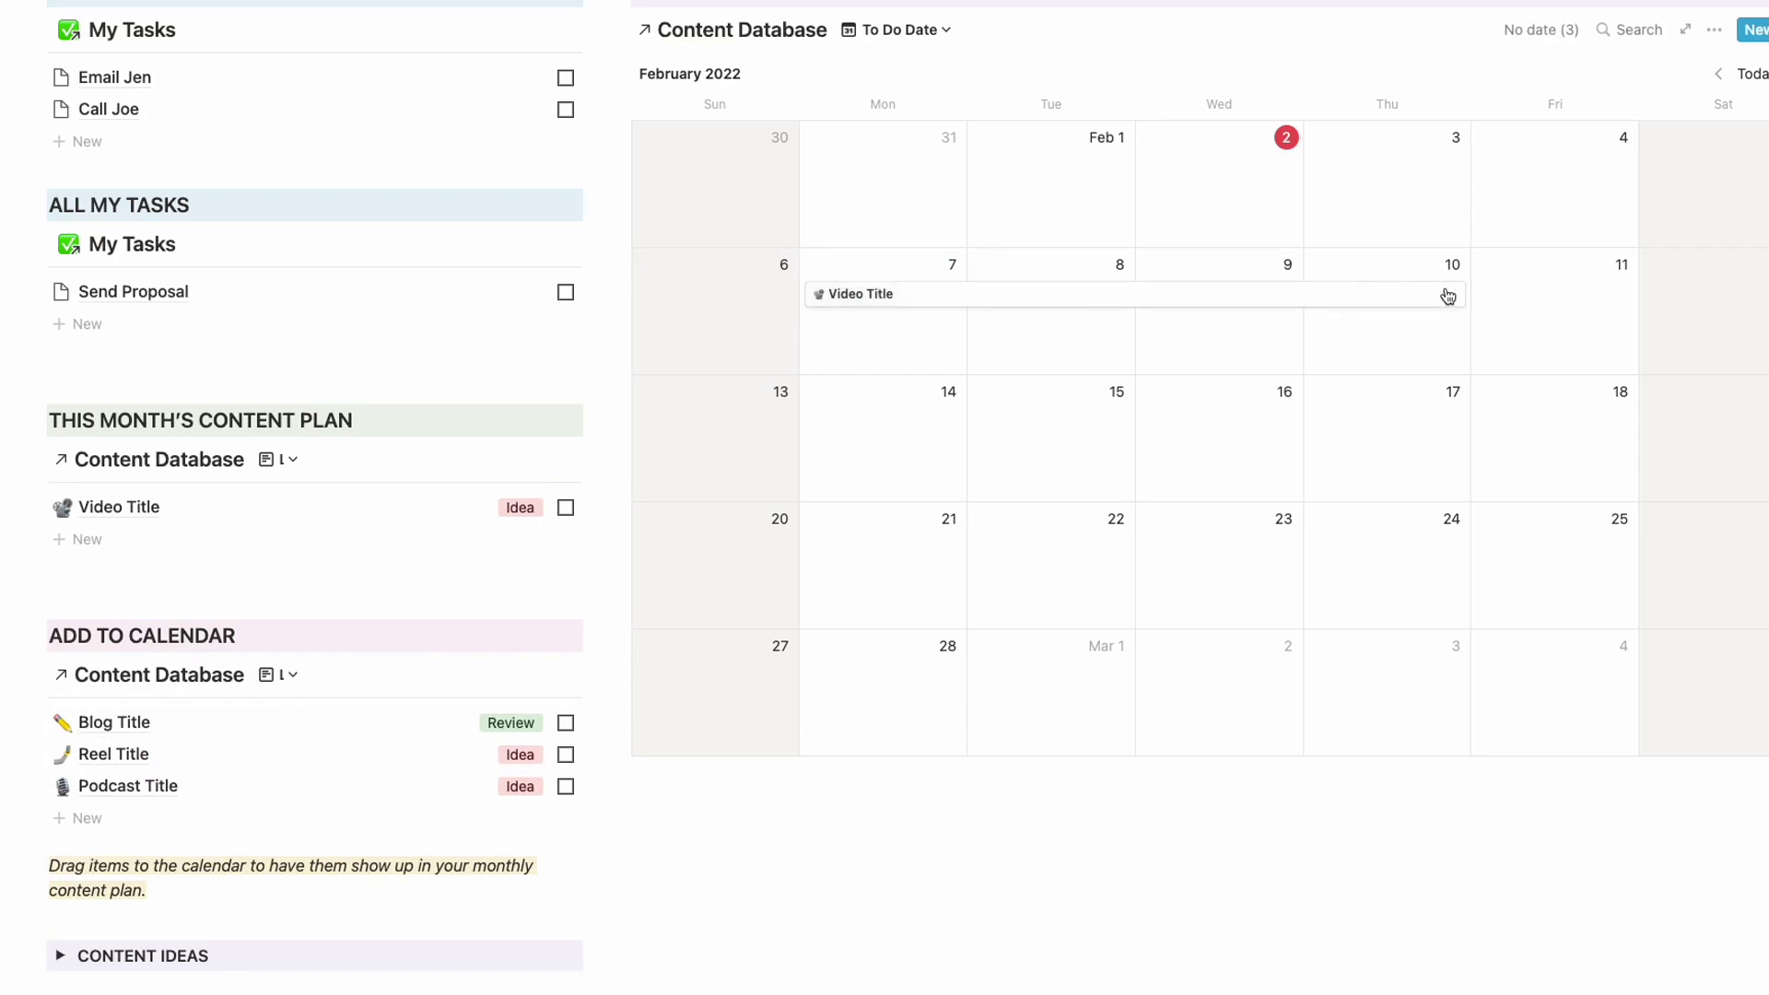
pyautogui.moveTo(1483, 294); pyautogui.dragTo(1479, 297)
pyautogui.moveTo(116, 739); pyautogui.dragTo(1557, 420)
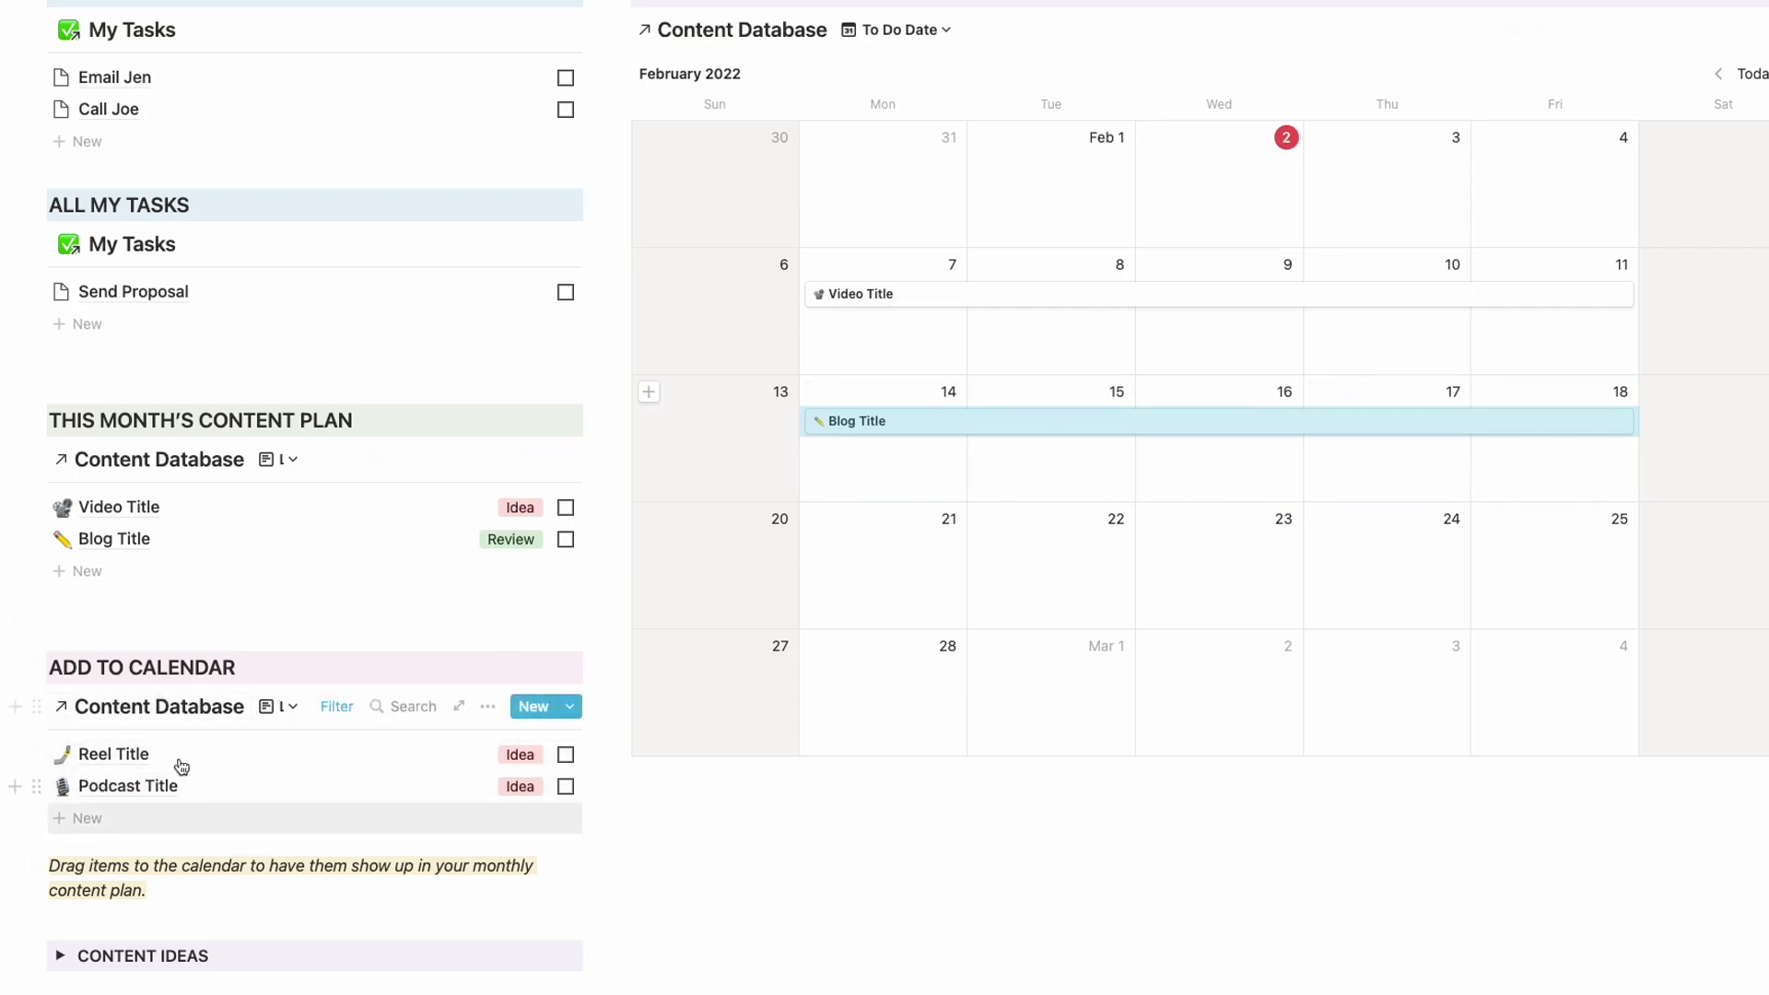
# Step: Review the Timeline filter on the ADD TO CALENDAR list again
pyautogui.click(334, 708)
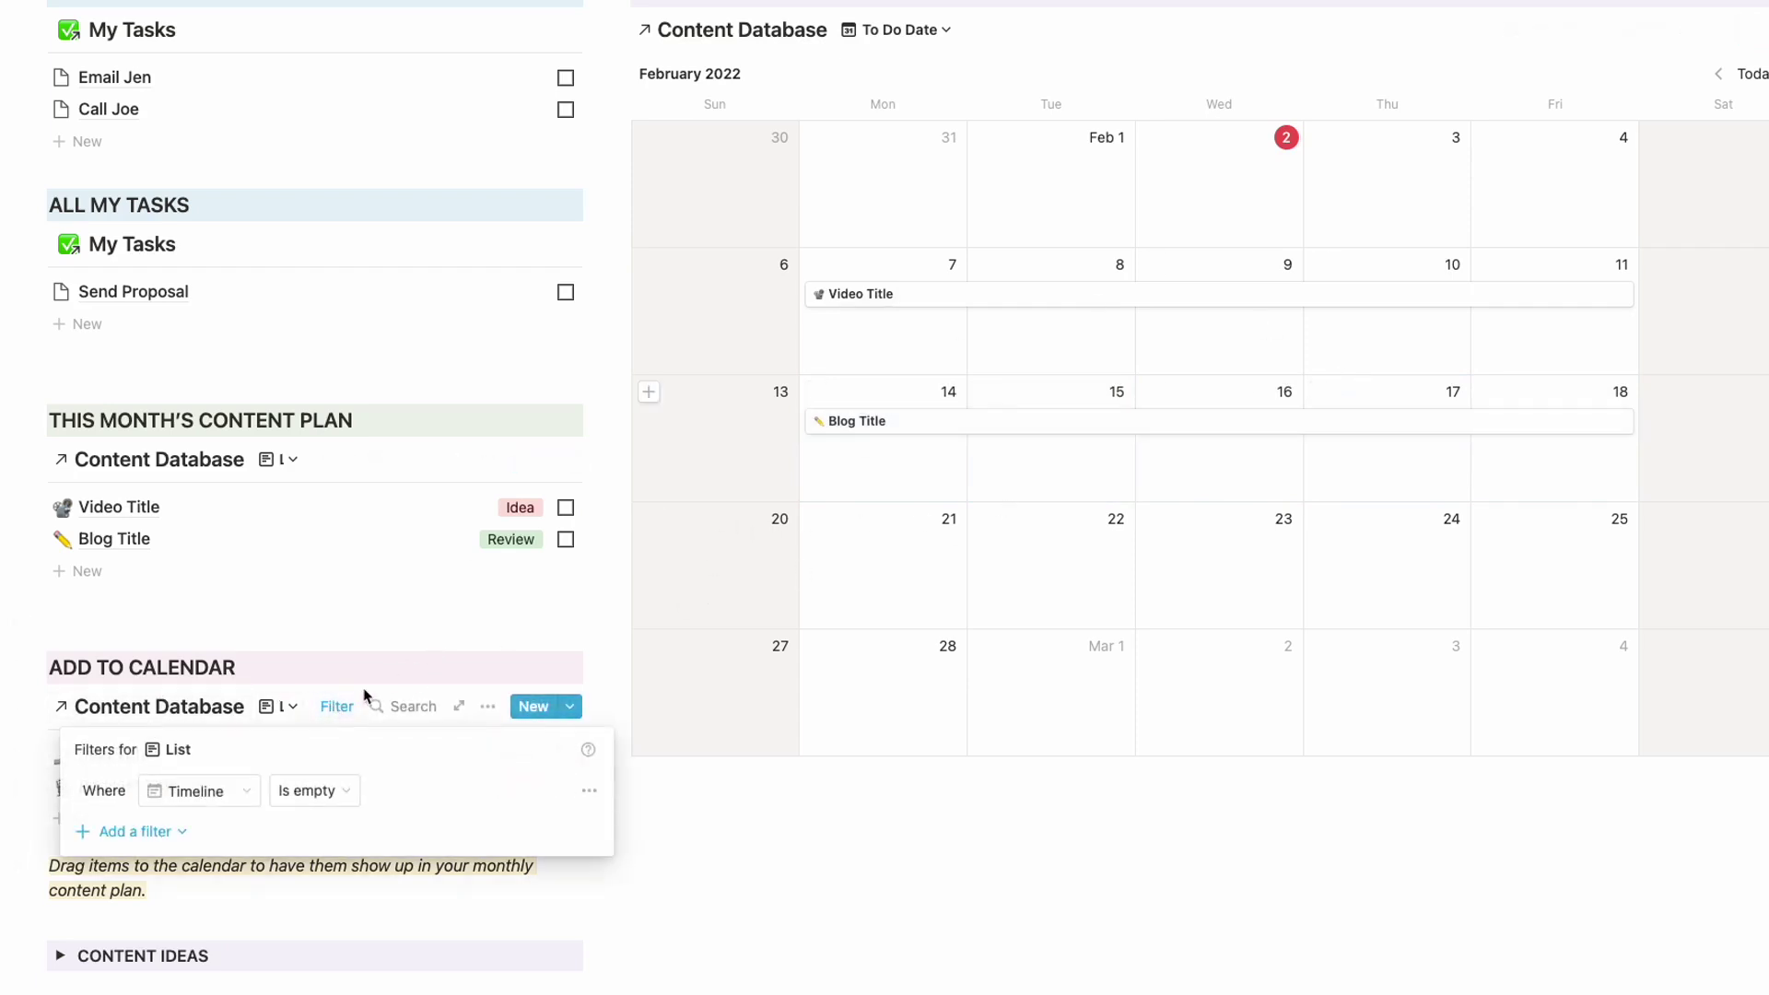
pyautogui.press('Escape')
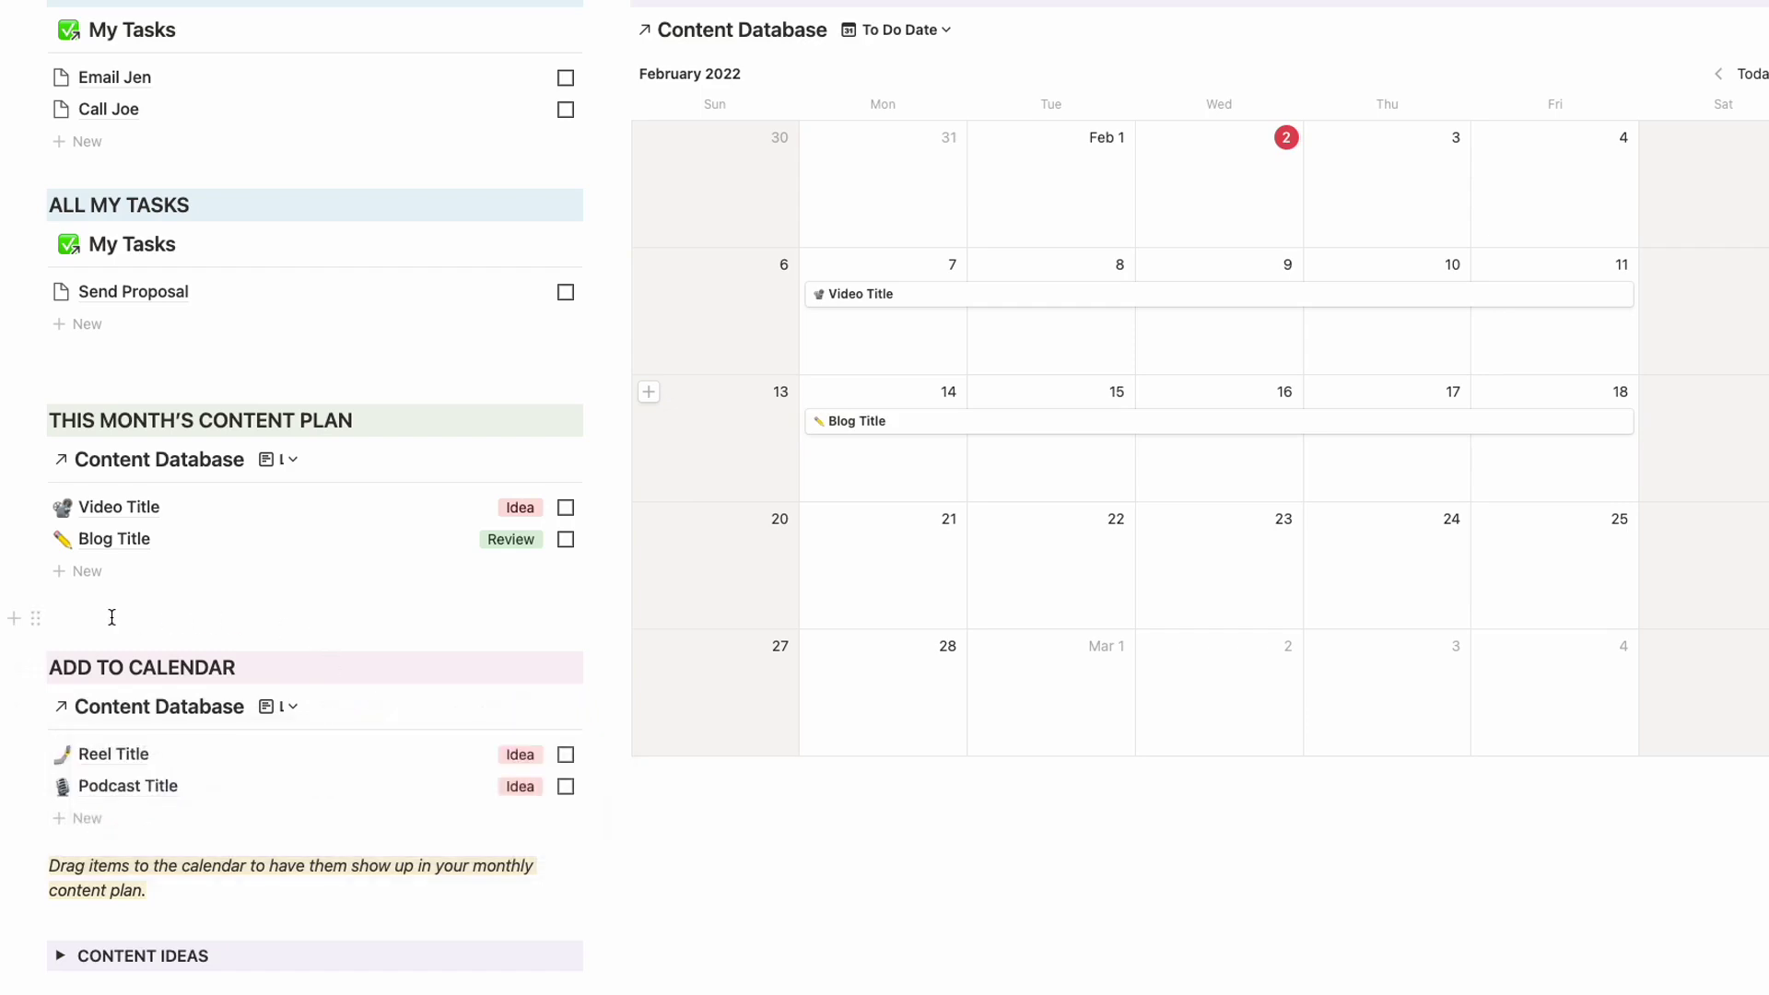